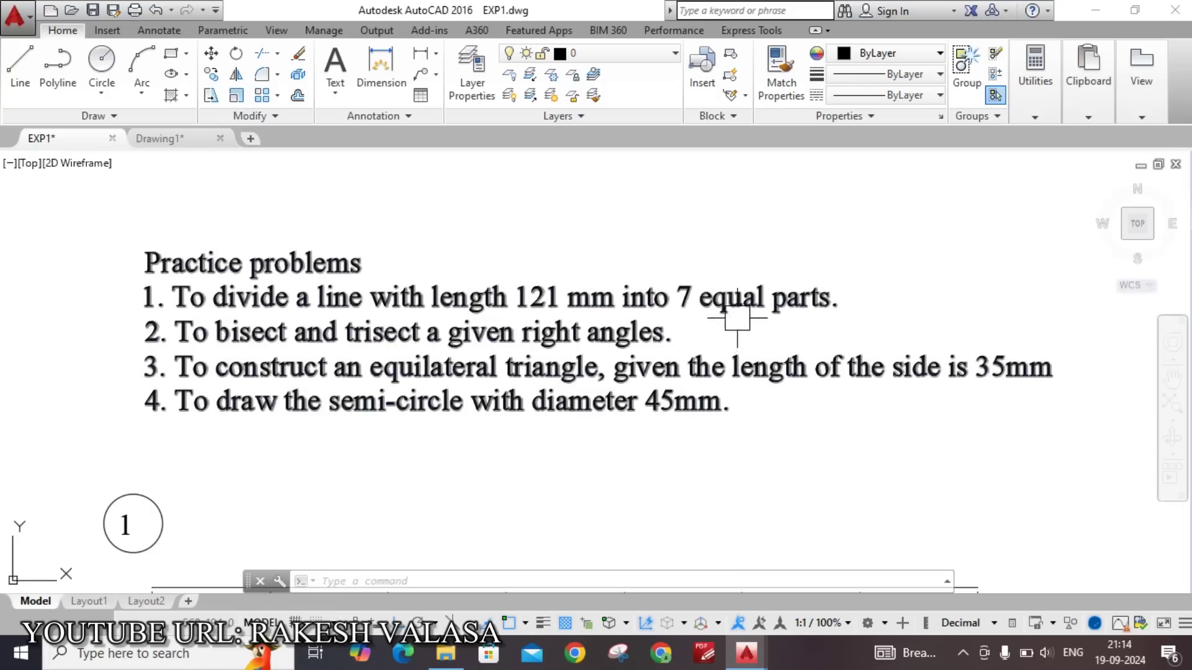
Step: Examine the four practice problem statements in EXP1 and their dimensioned solutions: divided line, split right angles, equilateral triangle and semicircle
{"action": "scroll", "coordinate": [744, 318], "scroll_direction": "down", "scroll_amount": 2}
{"action": "scroll", "coordinate": [744, 422], "scroll_direction": "down", "scroll_amount": 1}
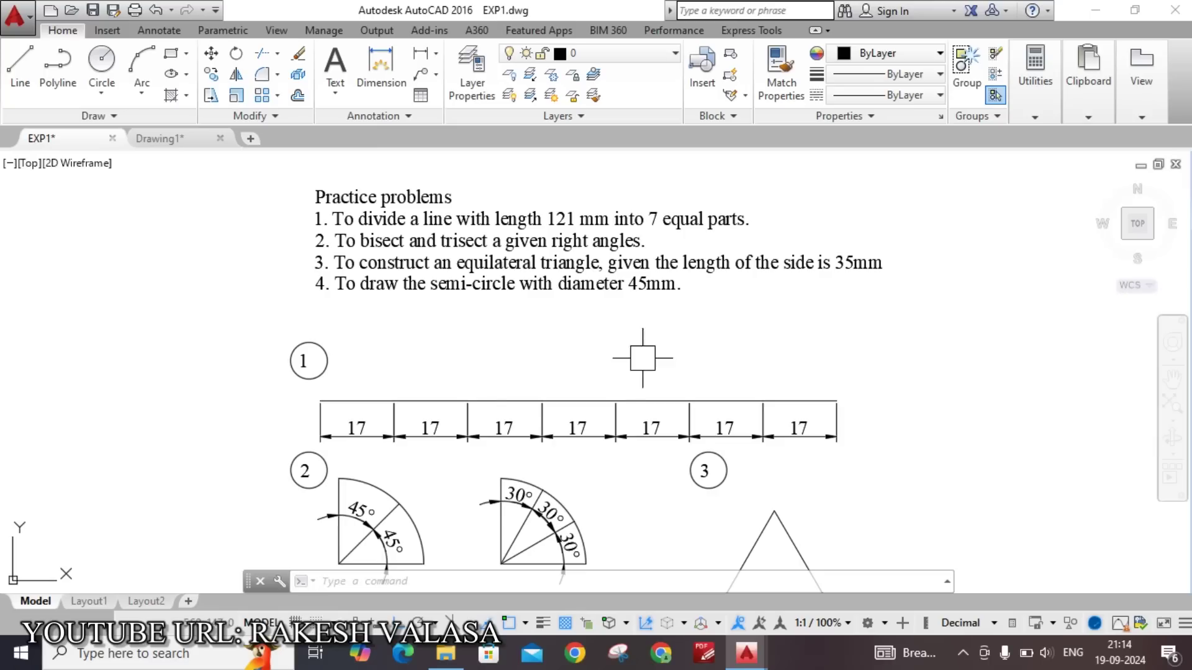
{"action": "scroll", "coordinate": [455, 415], "scroll_direction": "up", "scroll_amount": 3}
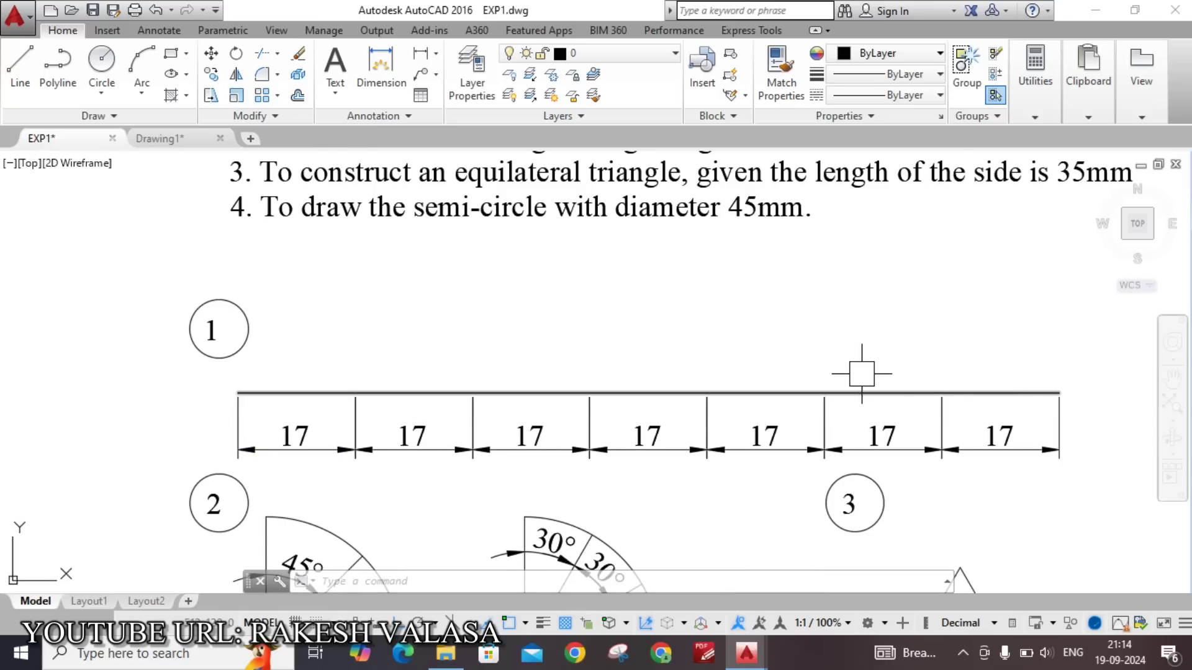
{"action": "scroll", "coordinate": [282, 456], "scroll_direction": "down", "scroll_amount": 2}
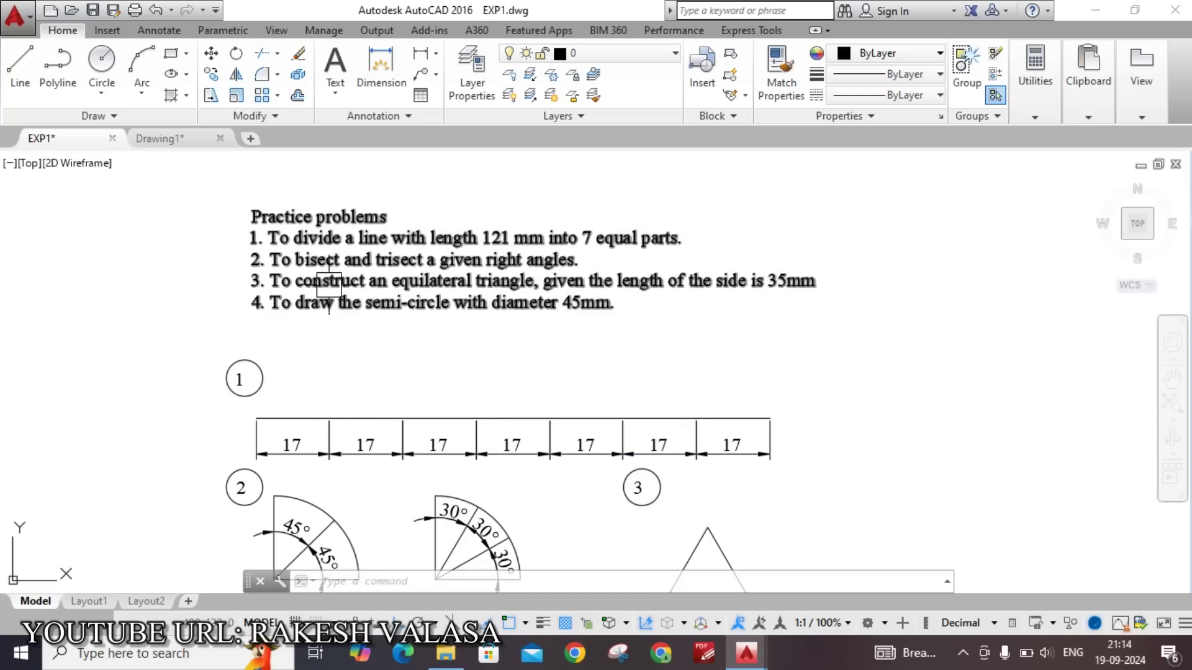
{"action": "scroll", "coordinate": [329, 251], "scroll_direction": "up", "scroll_amount": 2}
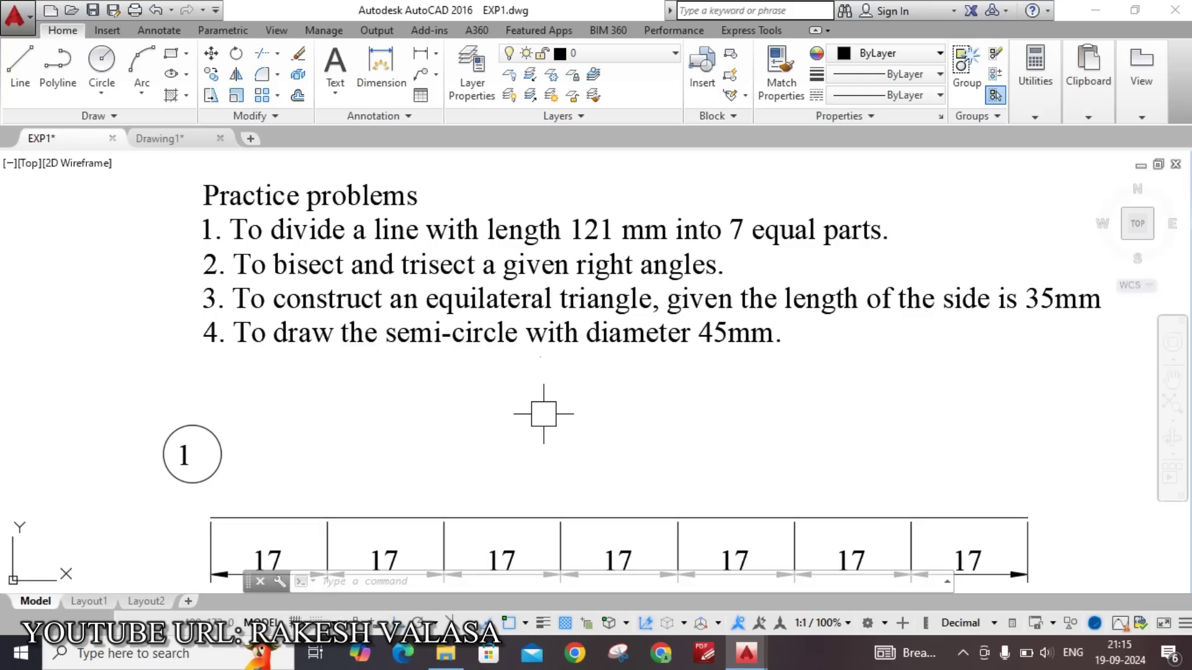
{"action": "middle_click_drag", "start_coordinate": [544, 413], "coordinate": [538, 348]}
{"action": "scroll", "coordinate": [537, 348], "scroll_direction": "down", "scroll_amount": 3}
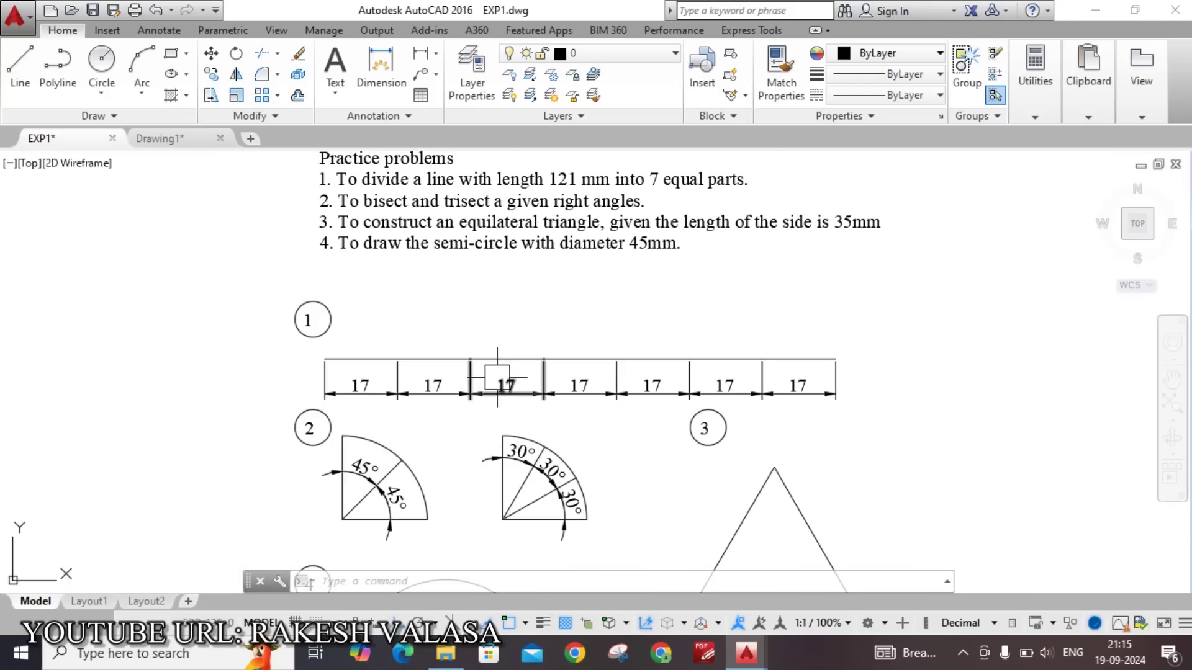
{"action": "scroll", "coordinate": [415, 549], "scroll_direction": "up", "scroll_amount": 2}
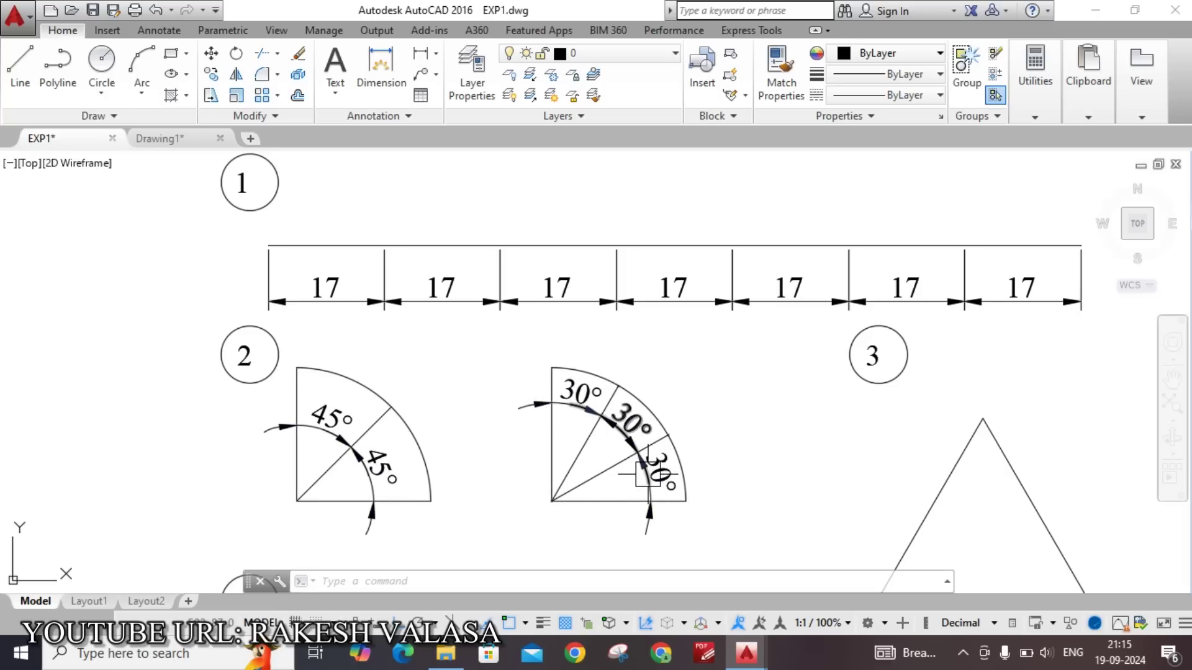
{"action": "scroll", "coordinate": [722, 441], "scroll_direction": "down", "scroll_amount": 2}
{"action": "middle_click_drag", "start_coordinate": [640, 271], "coordinate": [607, 362]}
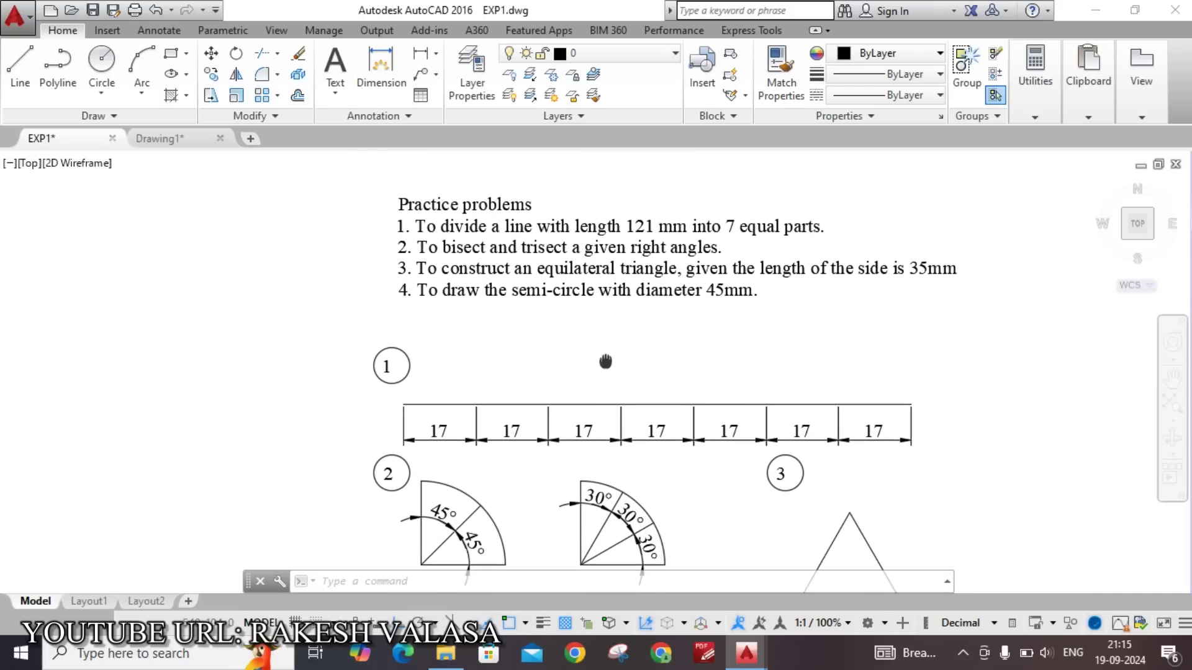
{"action": "scroll", "coordinate": [624, 257], "scroll_direction": "up", "scroll_amount": 2}
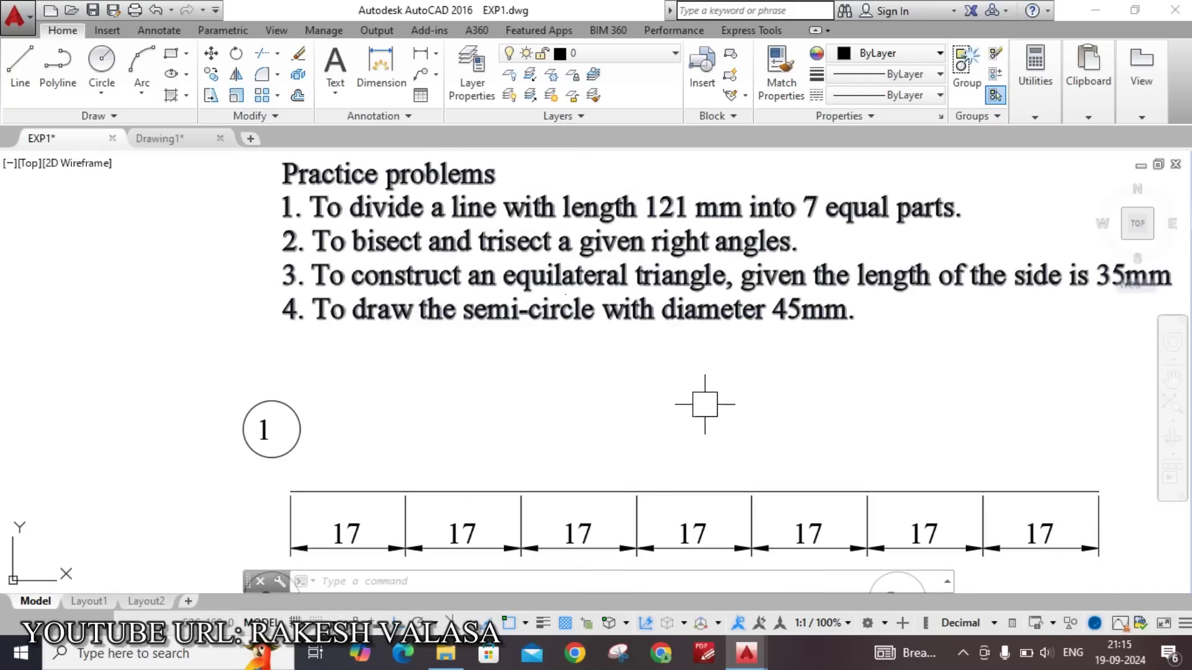
{"action": "middle_click_drag", "start_coordinate": [705, 404], "coordinate": [567, 405]}
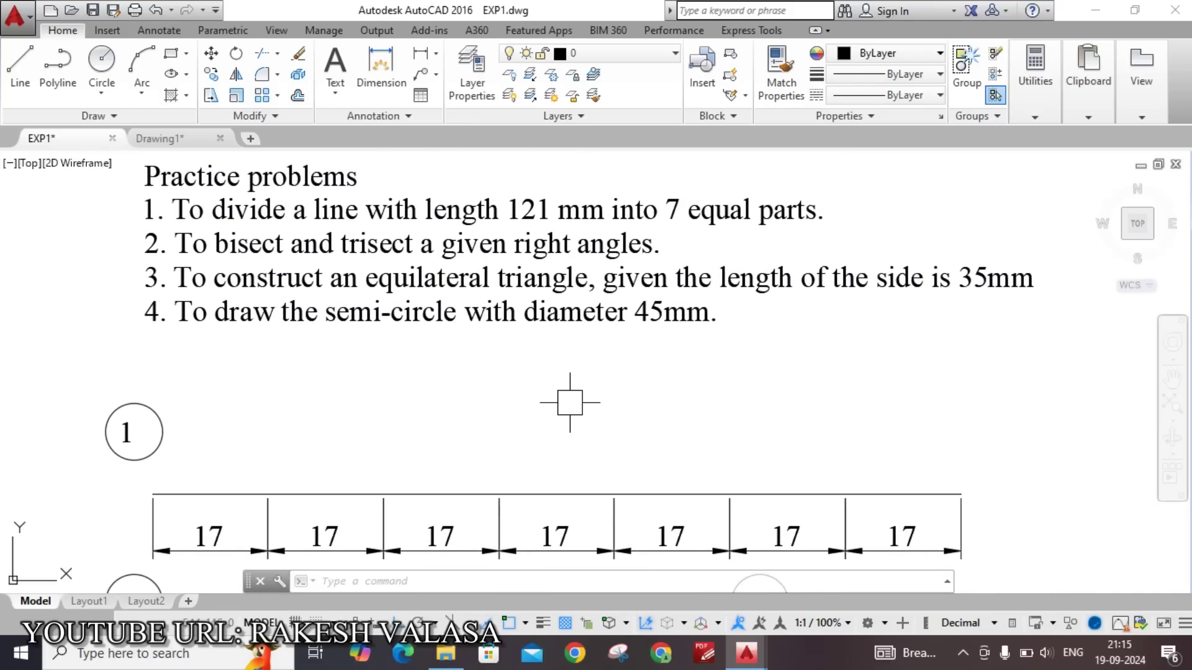
{"action": "scroll", "coordinate": [569, 403], "scroll_direction": "down", "scroll_amount": 2}
{"action": "mouse_move", "coordinate": [736, 373]}
{"action": "middle_mouse_down"}
{"action": "mouse_move", "coordinate": [694, 247]}
{"action": "mouse_move", "coordinate": [697, 209]}
{"action": "middle_mouse_up"}
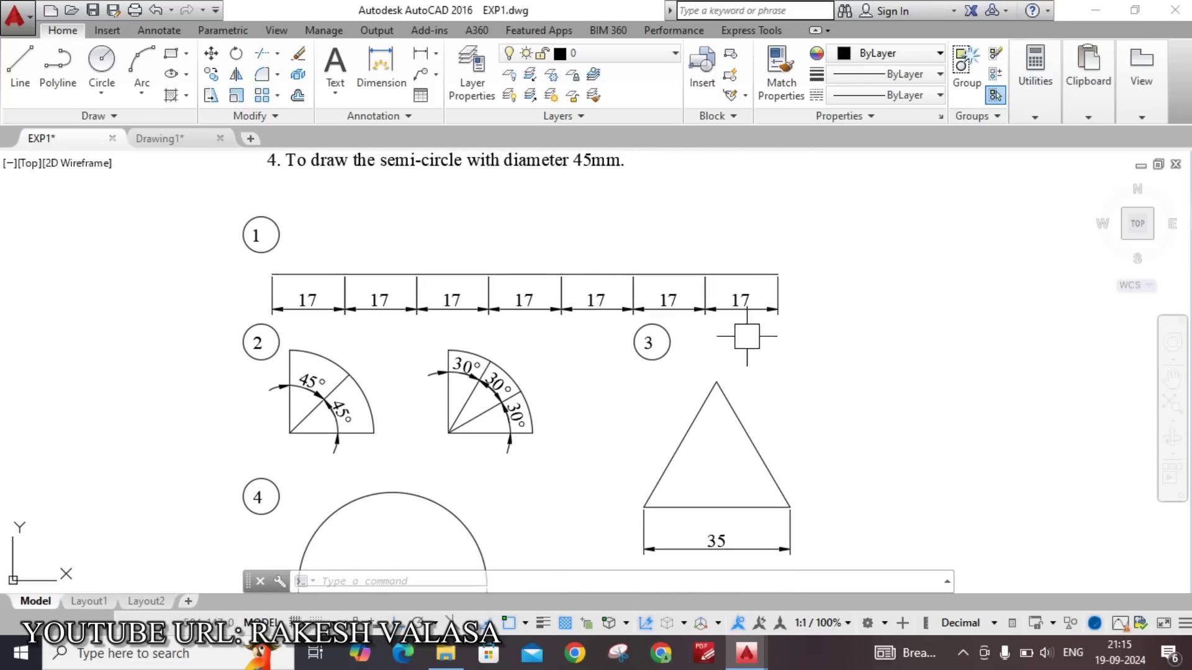
{"action": "scroll", "coordinate": [776, 543], "scroll_direction": "up", "scroll_amount": 2}
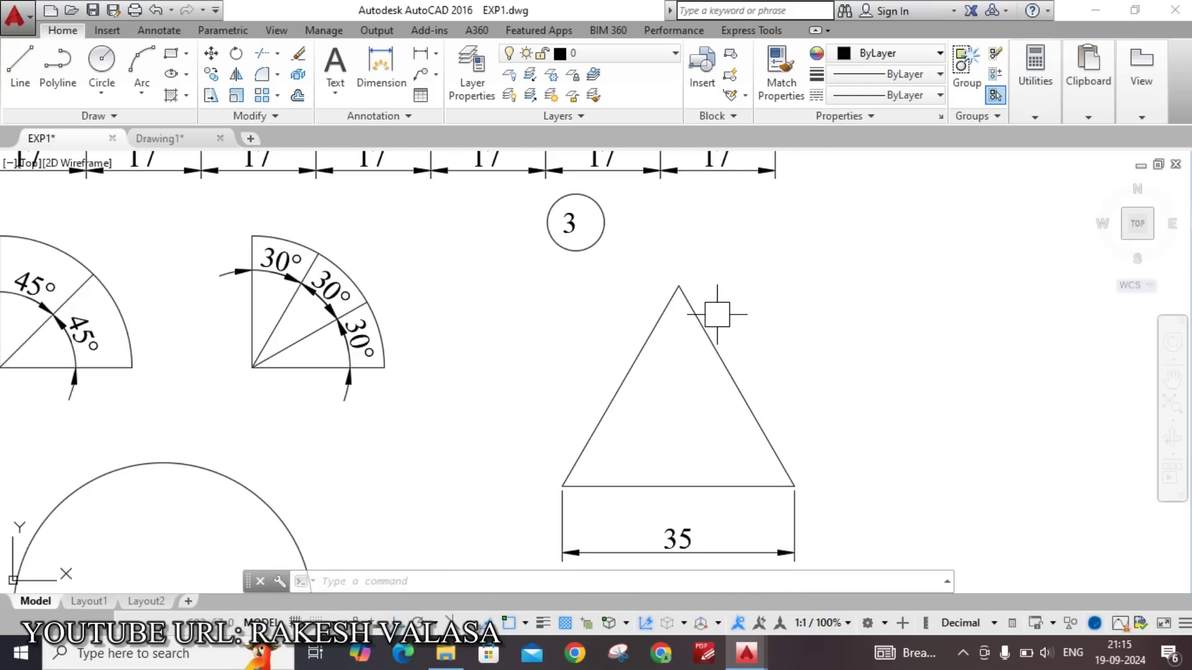
{"action": "middle_click_drag", "start_coordinate": [761, 269], "coordinate": [915, 470]}
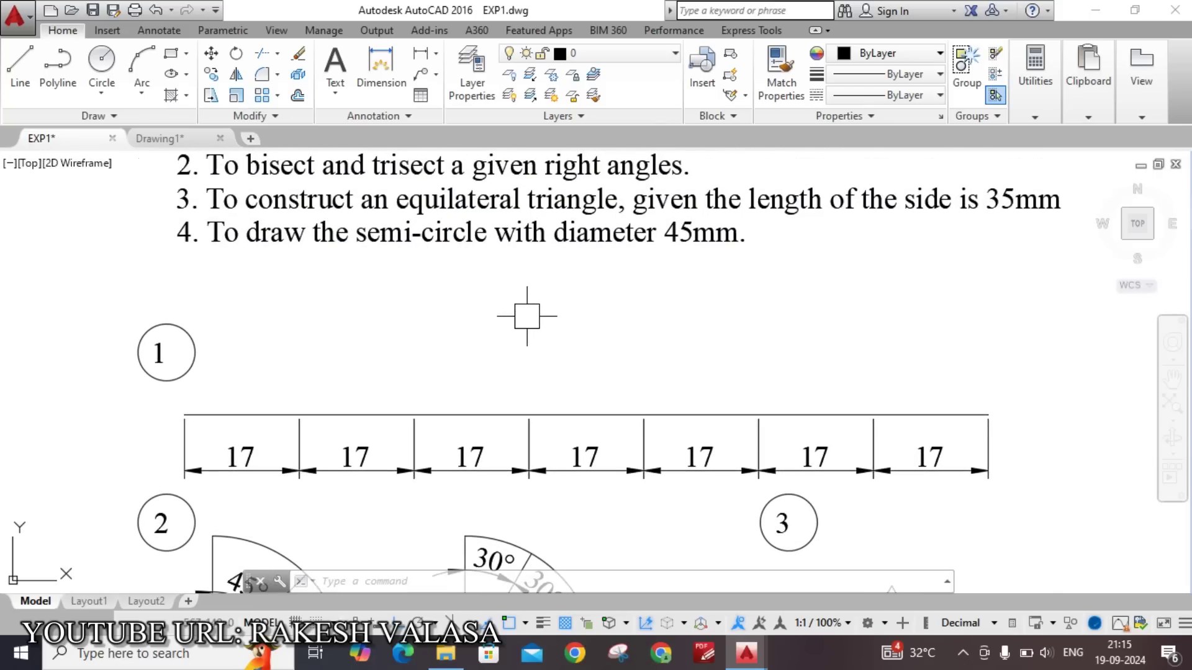
{"action": "middle_click_drag", "start_coordinate": [529, 247], "coordinate": [532, 170]}
{"action": "middle_click_drag", "start_coordinate": [609, 458], "coordinate": [603, 237]}
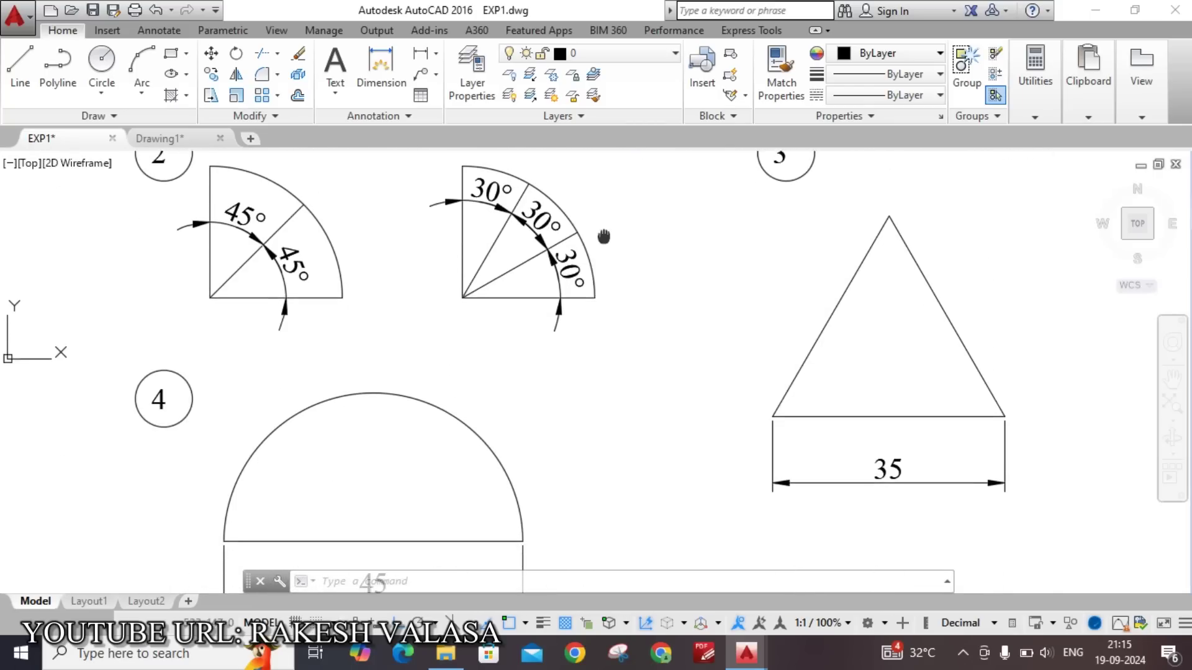
{"action": "middle_click_drag", "start_coordinate": [567, 446], "coordinate": [602, 327]}
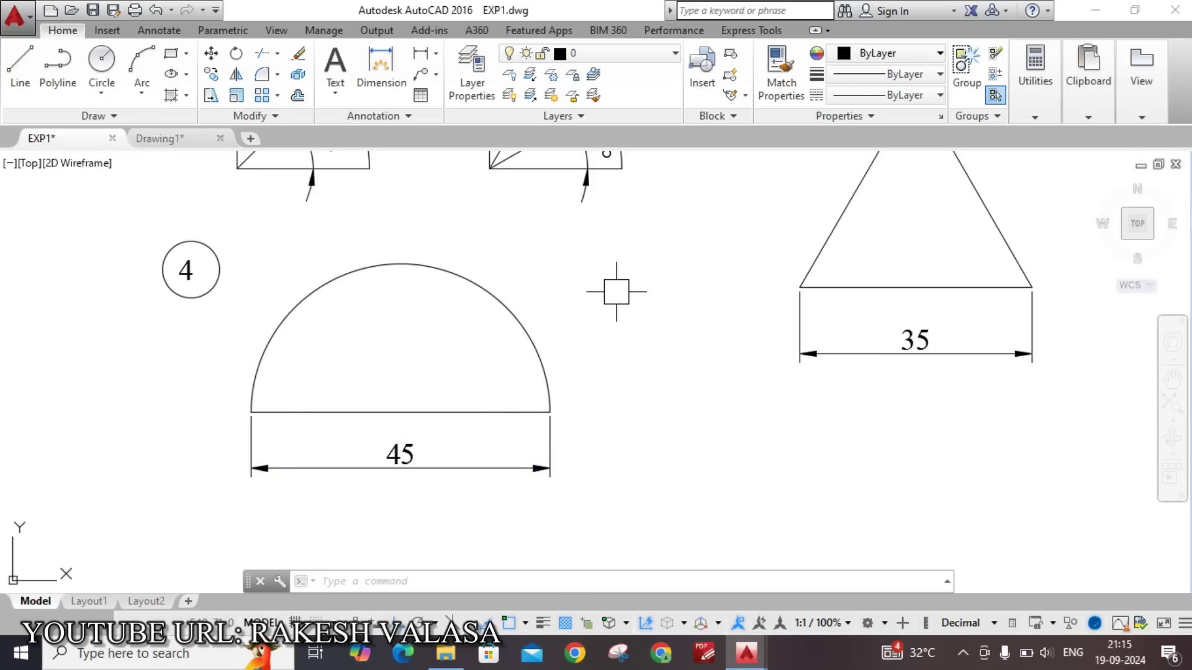
{"action": "middle_click_drag", "start_coordinate": [616, 292], "coordinate": [585, 503]}
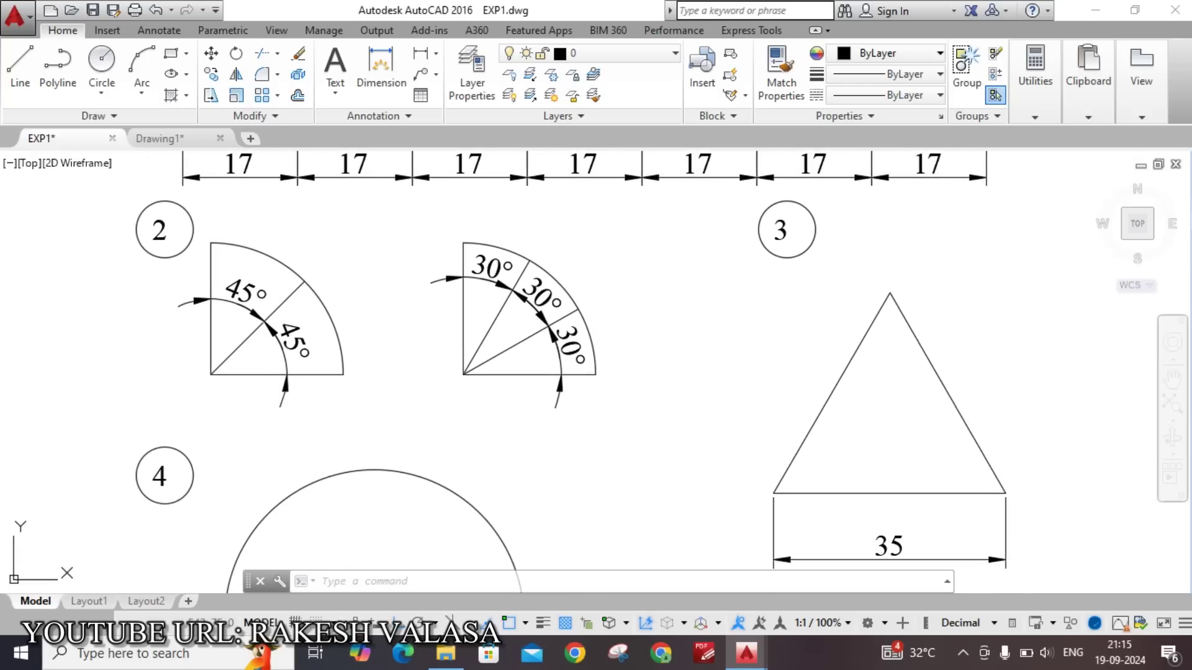
{"action": "middle_click_drag", "start_coordinate": [646, 264], "coordinate": [646, 459]}
{"action": "middle_click_drag", "start_coordinate": [592, 297], "coordinate": [590, 420]}
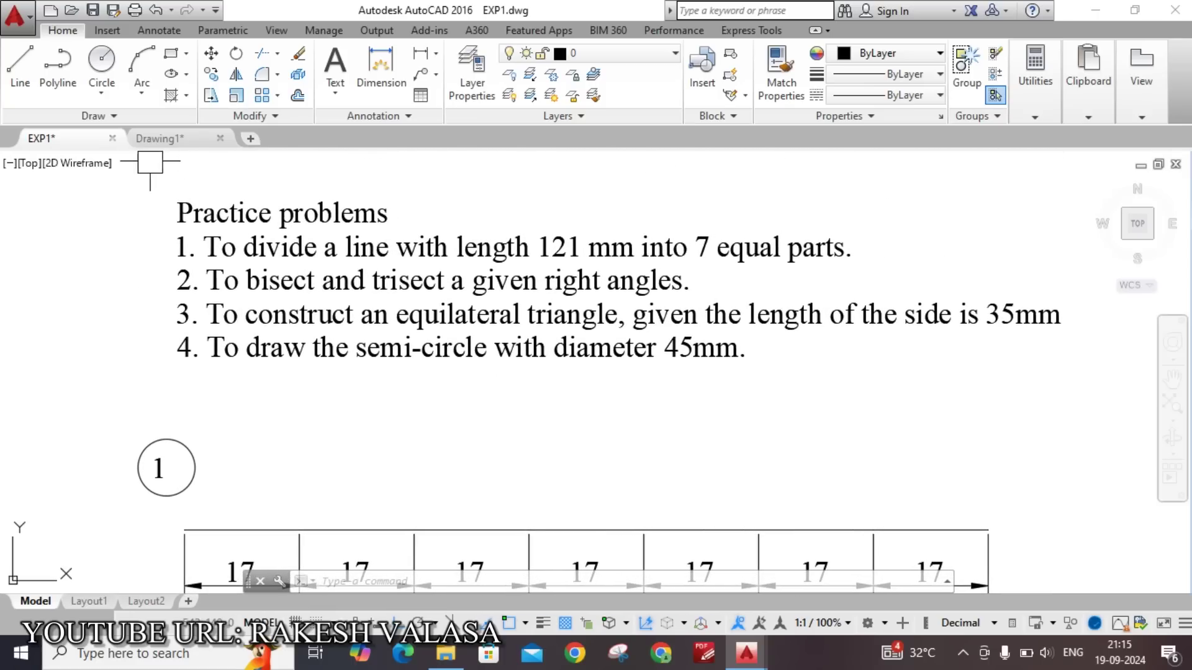
Step: In Drawing1, draw a horizontal line 121 mm long below the problem text with ortho mode on
{"action": "left_click", "coordinate": [162, 140]}
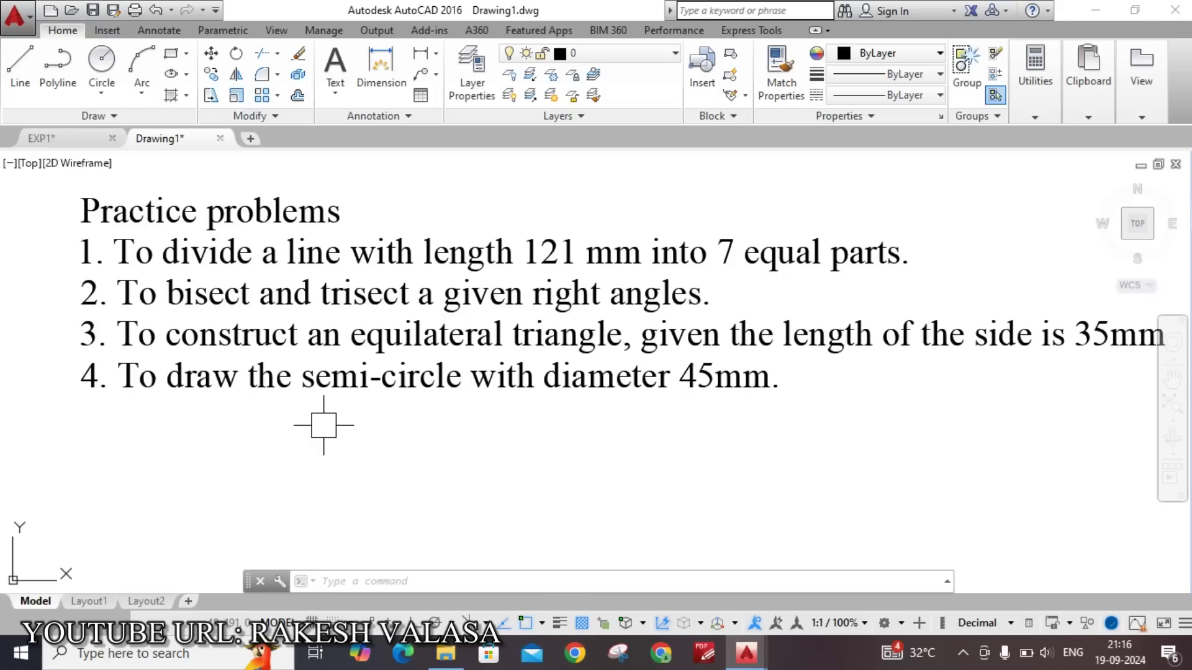
{"action": "middle_click_drag", "start_coordinate": [399, 519], "coordinate": [414, 408]}
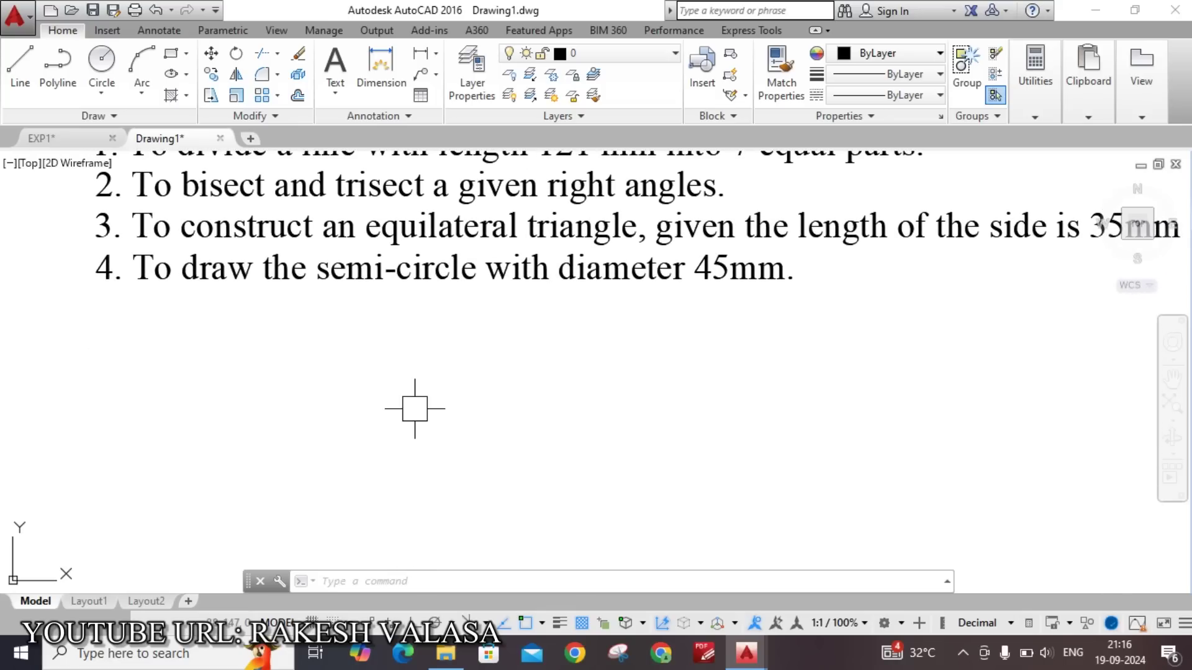
{"action": "type", "text": "l"}
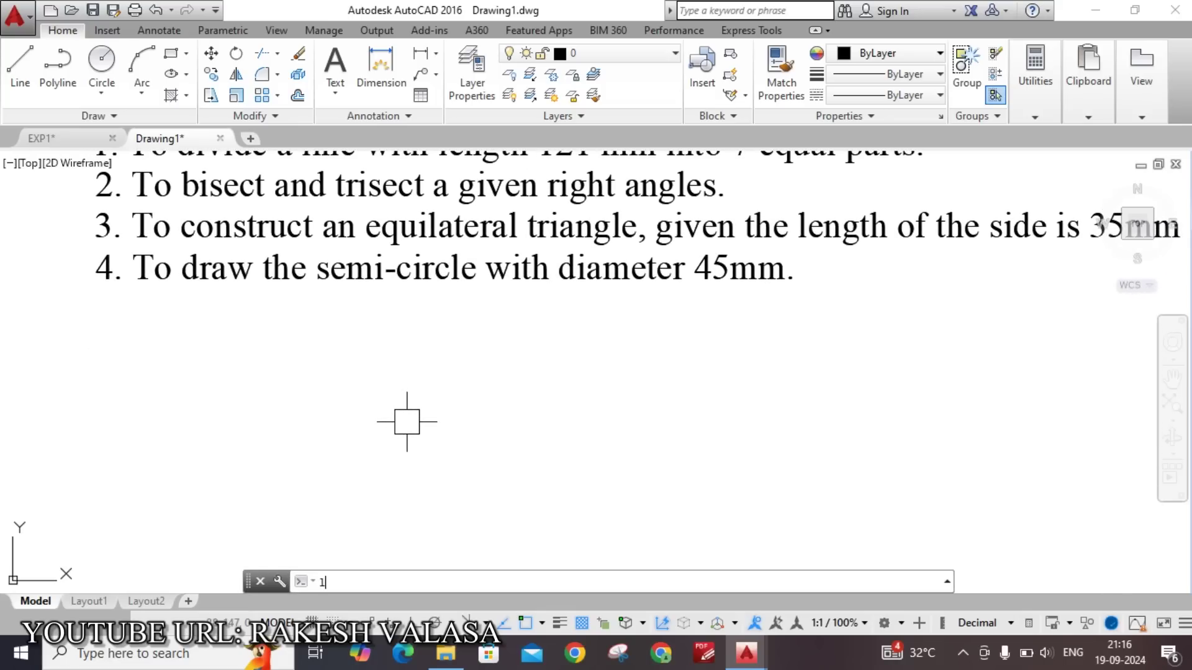
{"action": "key", "text": "Return"}
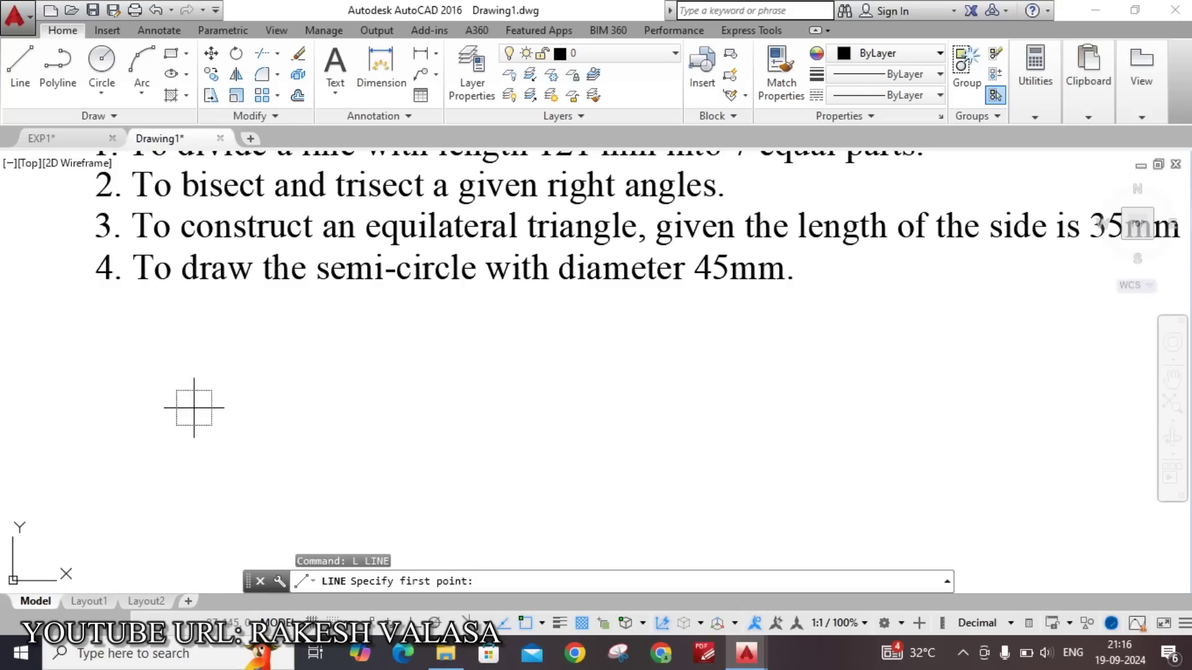
{"action": "left_click", "coordinate": [194, 408]}
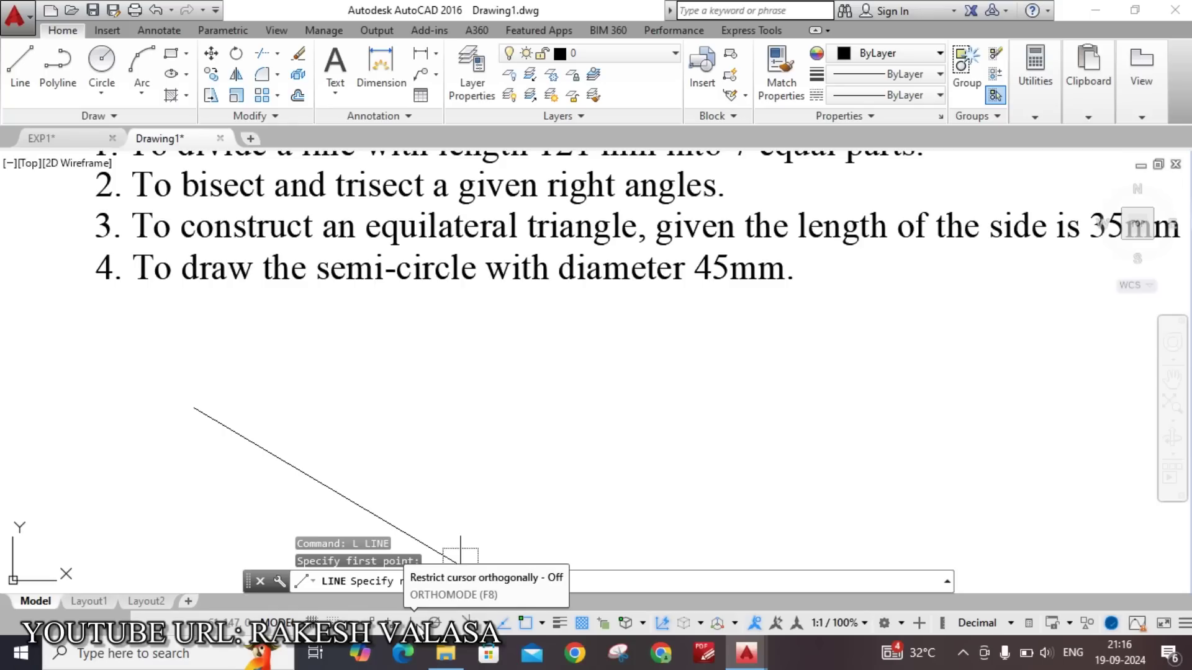
{"action": "left_click", "coordinate": [414, 622]}
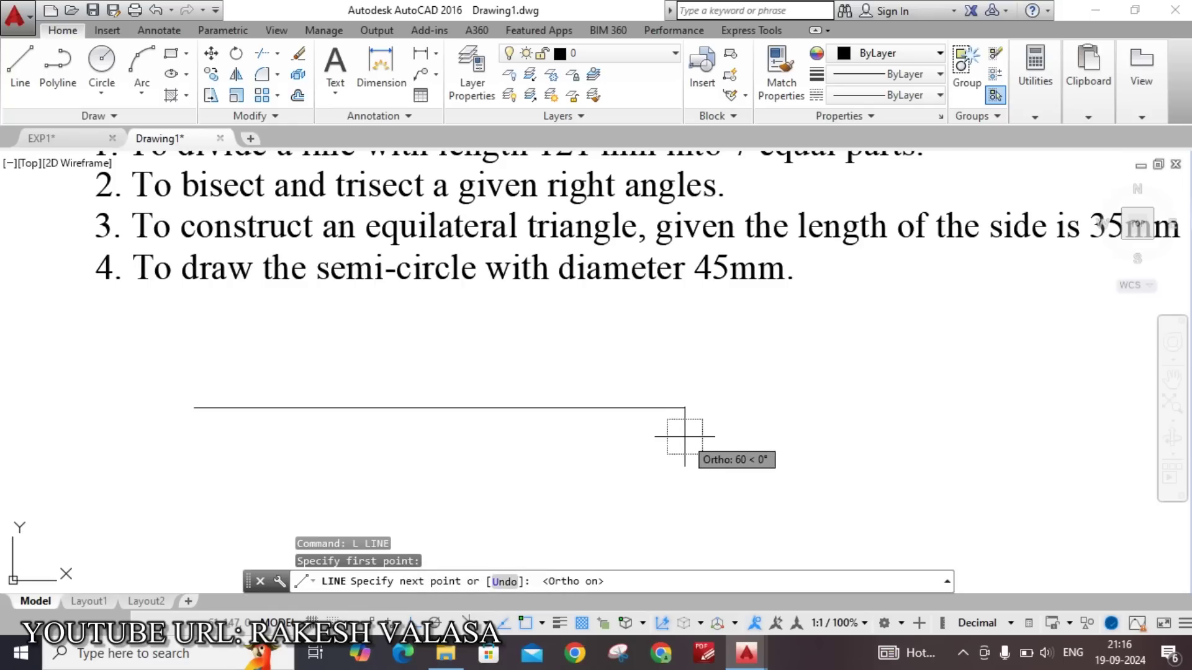
{"action": "type", "text": "121"}
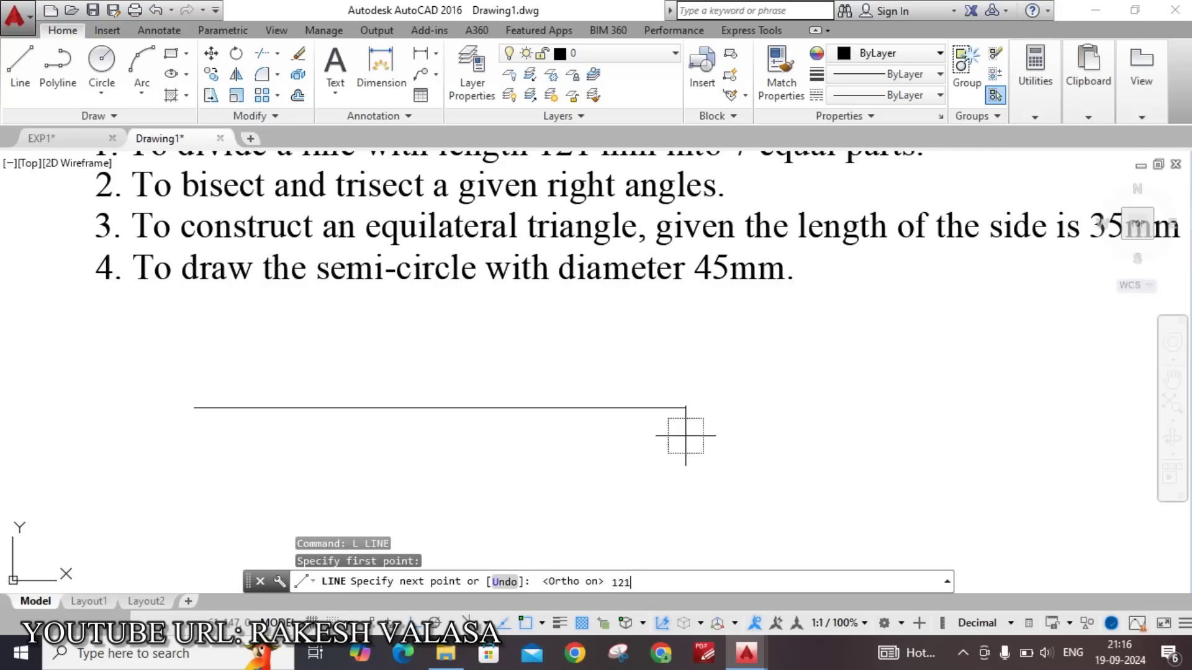
{"action": "key", "text": "Return"}
{"action": "key", "text": "Escape"}
{"action": "scroll", "coordinate": [606, 443], "scroll_direction": "down", "scroll_amount": 1}
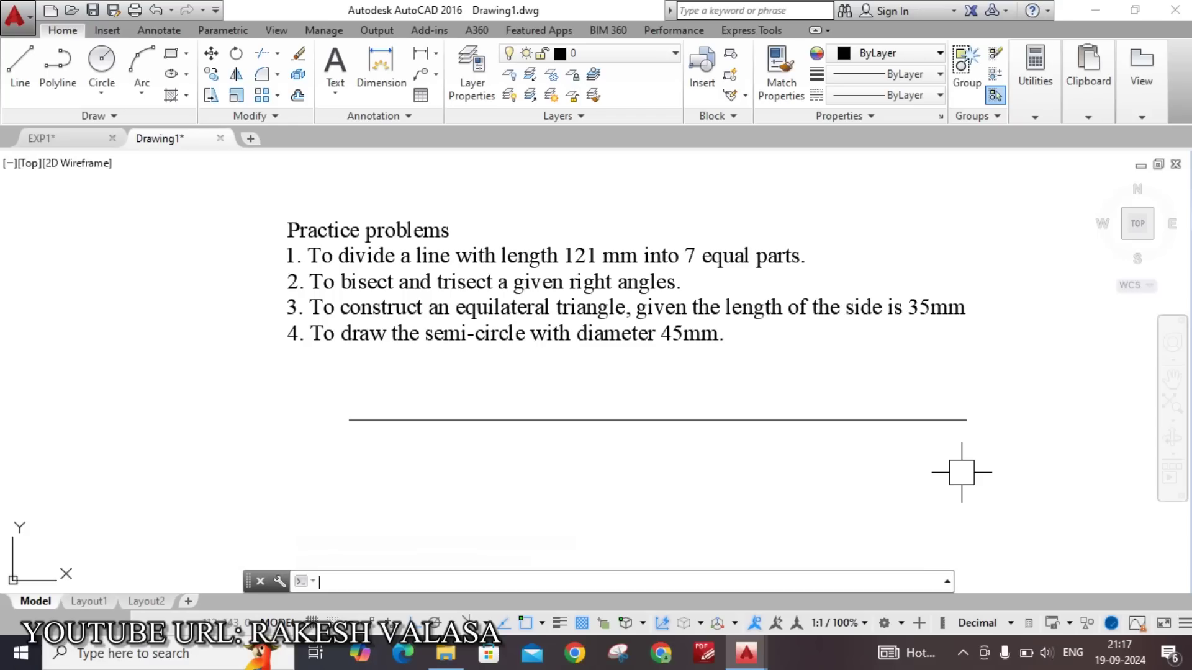
Step: Divide the 121 mm line into 7 equal segments with the Divide command
{"action": "type", "text": "iv"}
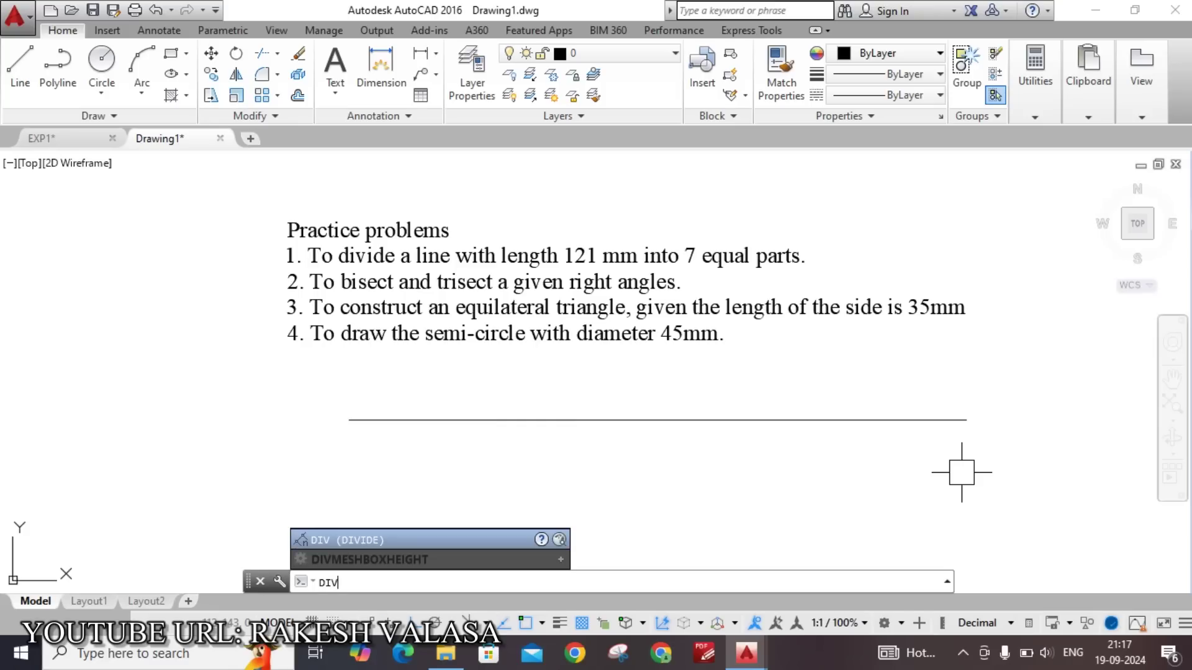
{"action": "key", "text": "Return"}
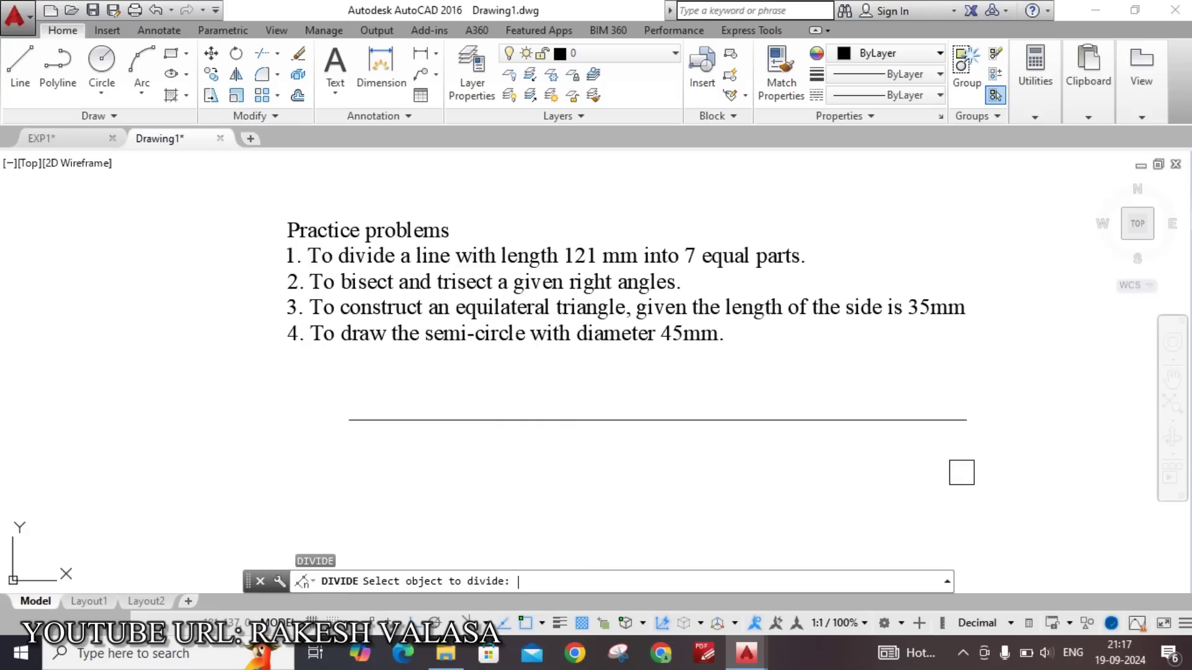
{"action": "left_click", "coordinate": [793, 420]}
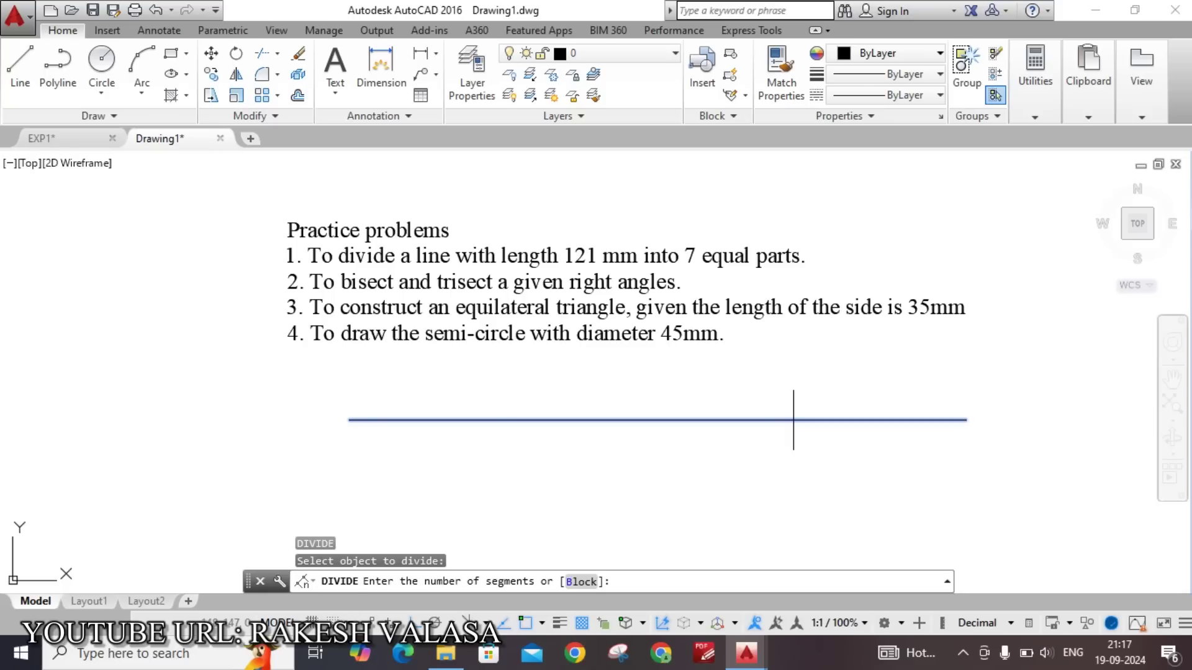
{"action": "left_click", "coordinate": [809, 407]}
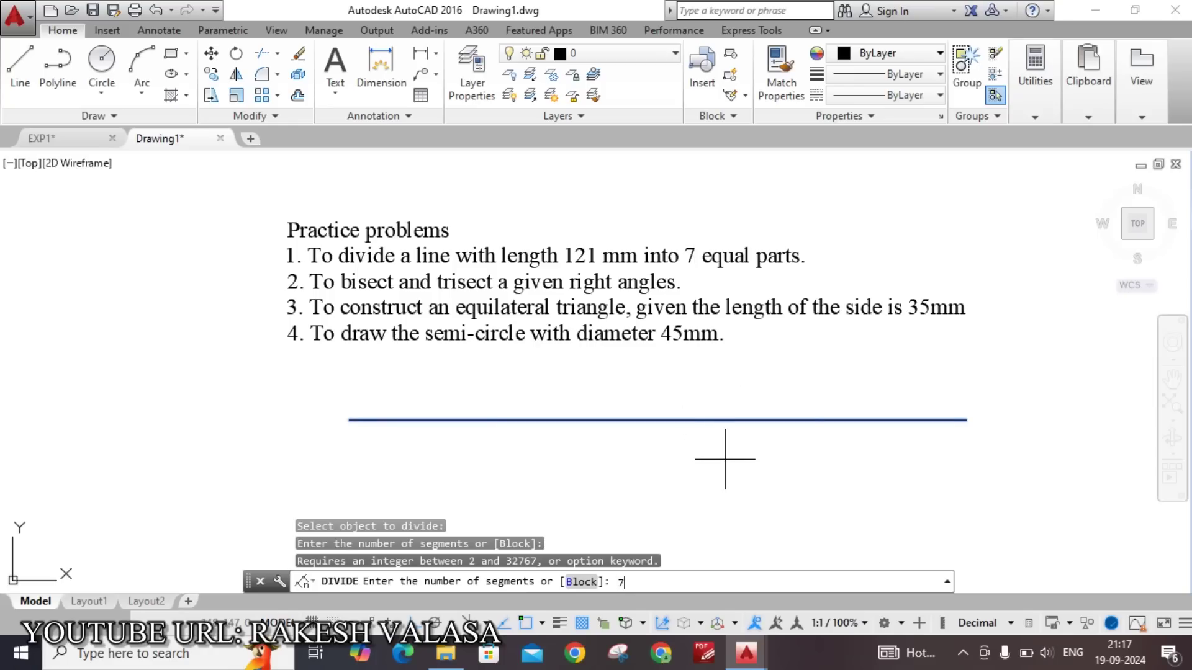
{"action": "key", "text": "Return"}
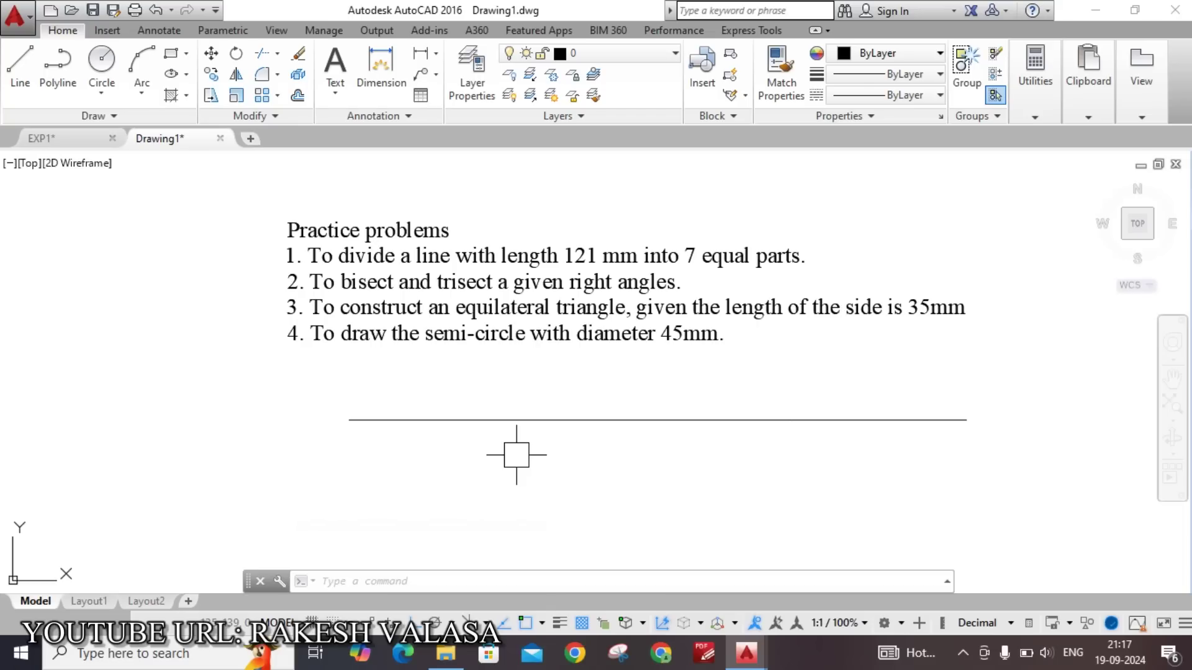
Step: Set the point style to the circle crossed by an X using DDPTYPE
{"action": "type", "text": "d"}
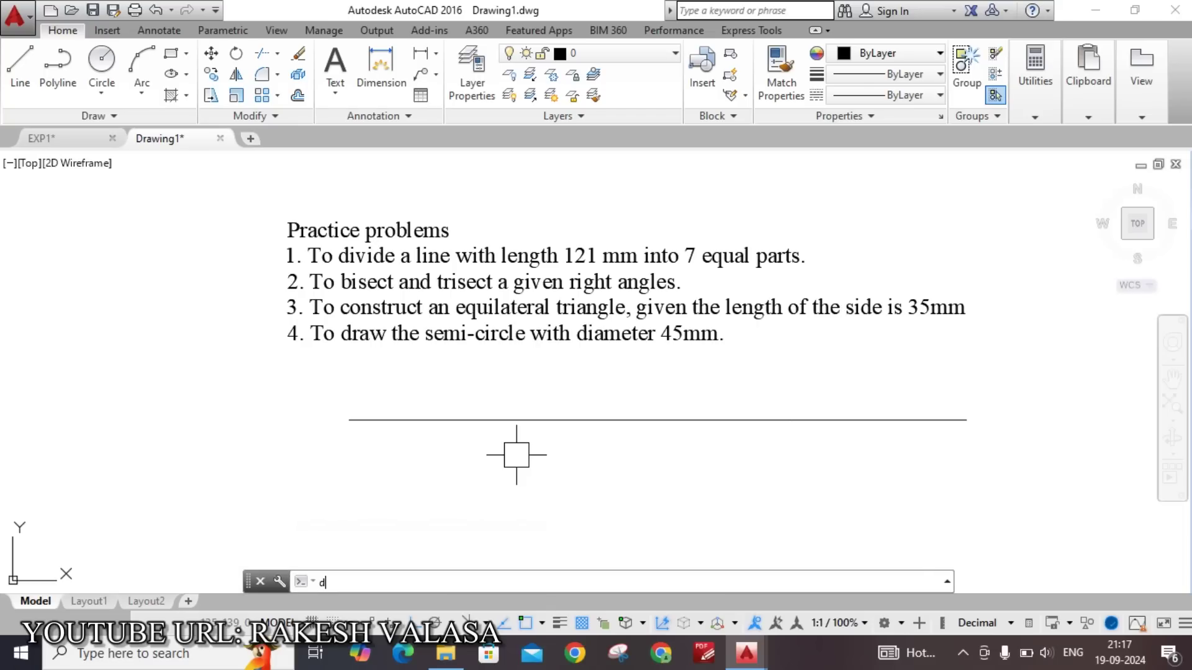
{"action": "type", "text": "dp"}
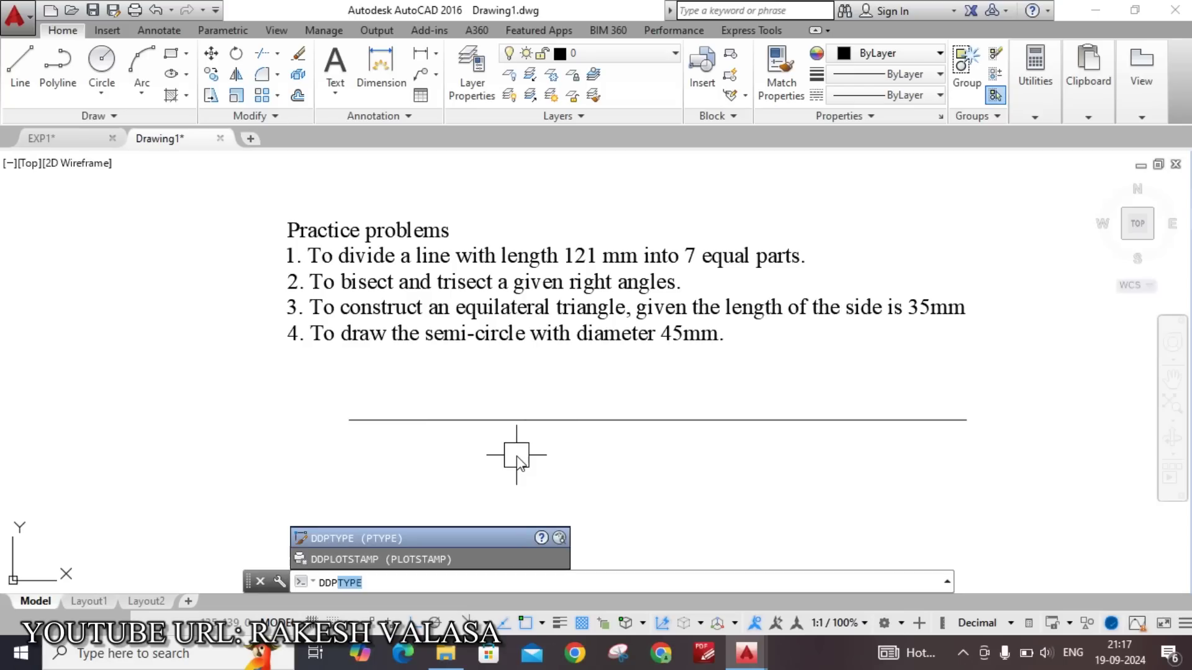
{"action": "type", "text": "type"}
{"action": "key", "text": "Return"}
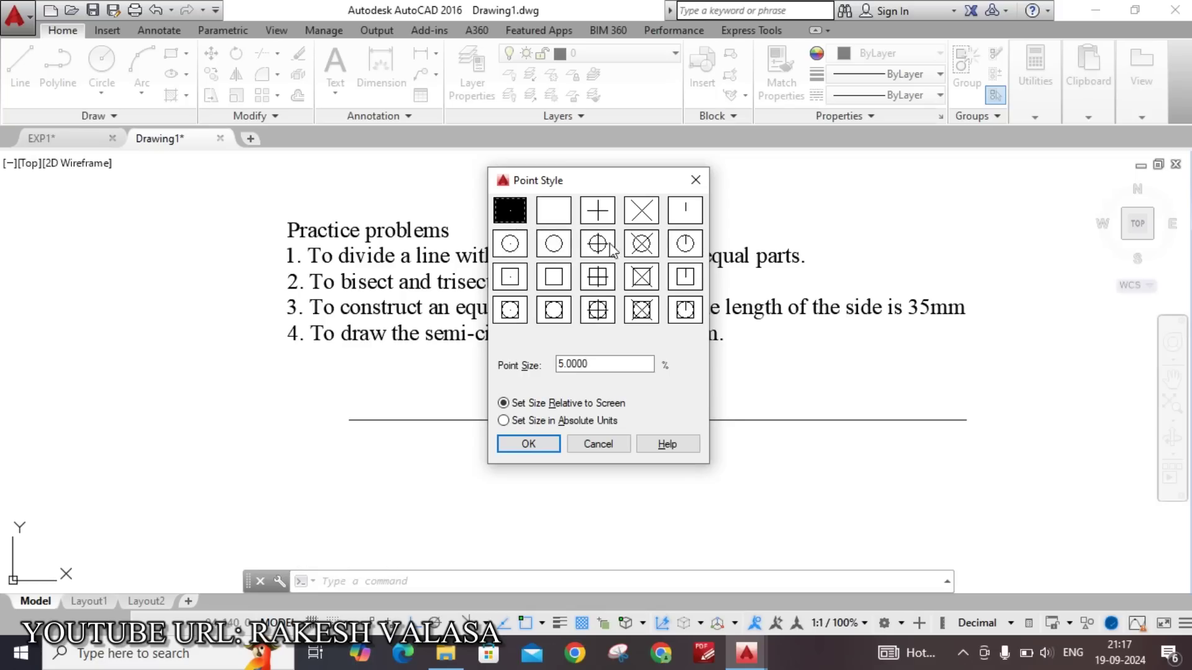
{"action": "left_click", "coordinate": [641, 249]}
{"action": "left_click", "coordinate": [538, 446]}
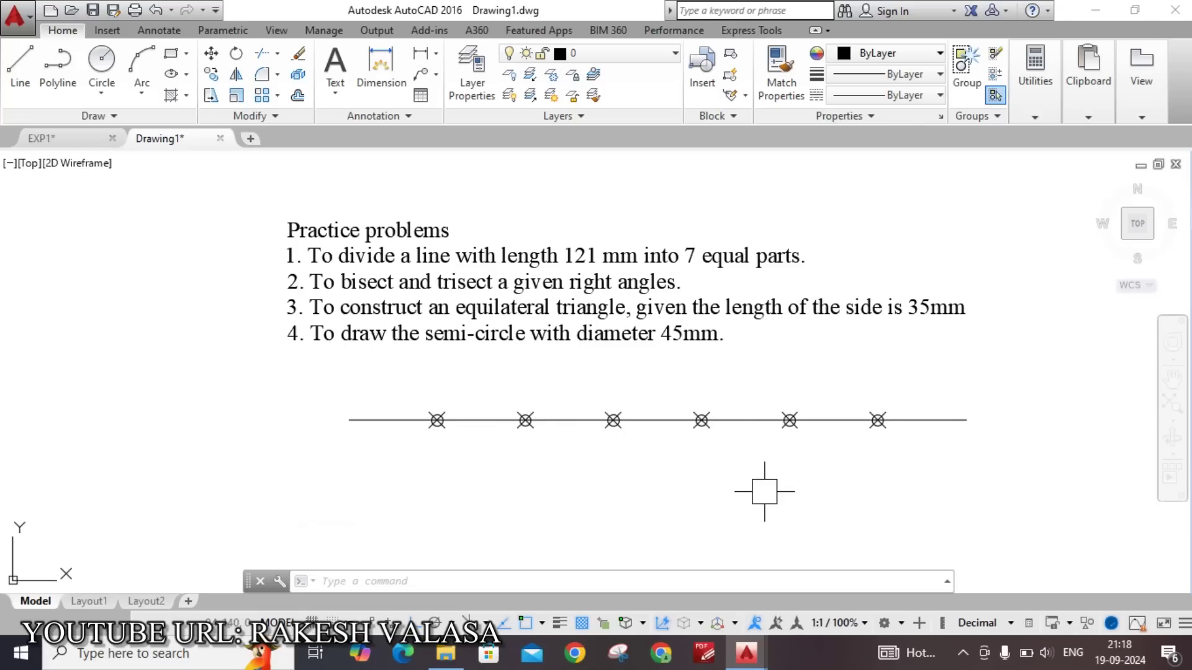
Step: Add linear dimensions to the first two segments of the divided line, starting from its left end, just below the line
{"action": "type", "text": "dli"}
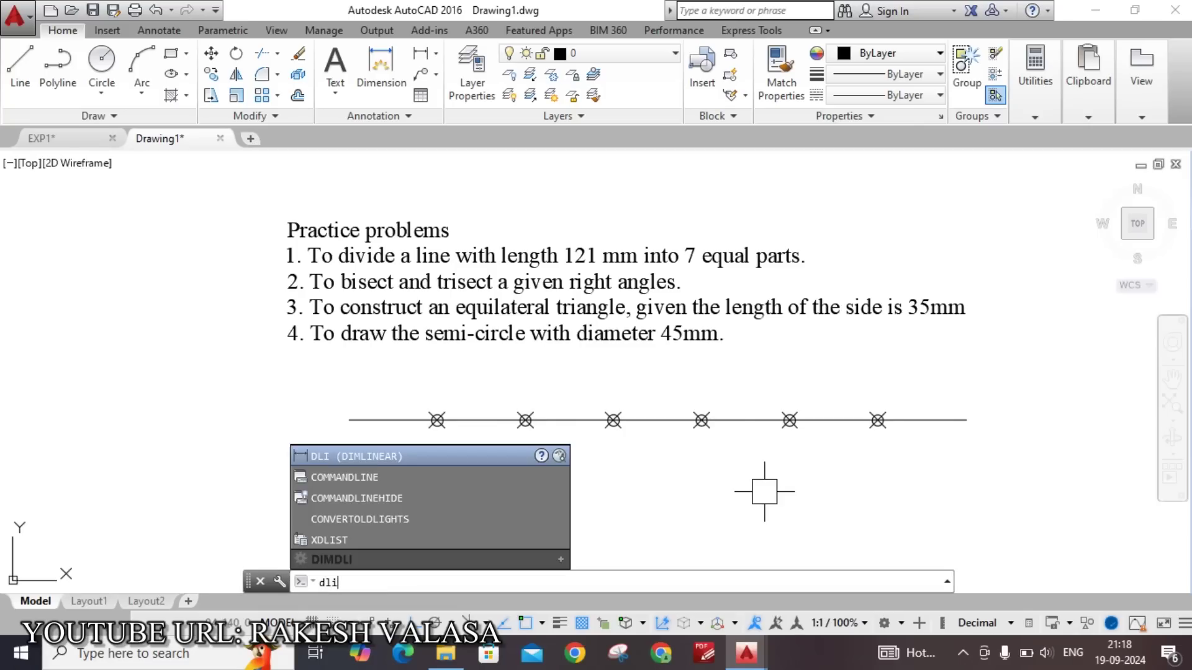
{"action": "key", "text": "Return"}
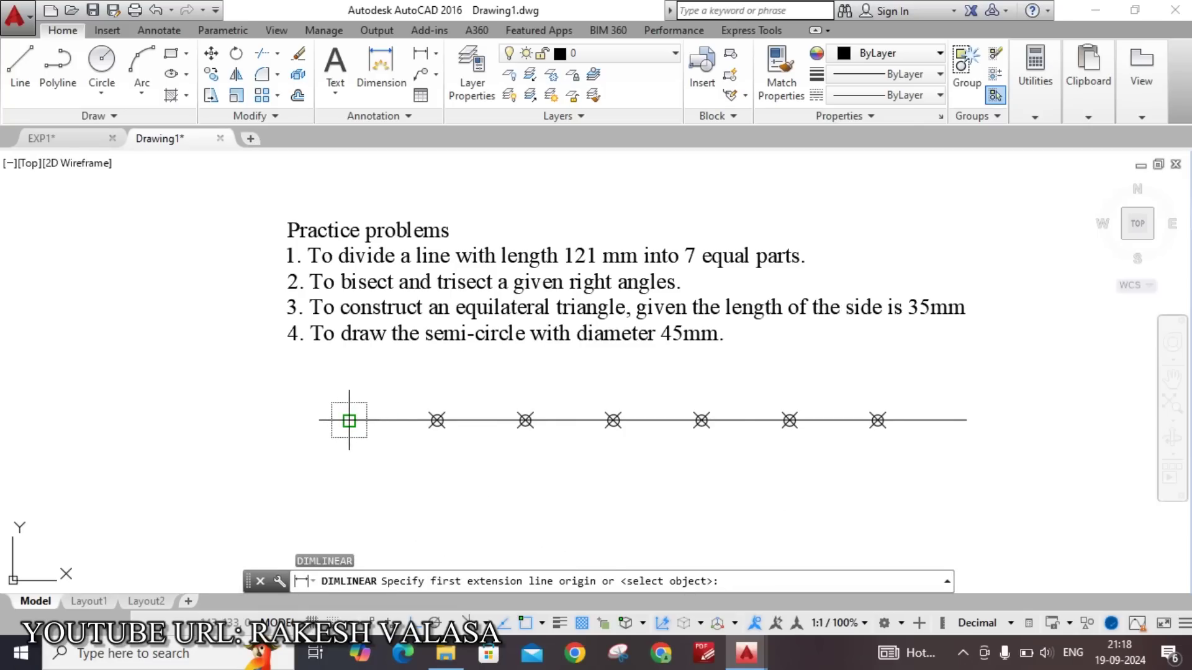
{"action": "left_click", "coordinate": [348, 420]}
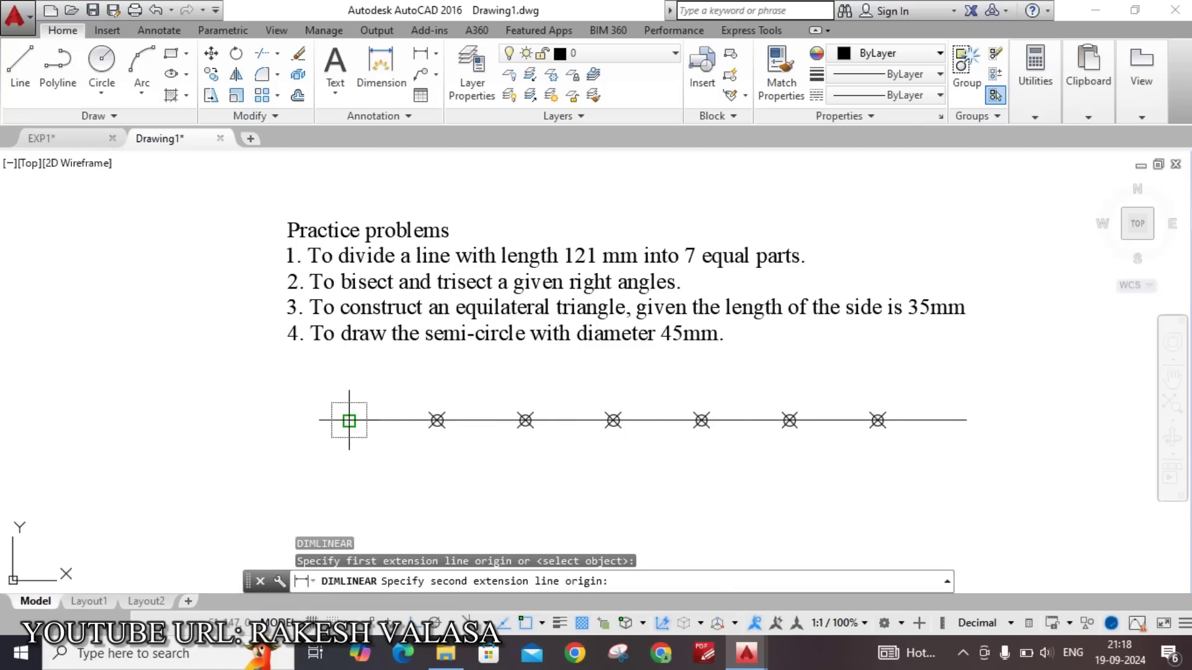
{"action": "left_click", "coordinate": [437, 420]}
{"action": "left_click", "coordinate": [412, 458]}
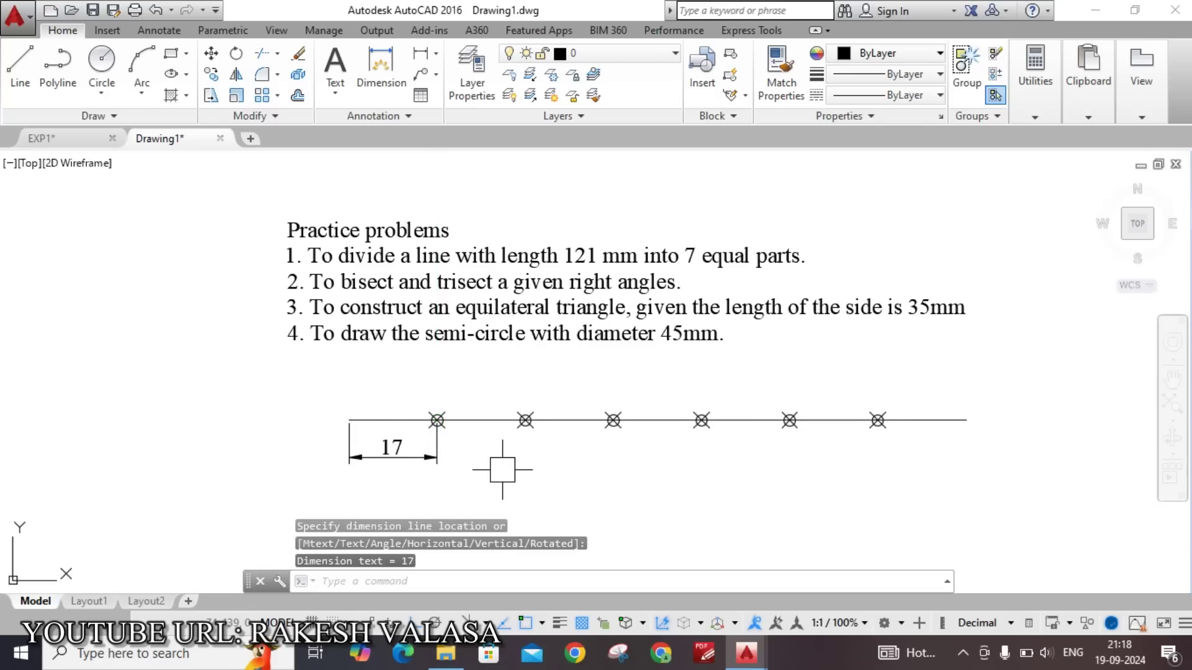
{"action": "key", "text": "Return"}
{"action": "left_click", "coordinate": [437, 421]}
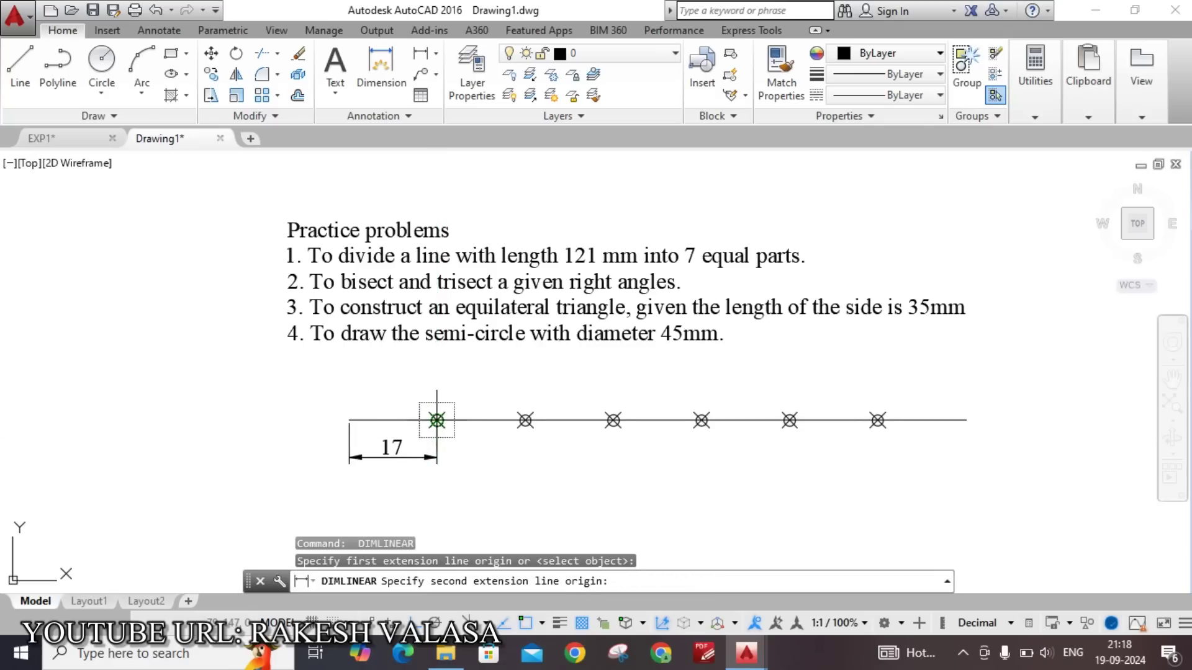
{"action": "left_click", "coordinate": [525, 420]}
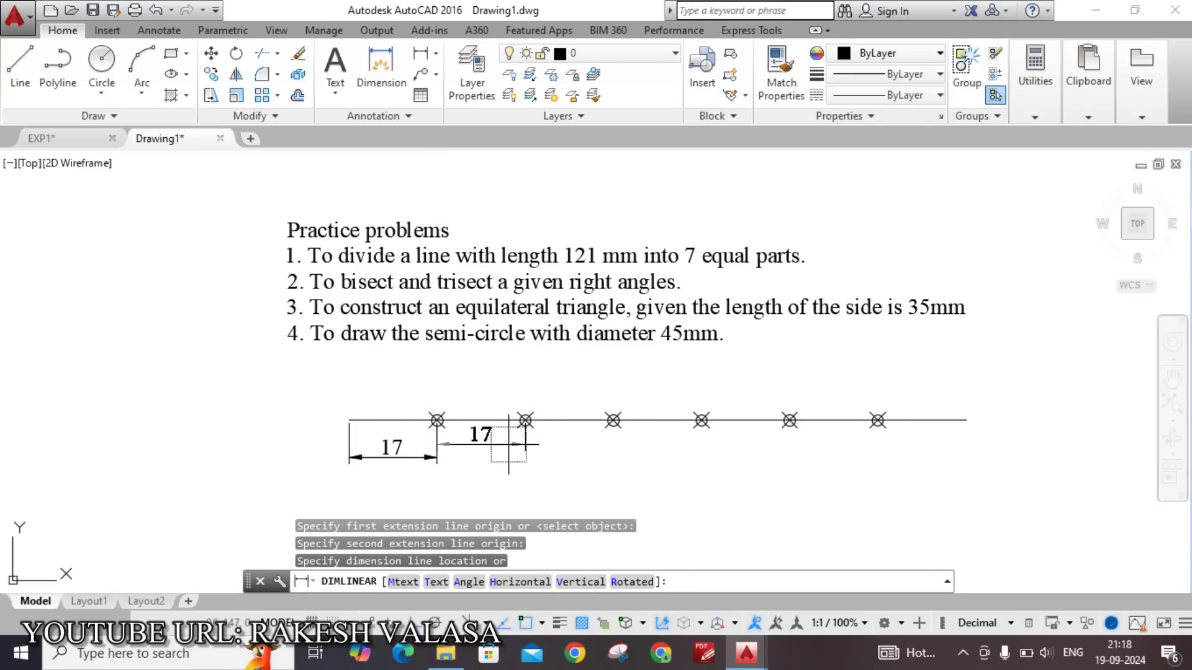
{"action": "left_click", "coordinate": [500, 447]}
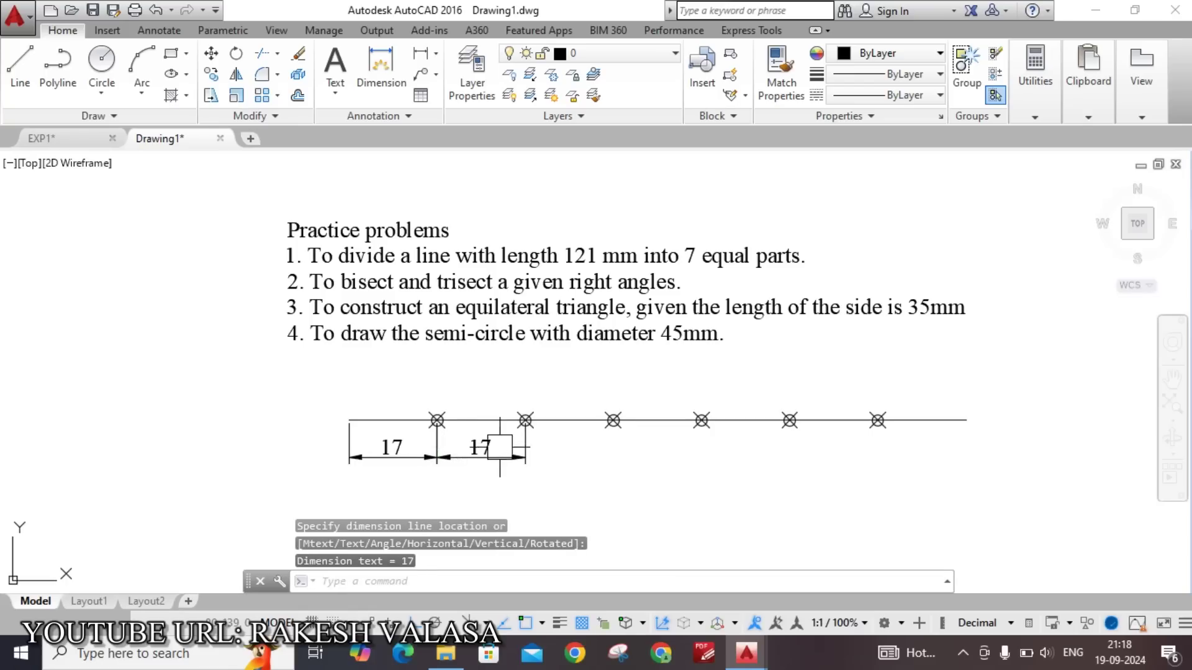
Step: Dimension the third and fourth segments of the divided line, level with the existing segment dimensions
{"action": "key", "text": "Return"}
{"action": "left_click", "coordinate": [525, 420]}
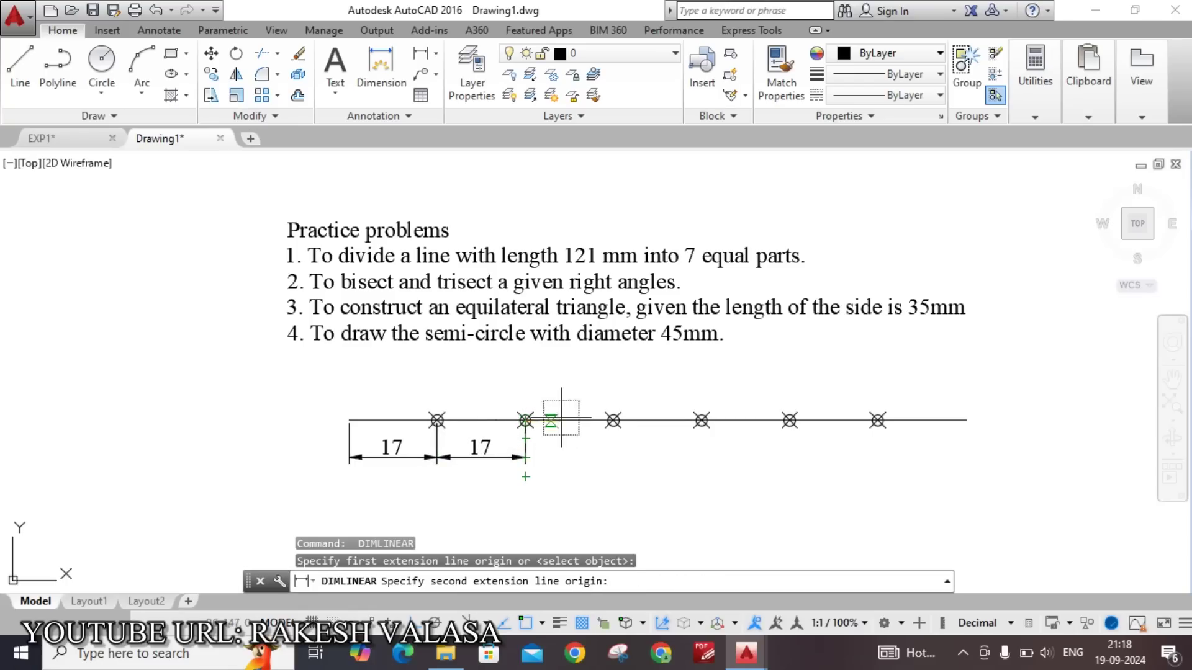
{"action": "left_click", "coordinate": [613, 420]}
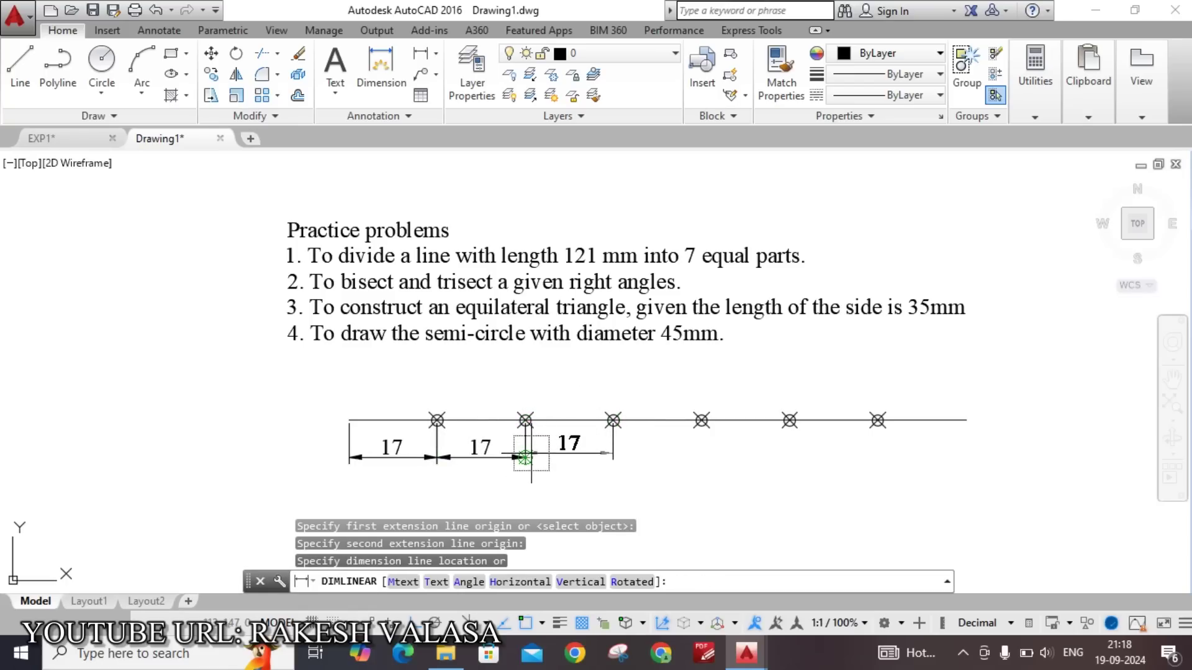
{"action": "left_click", "coordinate": [528, 459]}
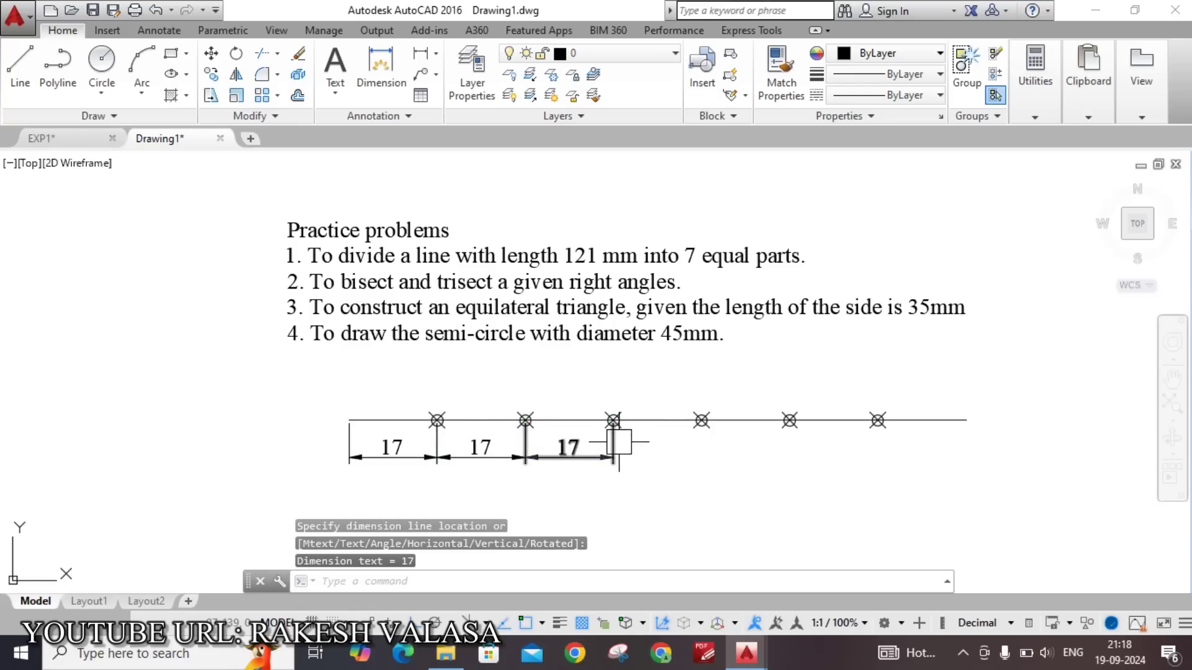
{"action": "key", "text": "Return"}
{"action": "left_click", "coordinate": [613, 420]}
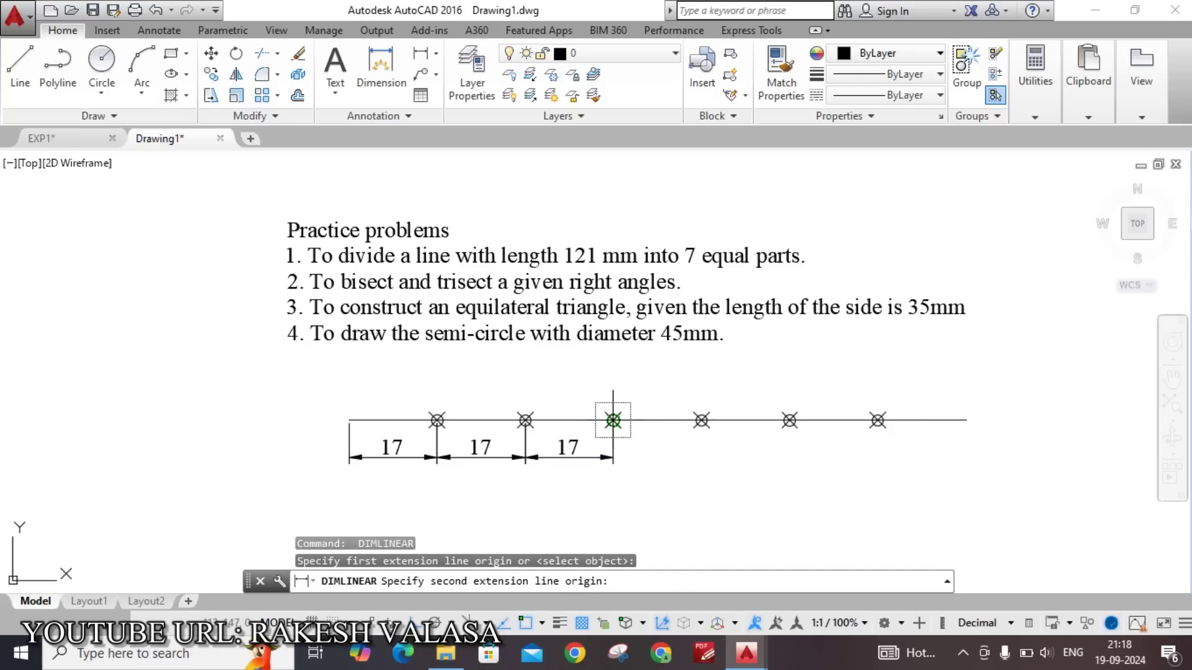
{"action": "left_click", "coordinate": [701, 420]}
{"action": "left_click", "coordinate": [612, 457]}
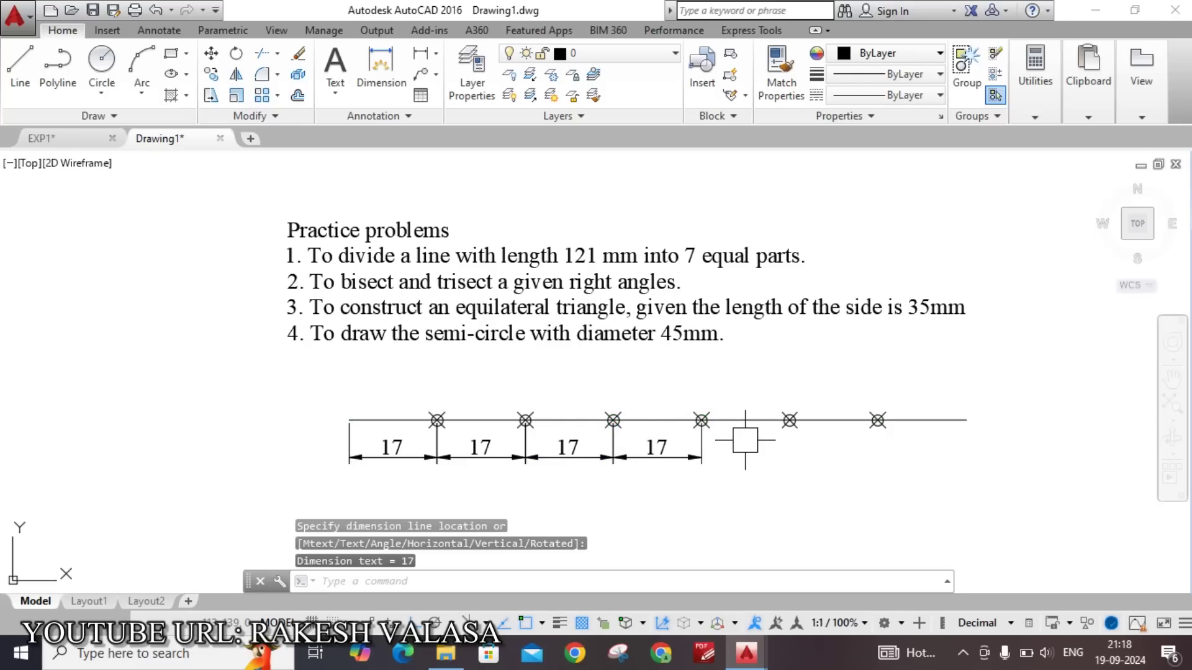
Step: Dimension the fifth, sixth and seventh segments up to the line's right end, in the same row as the others
{"action": "key", "text": "Return"}
{"action": "left_click", "coordinate": [702, 420]}
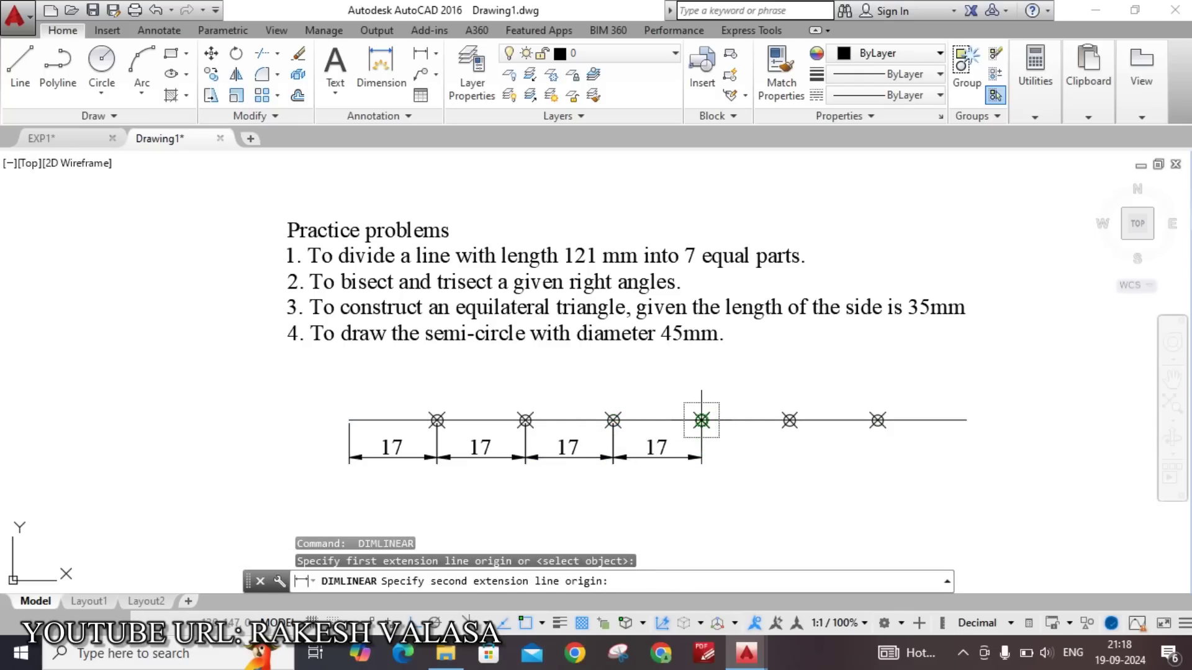
{"action": "left_click", "coordinate": [789, 420]}
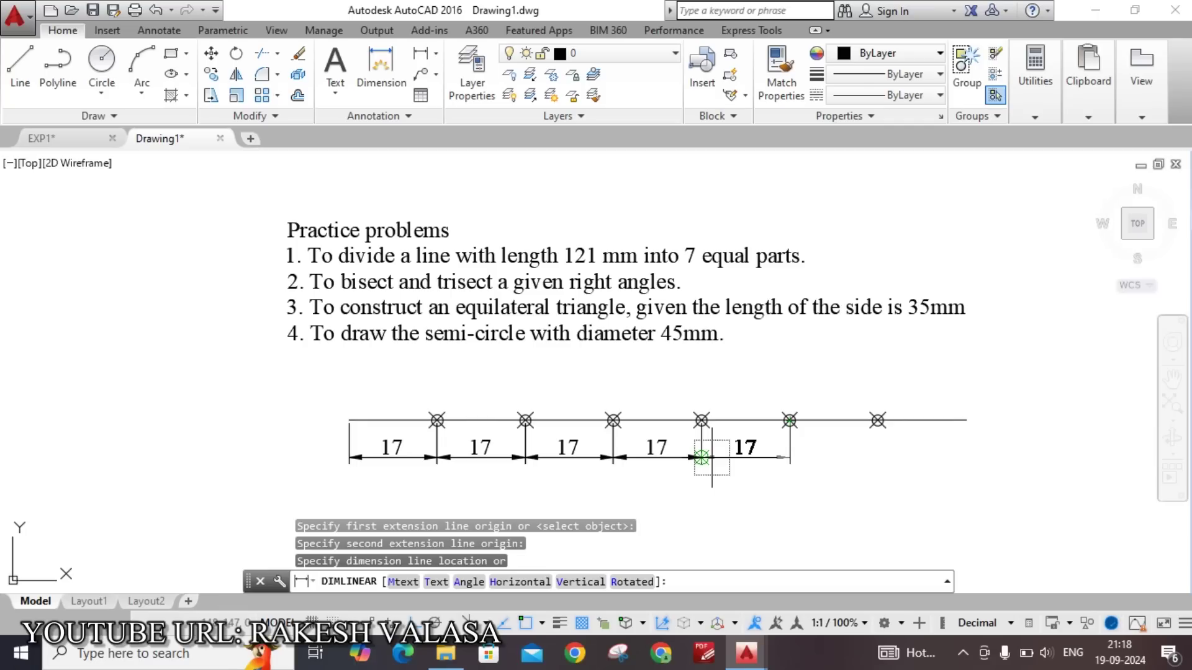
{"action": "left_click", "coordinate": [714, 458]}
{"action": "key", "text": "Return"}
{"action": "left_click", "coordinate": [789, 420]}
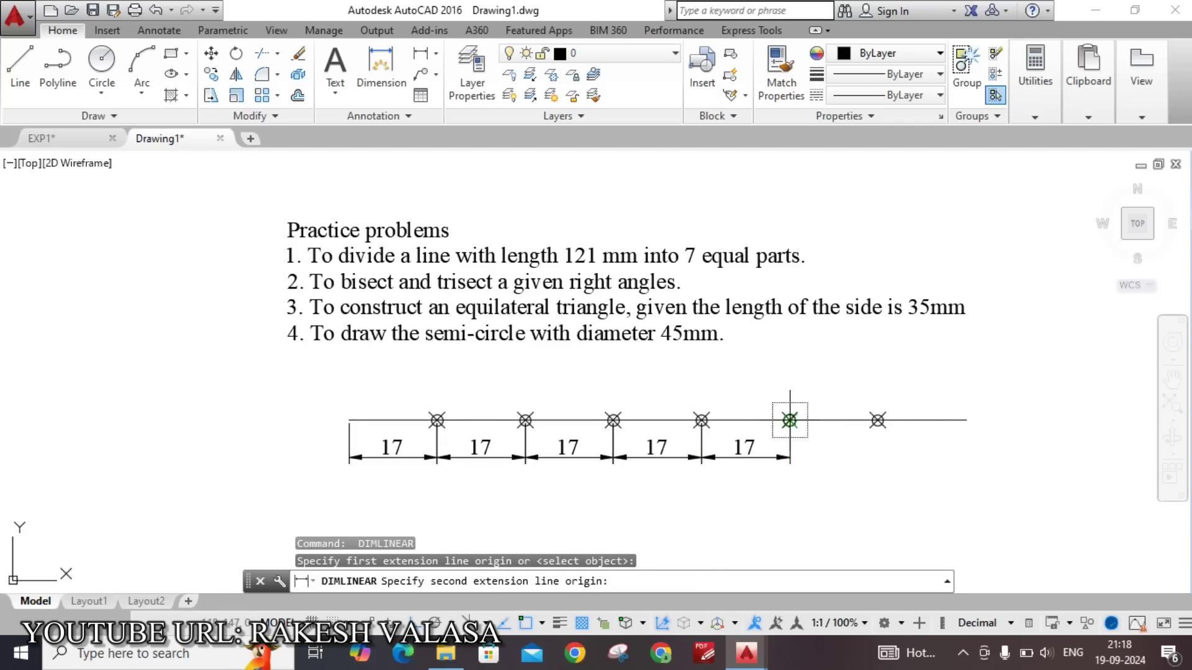
{"action": "left_click", "coordinate": [877, 420]}
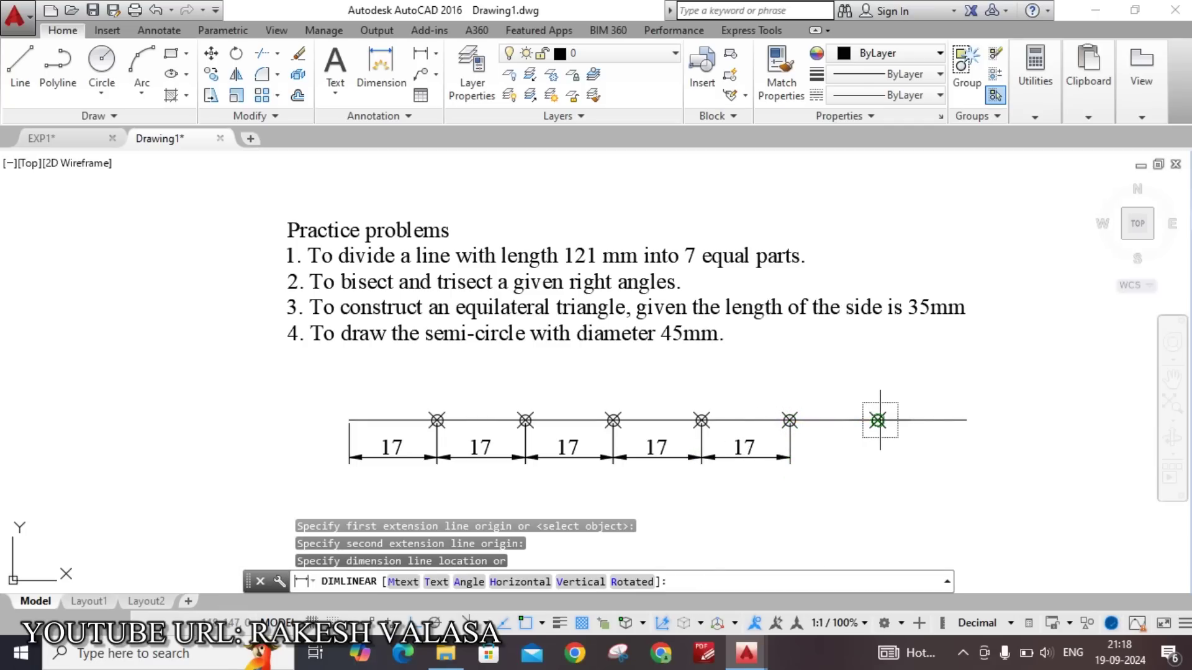
{"action": "left_click", "coordinate": [802, 458]}
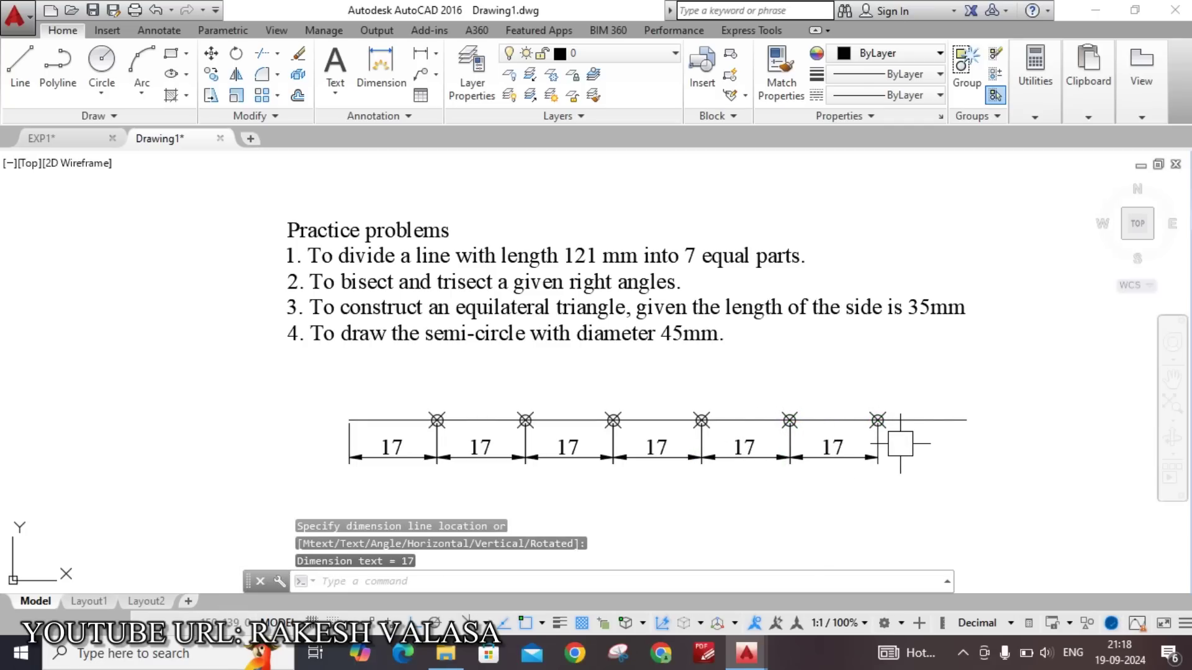
{"action": "key", "text": "Return"}
{"action": "left_click", "coordinate": [878, 420]}
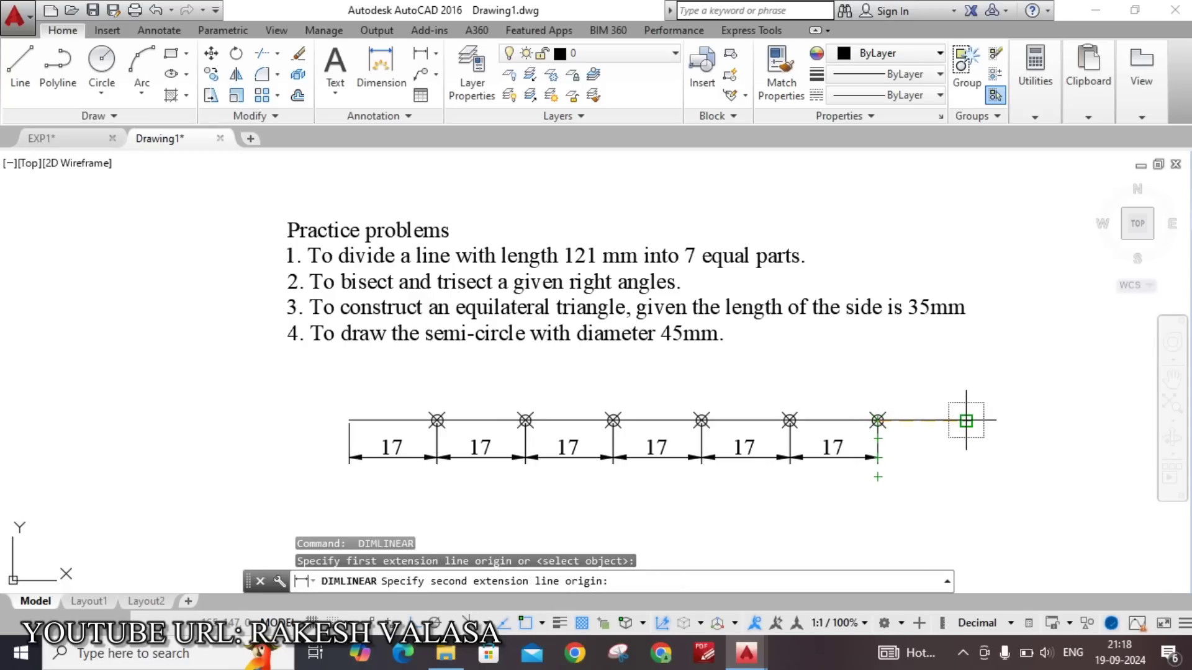
{"action": "left_click", "coordinate": [966, 420]}
{"action": "left_click", "coordinate": [890, 457]}
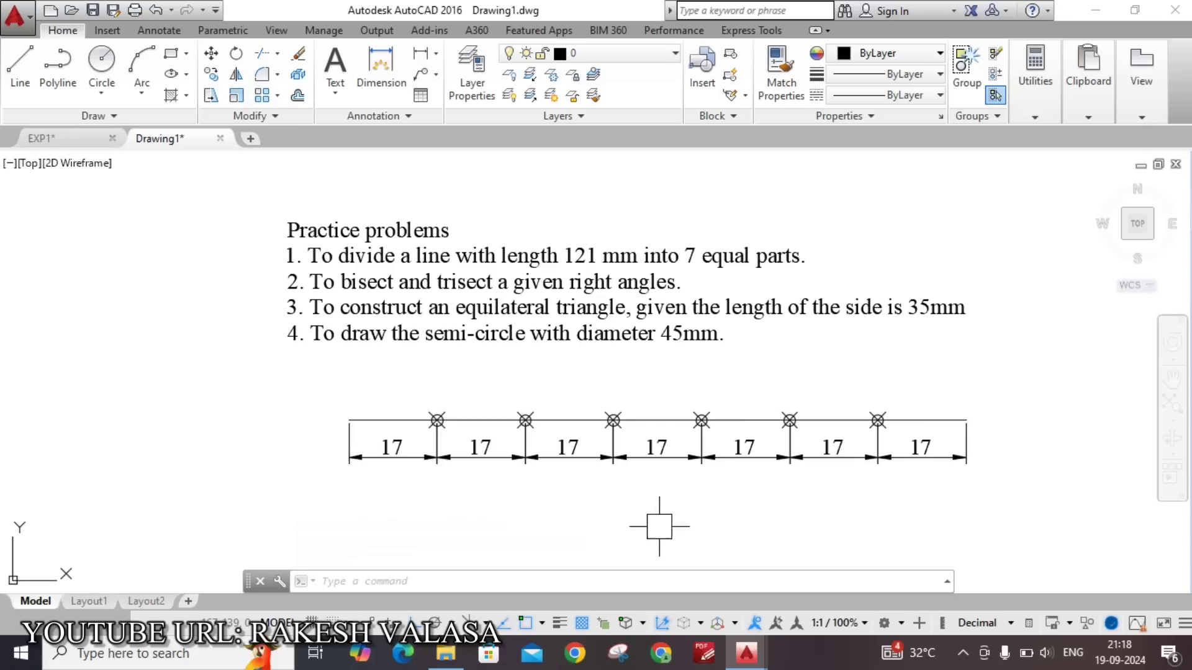
Step: Add an overall linear dimension between the line's two endpoints, below the row of segment dimensions
{"action": "key", "text": "Return"}
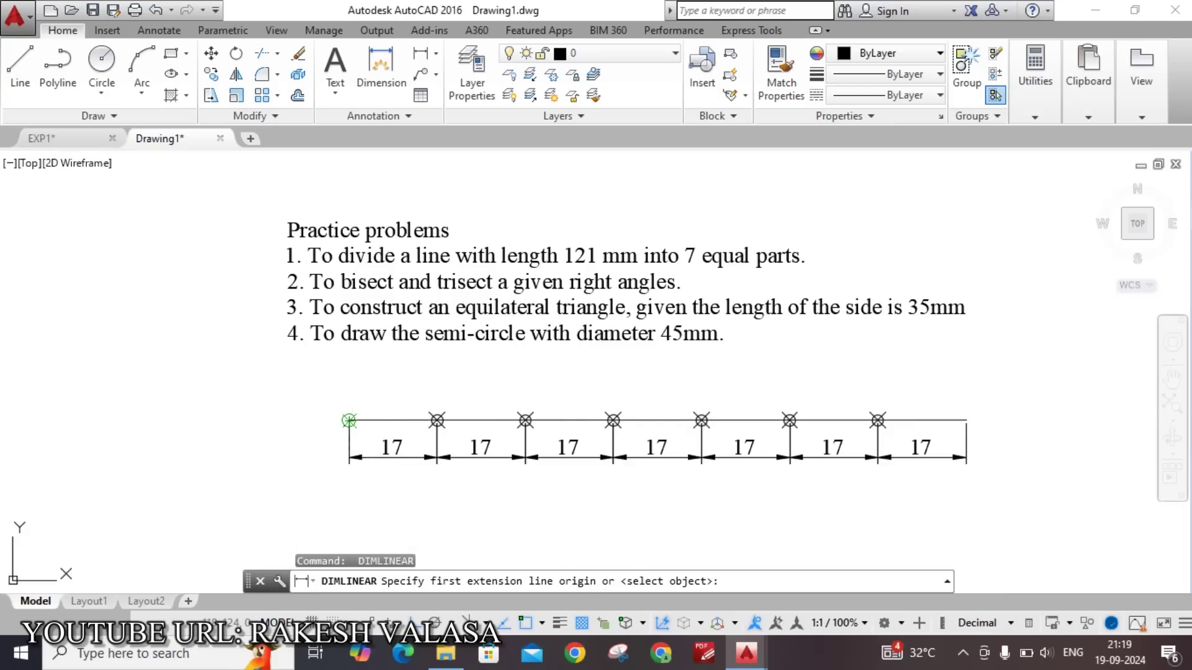
{"action": "left_click", "coordinate": [349, 420]}
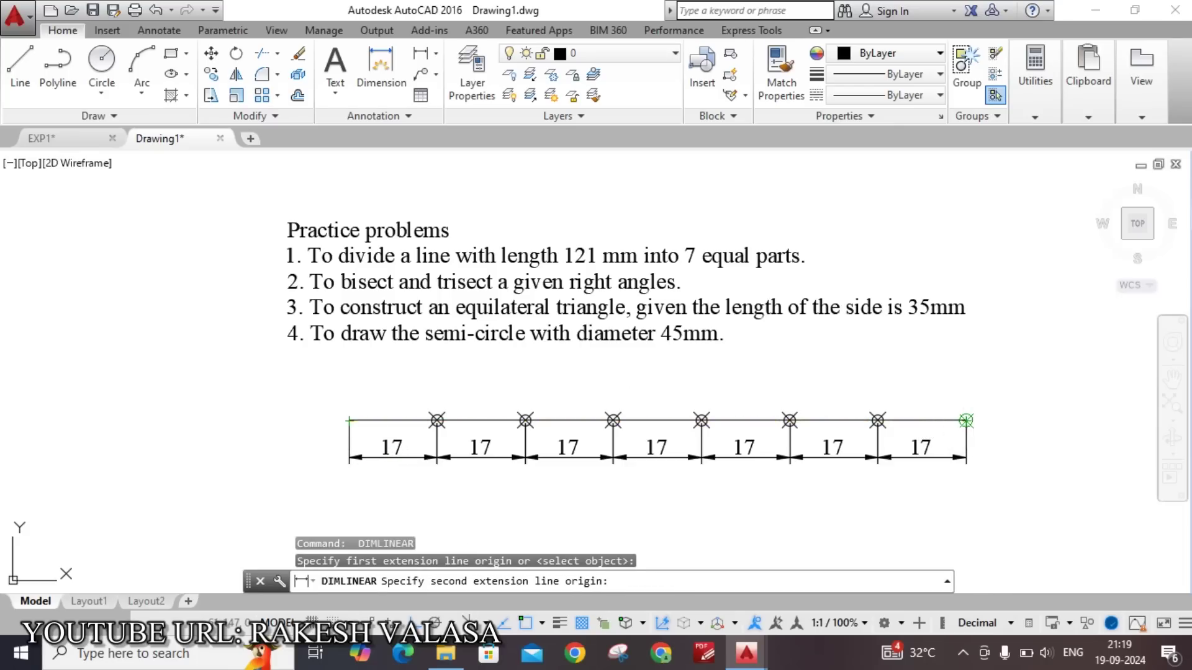
{"action": "left_click", "coordinate": [966, 420]}
{"action": "left_click", "coordinate": [782, 498]}
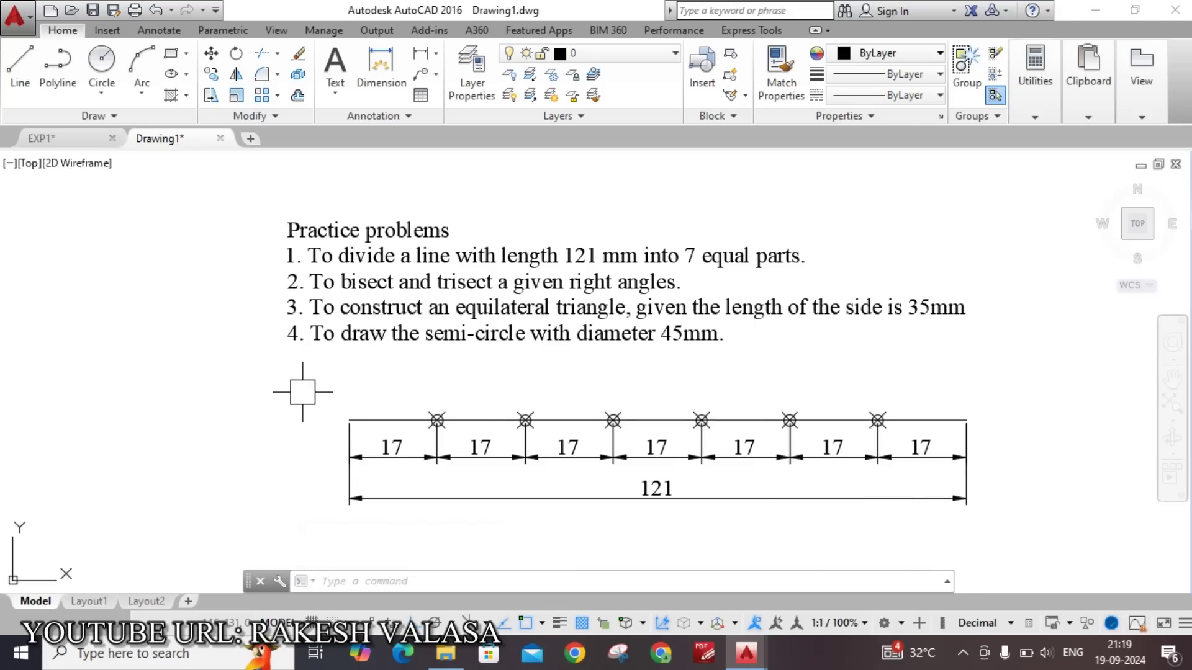
Step: Draw a small circle just above and to the left of the divided line's left end as a number balloon
{"action": "type", "text": "c"}
{"action": "key", "text": "Return"}
{"action": "left_click", "coordinate": [272, 384]}
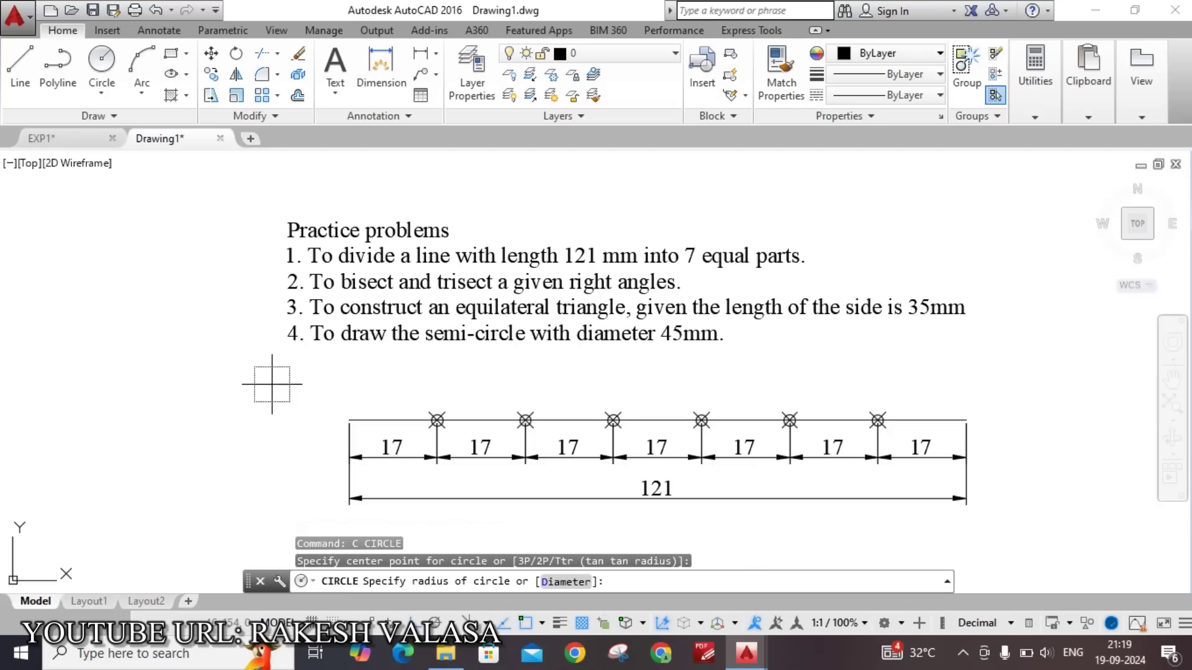
{"action": "left_click", "coordinate": [288, 401]}
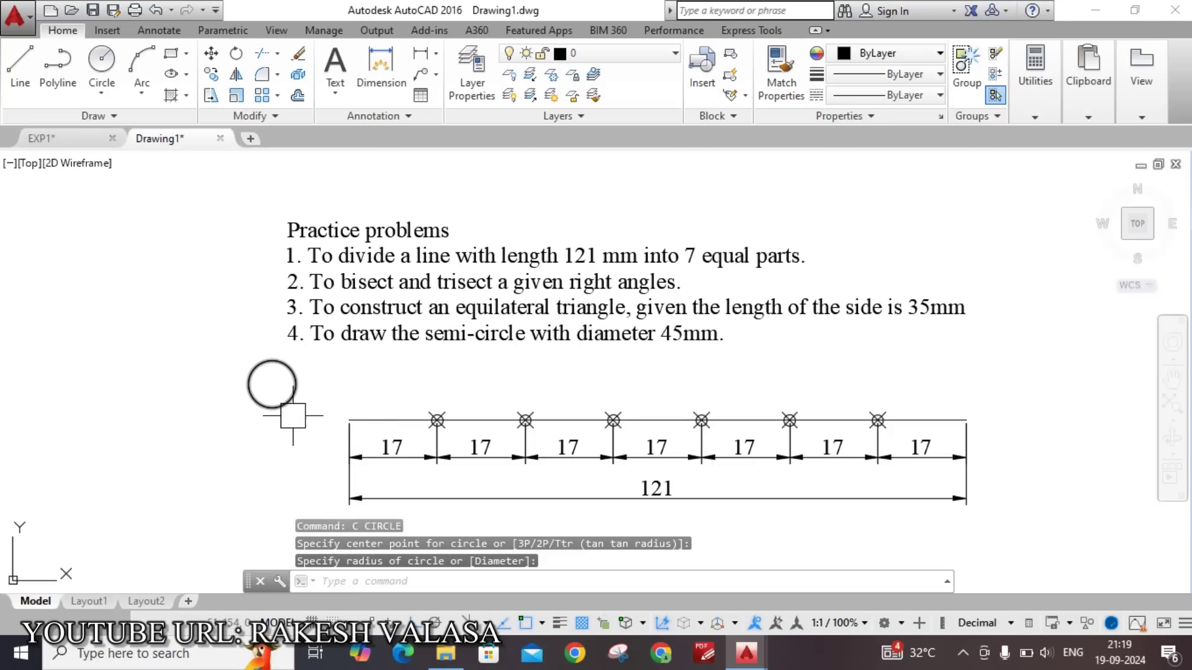
{"action": "key", "text": "Escape"}
Step: Place the multiline text "1" inside the small circle to number the first problem
{"action": "mouse_move", "coordinate": [287, 418]}
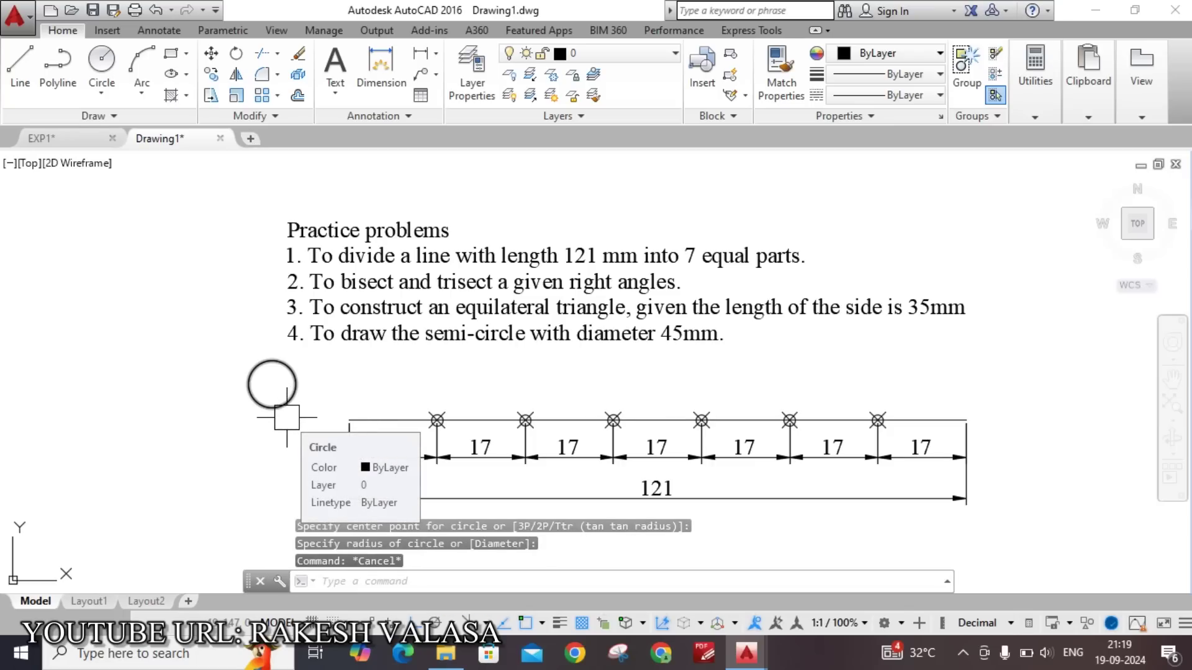
{"action": "type", "text": "t"}
{"action": "key", "text": "Return"}
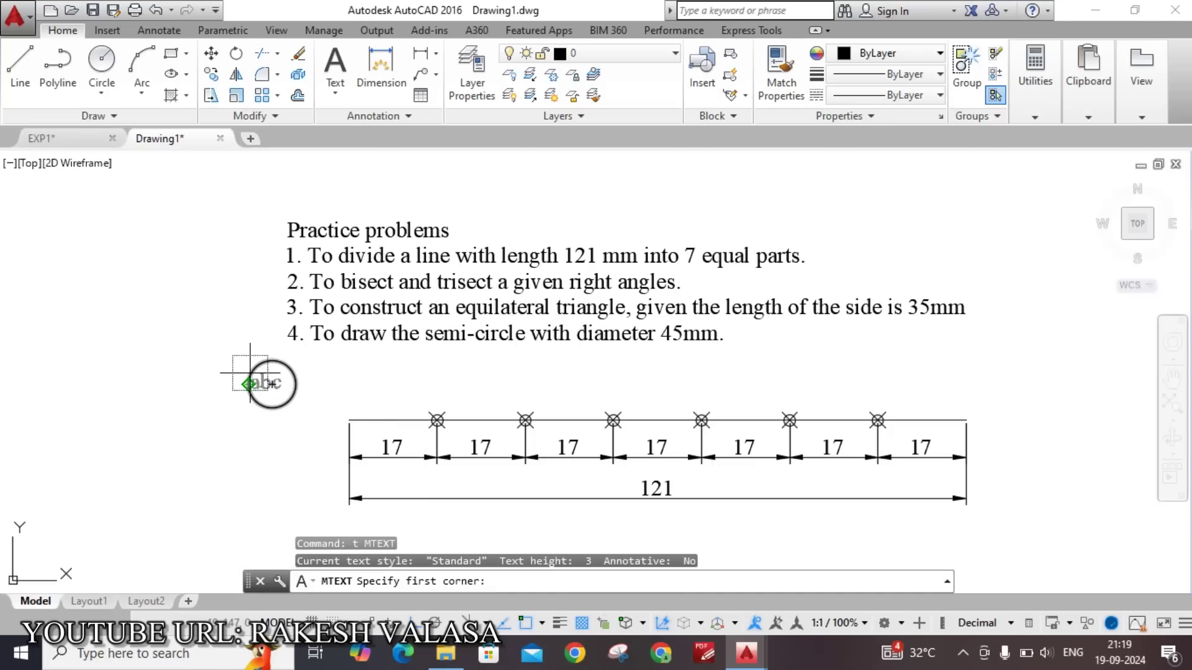
{"action": "scroll", "coordinate": [281, 390], "scroll_direction": "up", "scroll_amount": 2}
{"action": "scroll", "coordinate": [281, 390], "scroll_direction": "up", "scroll_amount": 2}
{"action": "left_click", "coordinate": [298, 397]}
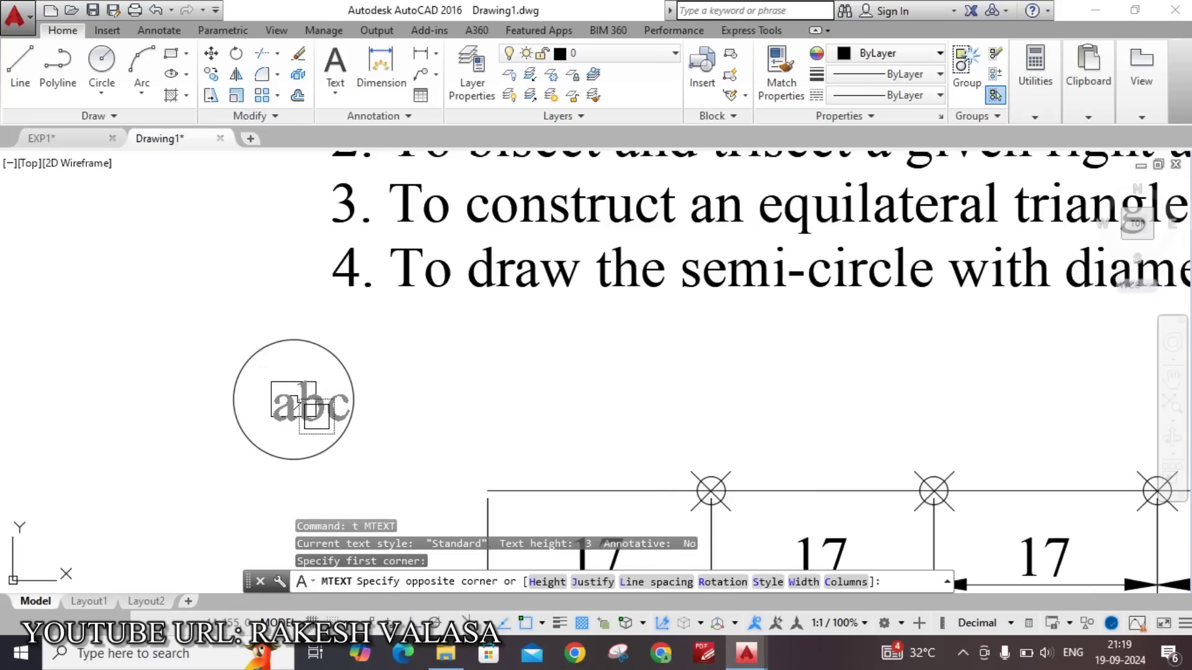
{"action": "scroll", "coordinate": [307, 402], "scroll_direction": "up", "scroll_amount": 2}
{"action": "left_click", "coordinate": [314, 415]}
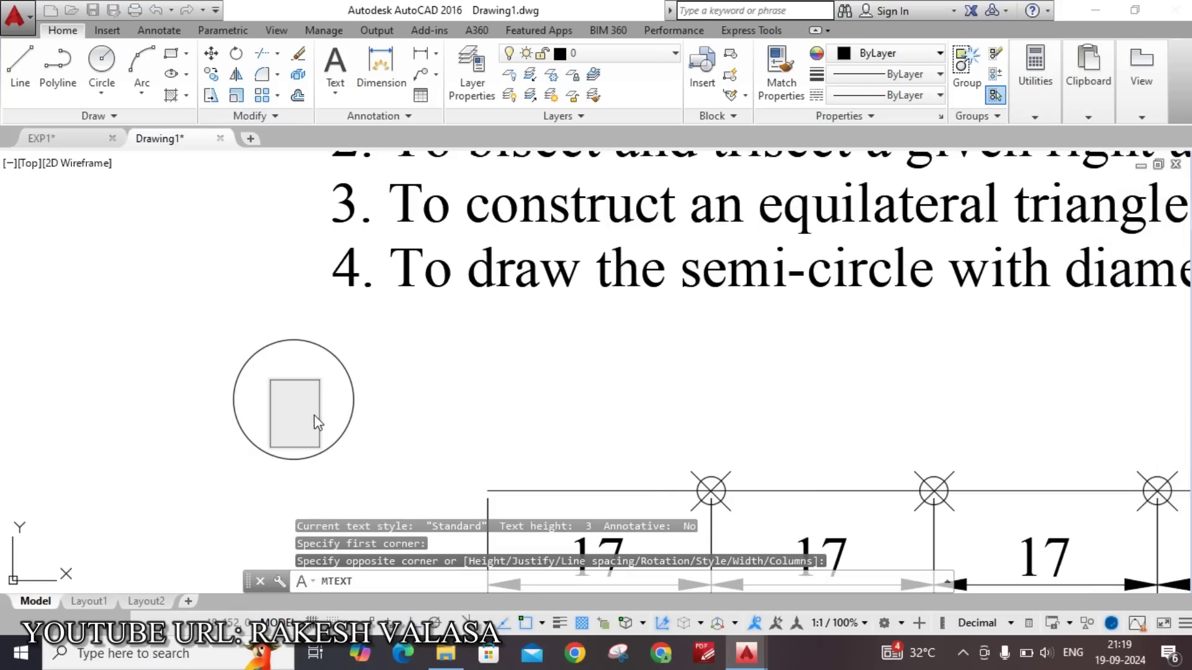
{"action": "type", "text": "1"}
{"action": "left_click", "coordinate": [417, 385]}
{"action": "scroll", "coordinate": [380, 345], "scroll_direction": "down", "scroll_amount": 4}
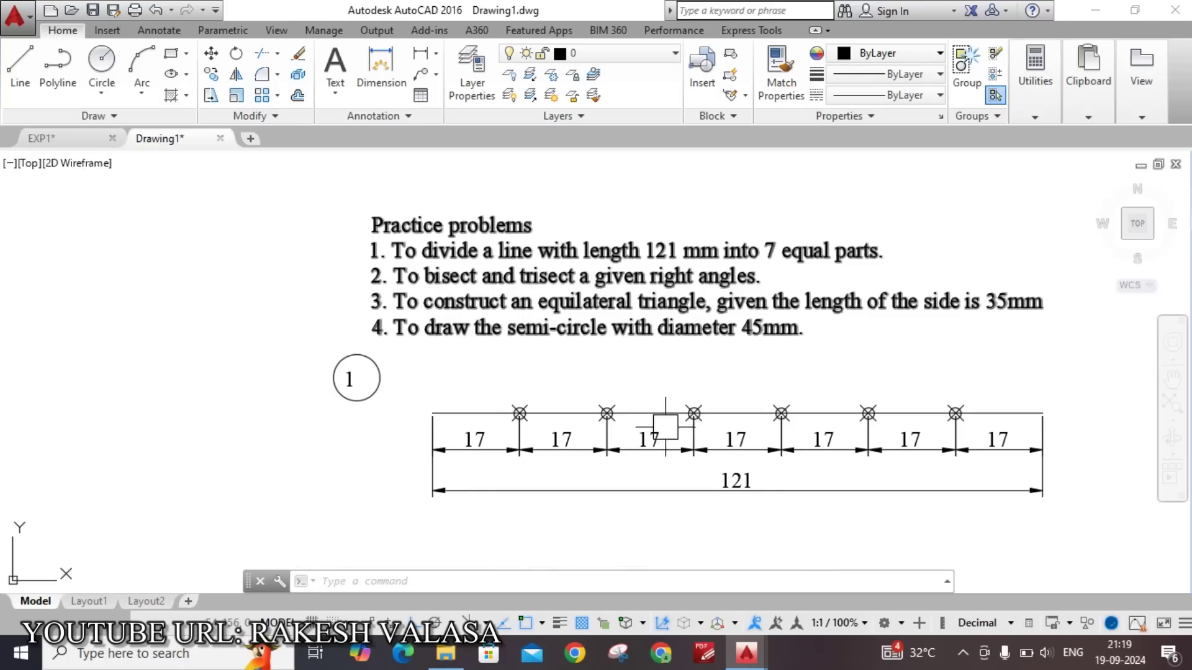
Step: Below the dimensioned line, draw a right angle from a 20 mm line going down and a 20 mm line going right
{"action": "mouse_move", "coordinate": [675, 528]}
{"action": "middle_mouse_down"}
{"action": "mouse_move", "coordinate": [627, 463]}
{"action": "mouse_move", "coordinate": [621, 409]}
{"action": "middle_mouse_up"}
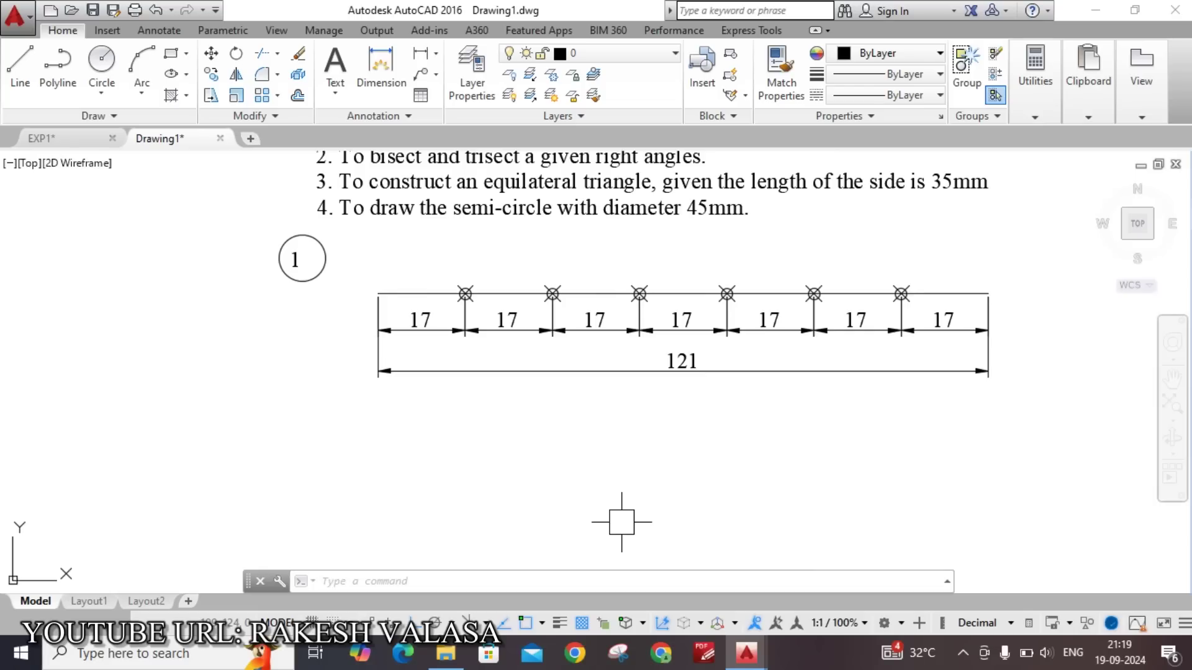
{"action": "type", "text": "L"}
{"action": "key", "text": "Return"}
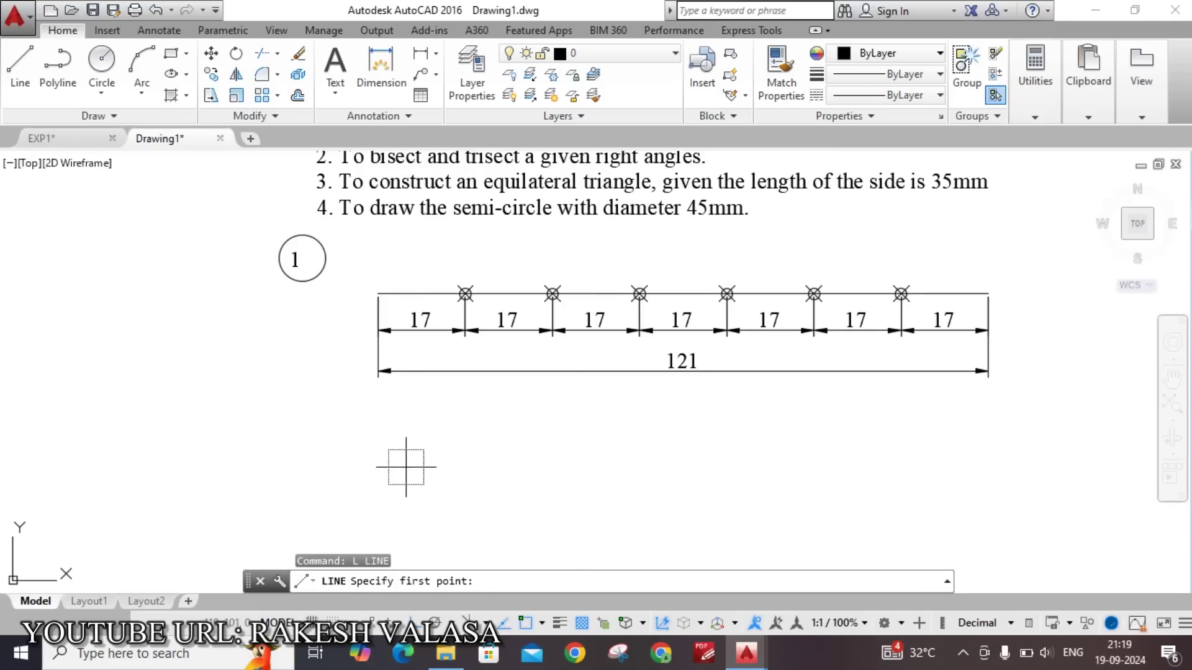
{"action": "left_click", "coordinate": [411, 447]}
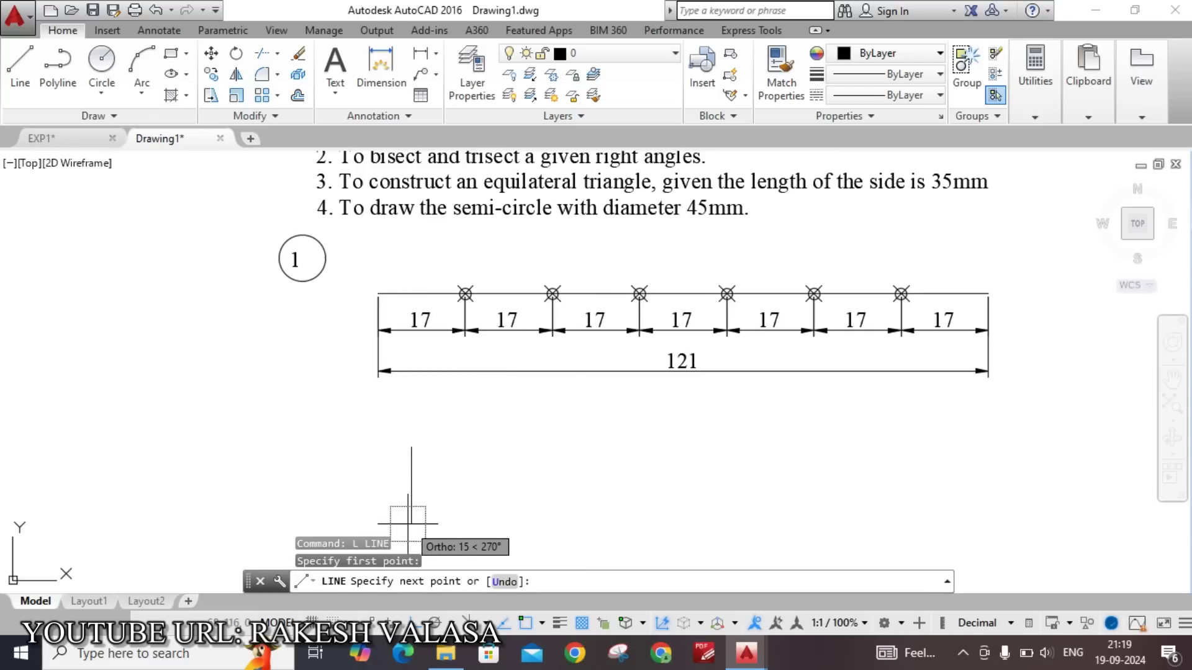
{"action": "type", "text": "20"}
{"action": "key", "text": "Return"}
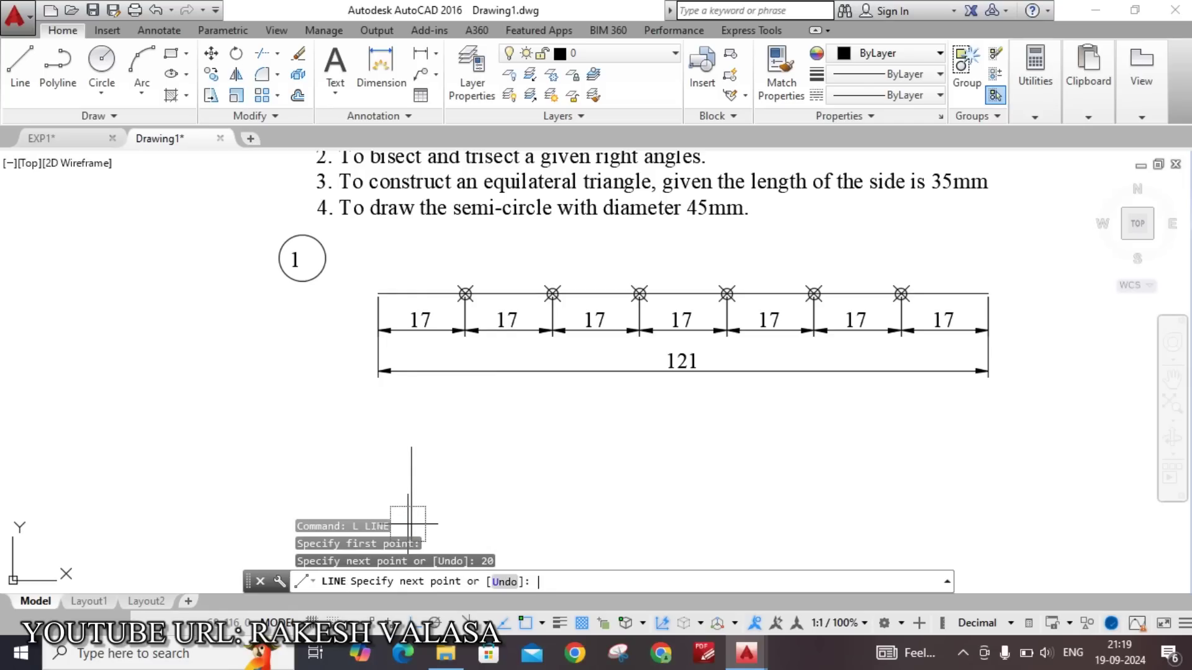
{"action": "type", "text": "20"}
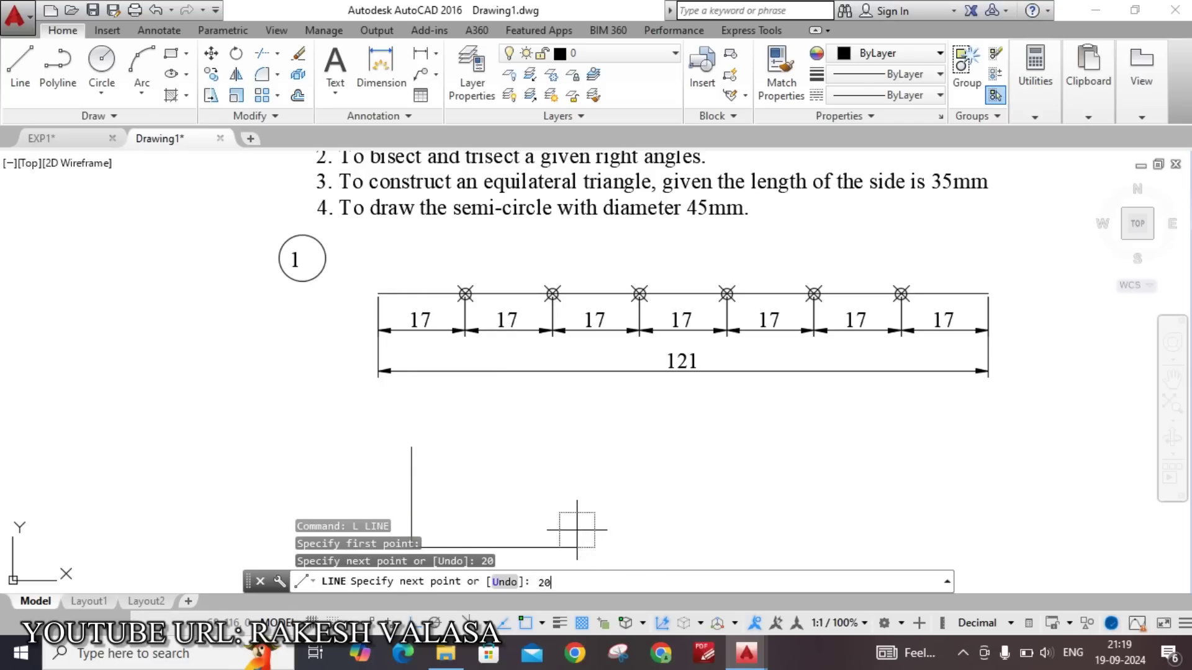
{"action": "key", "text": "Return"}
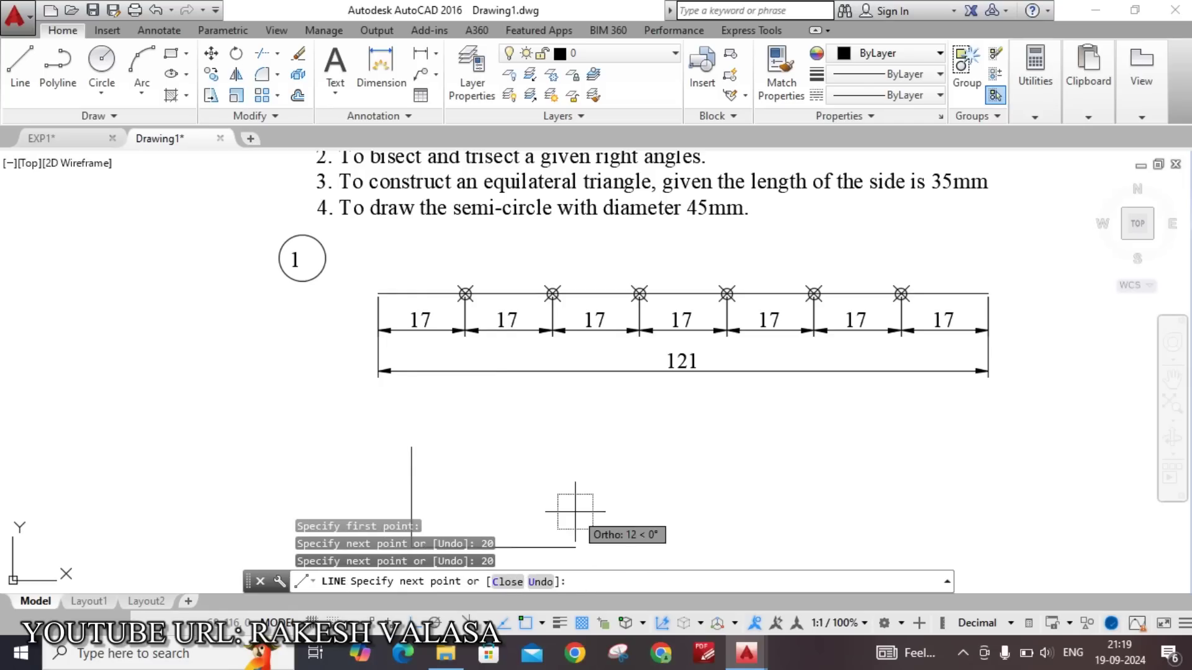
Step: Draw a quarter-circle arc centred on the right angle's corner, from the horizontal line's free end to the vertical line's upper end
{"action": "key", "text": "Escape"}
{"action": "scroll", "coordinate": [572, 497], "scroll_direction": "down", "scroll_amount": 2}
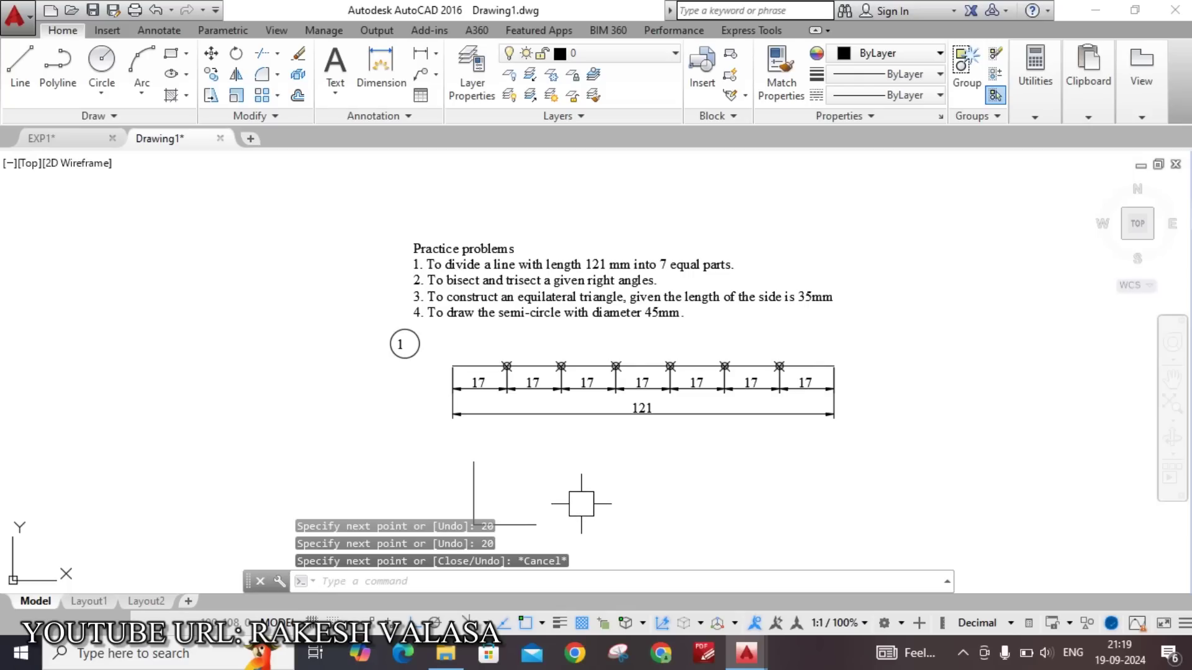
{"action": "middle_click_drag", "start_coordinate": [571, 502], "coordinate": [559, 418]}
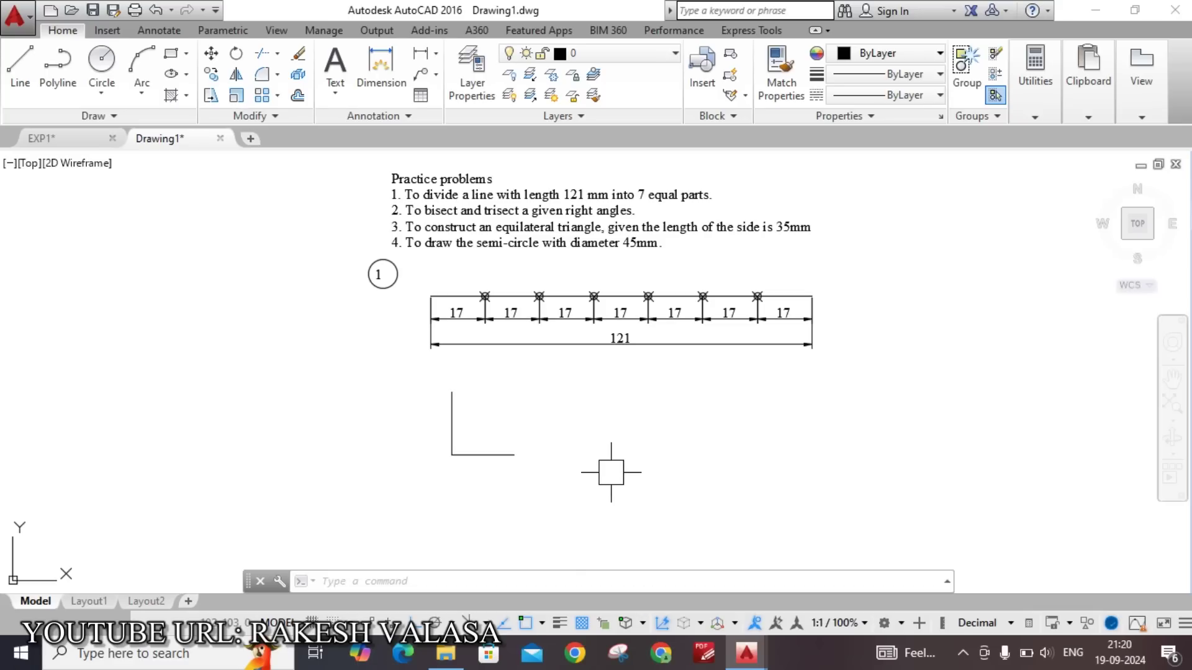
{"action": "type", "text": "a"}
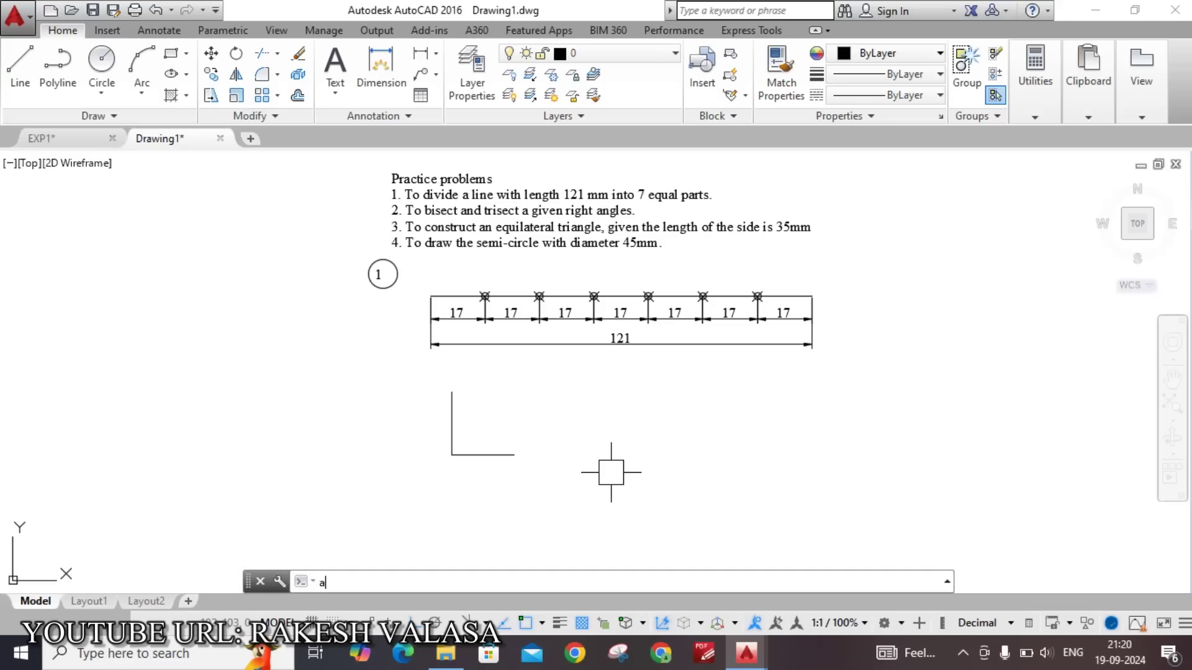
{"action": "key", "text": "Return"}
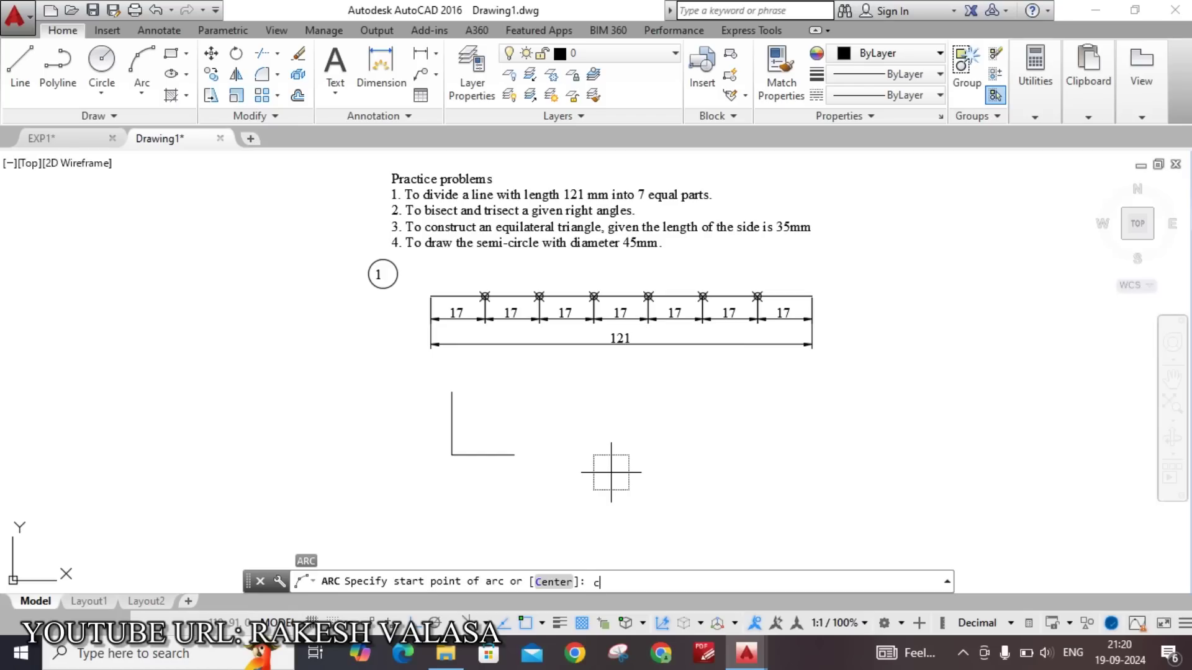
{"action": "type", "text": "c"}
{"action": "key", "text": "Return"}
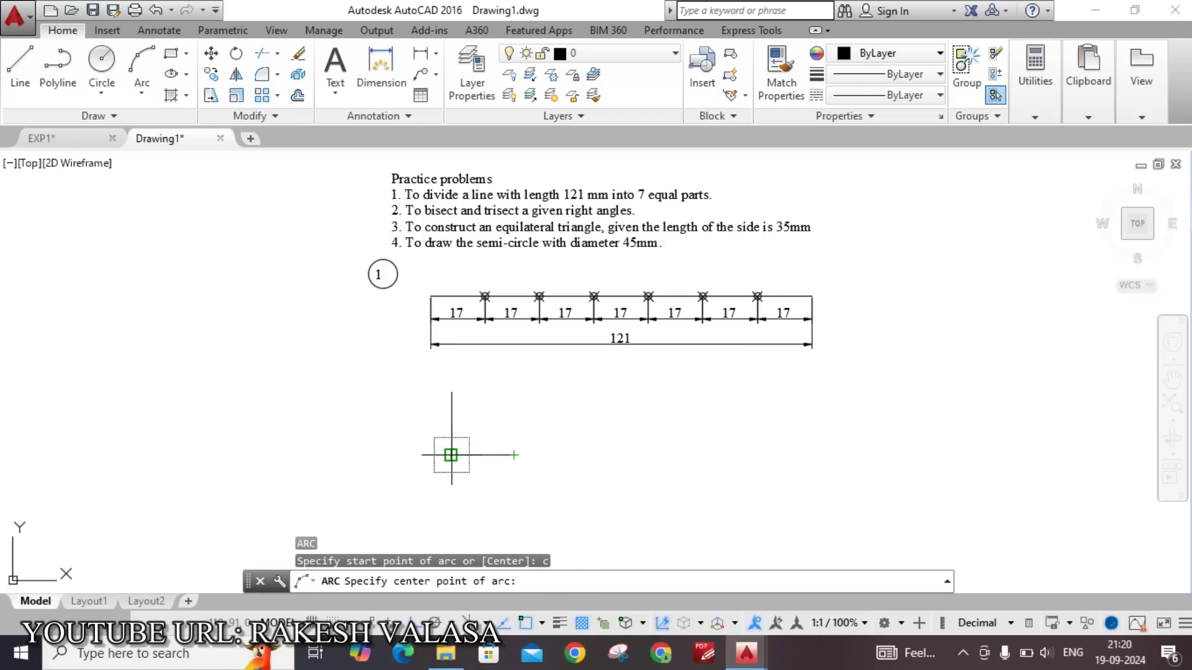
{"action": "left_click", "coordinate": [452, 455]}
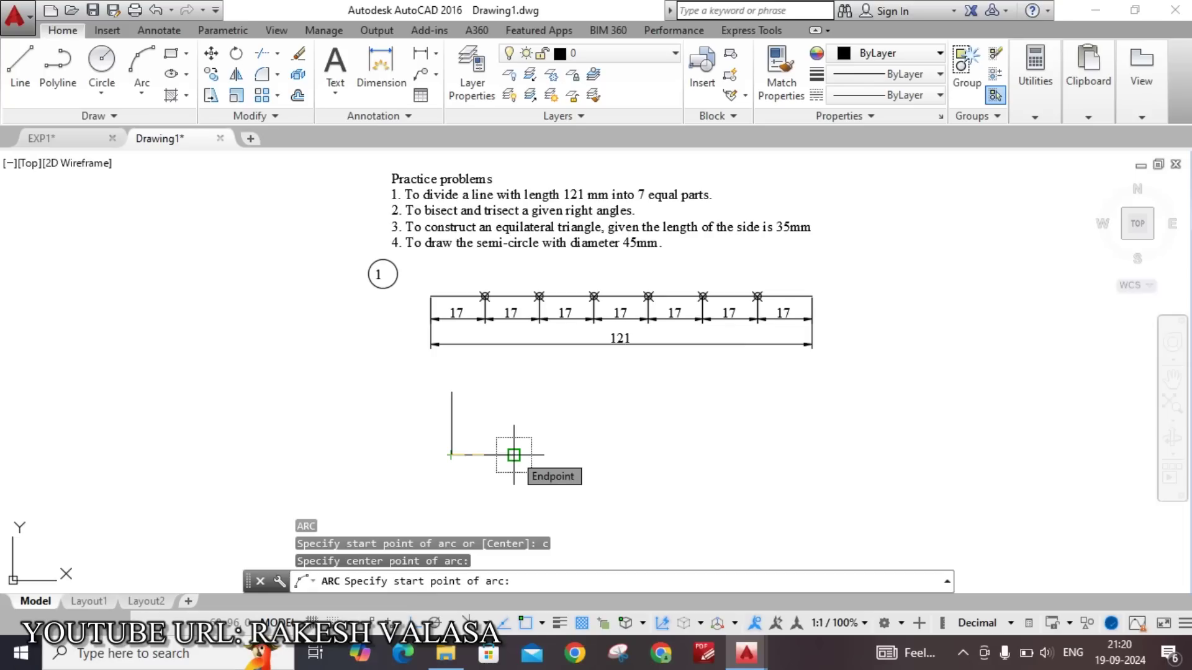
{"action": "left_click", "coordinate": [513, 455]}
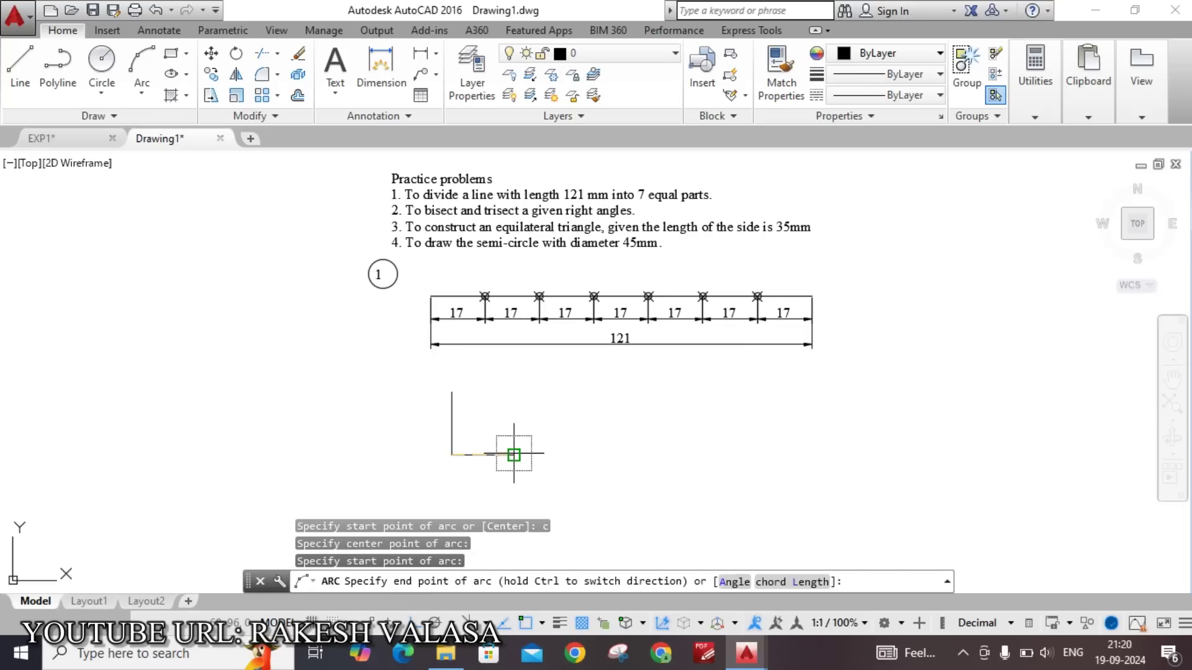
{"action": "left_click", "coordinate": [451, 392]}
{"action": "key", "text": "Escape"}
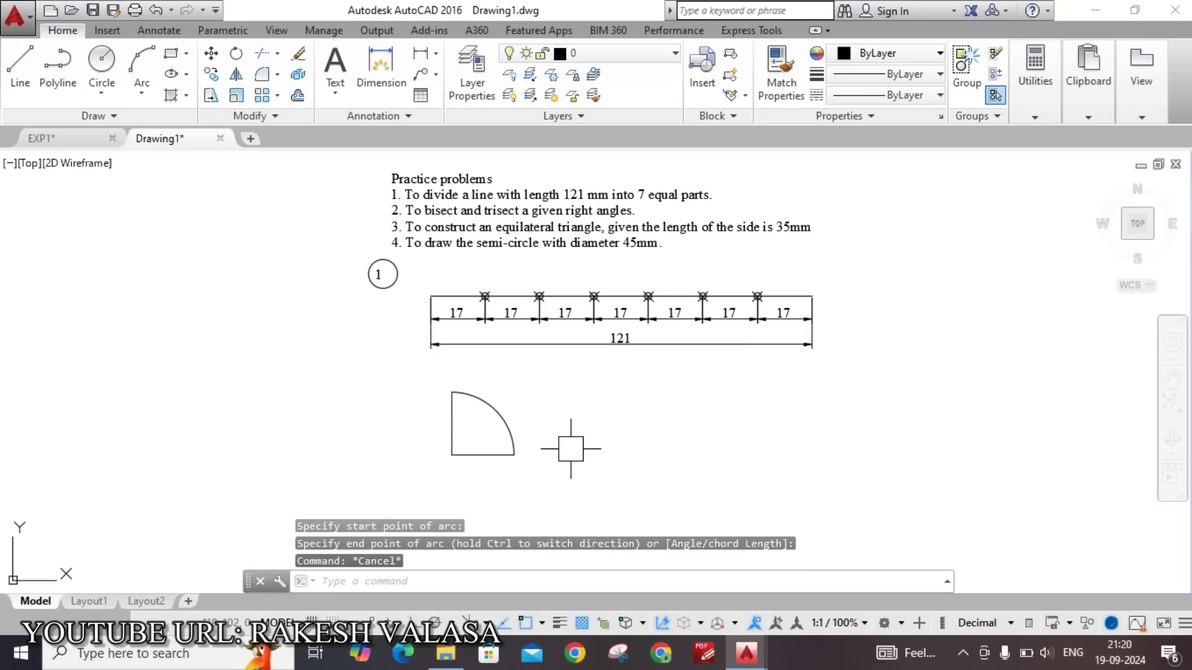
Step: Copy the right angle with its arc from the corner point to a spot level with it on the right, leaving a gap between them
{"action": "type", "text": "co"}
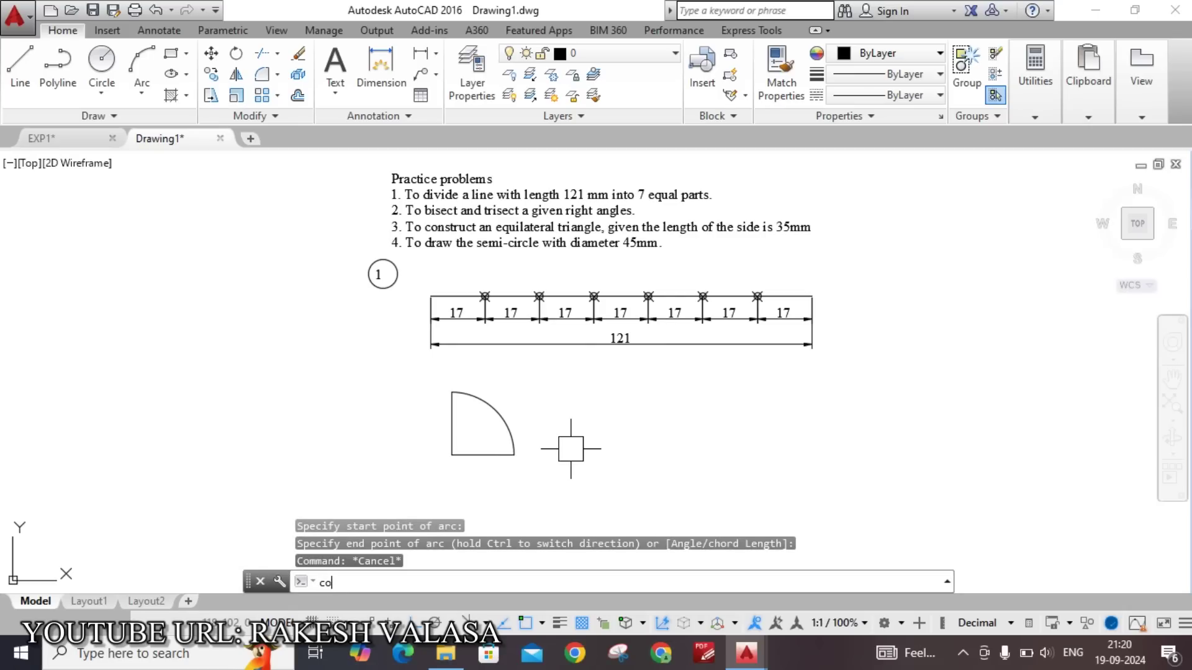
{"action": "key", "text": "Return"}
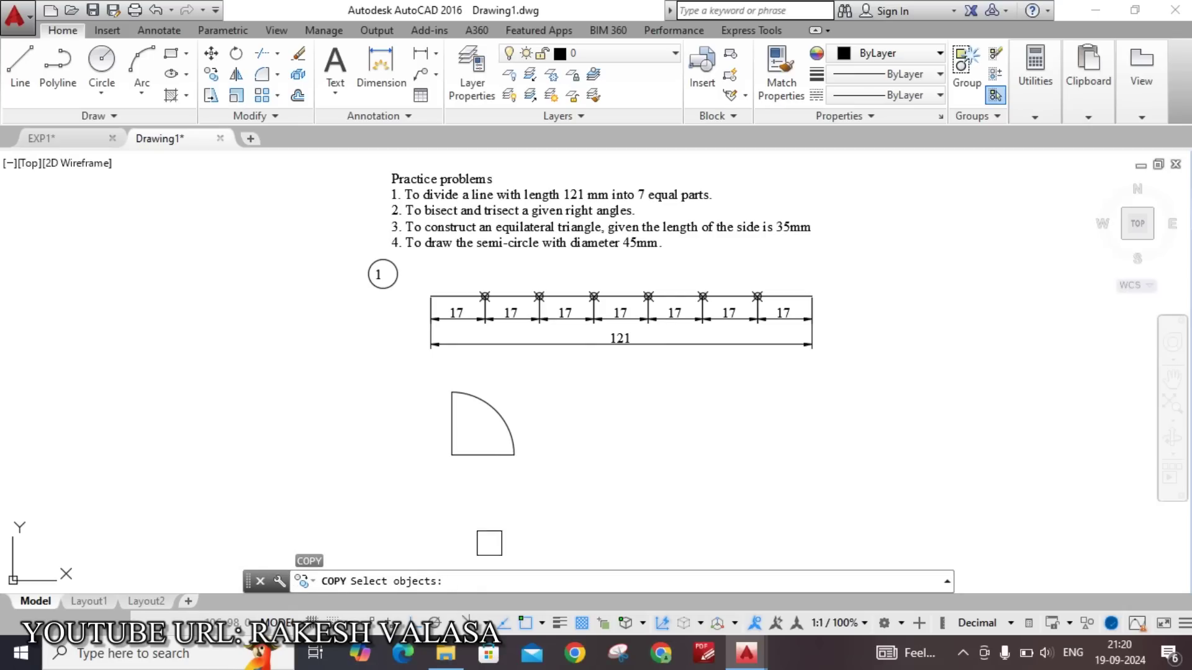
{"action": "left_click", "coordinate": [544, 502]}
{"action": "left_click", "coordinate": [445, 390]}
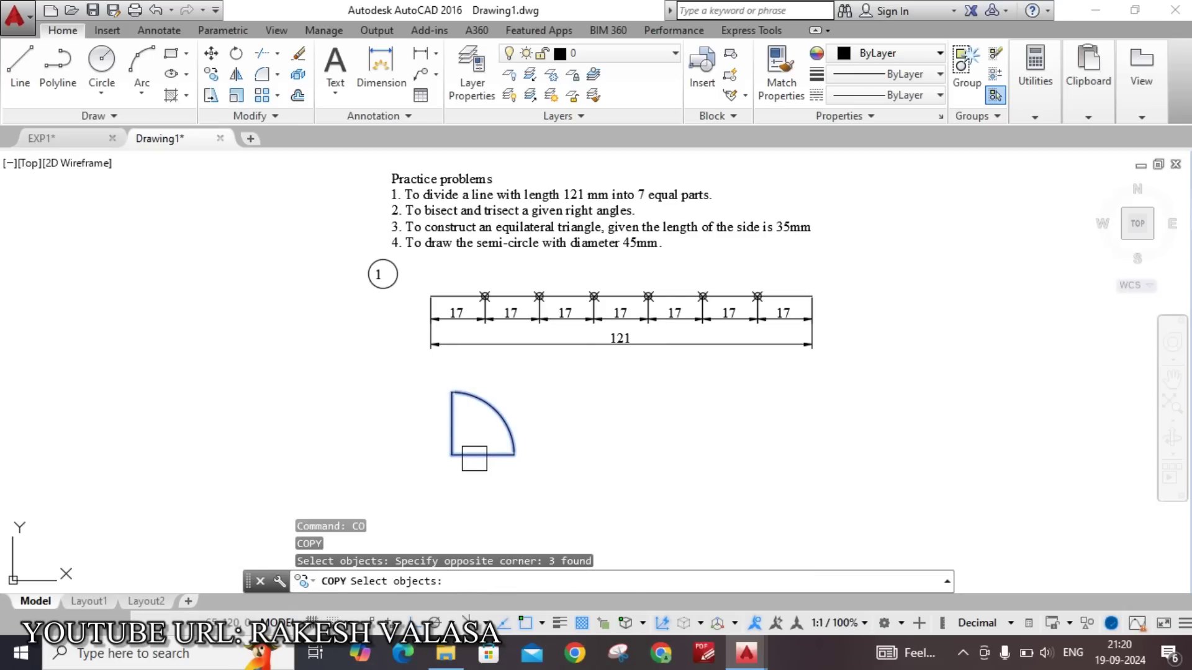
{"action": "key", "text": "Return"}
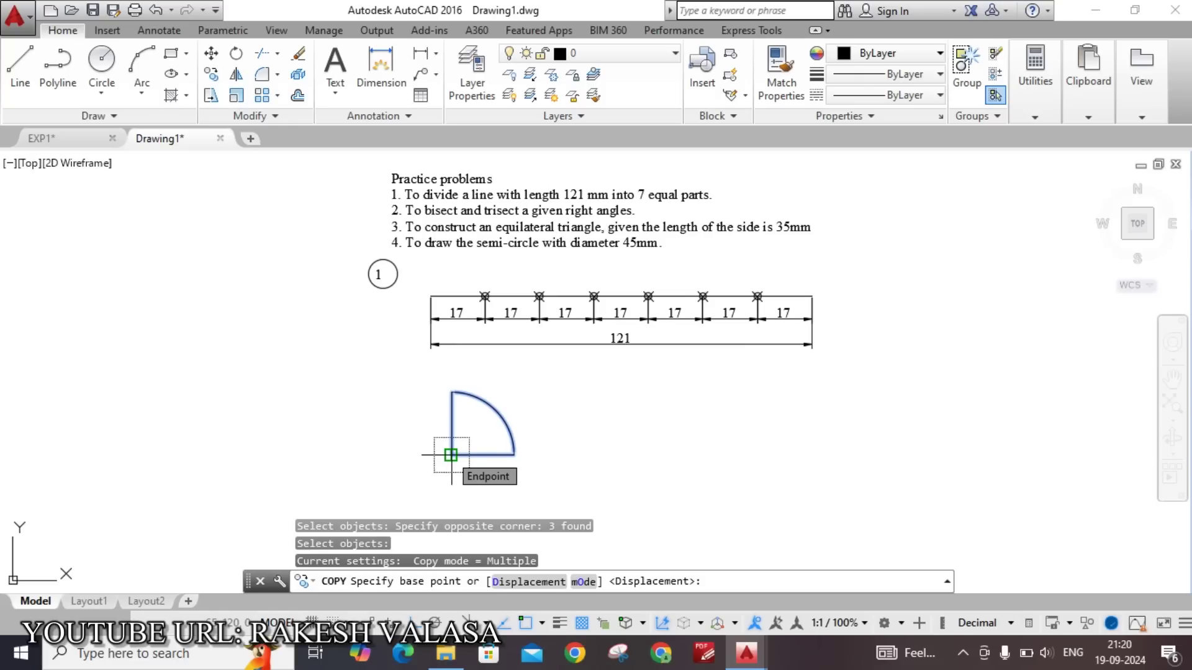
{"action": "left_click", "coordinate": [451, 455]}
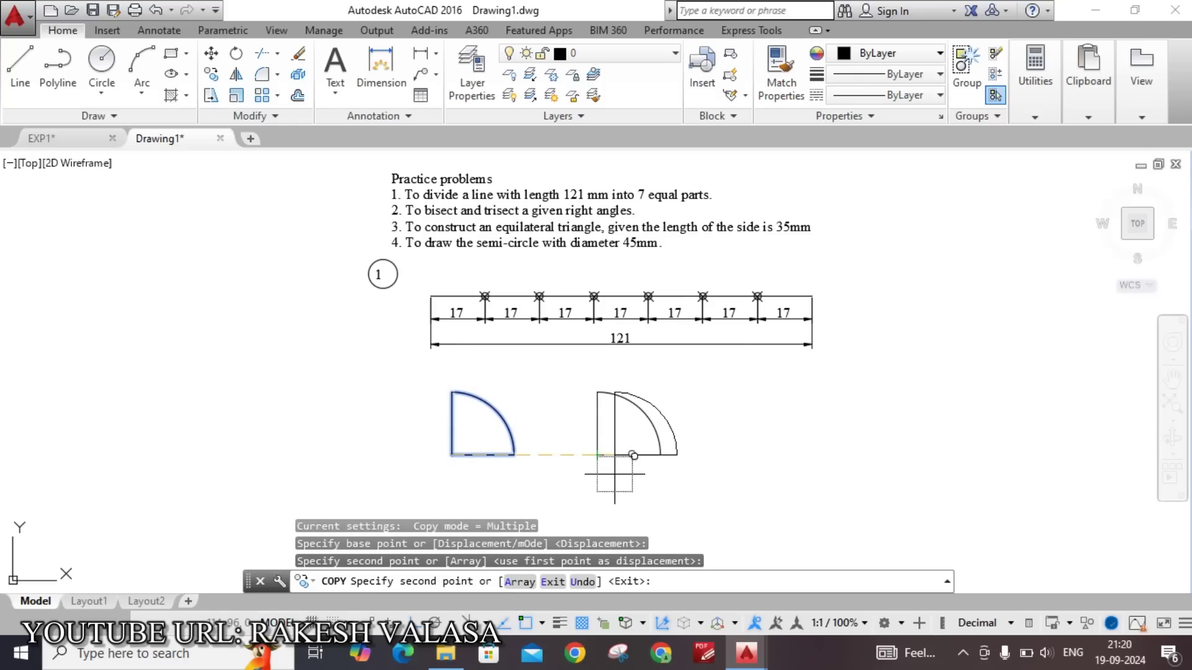
{"action": "key", "text": "Escape"}
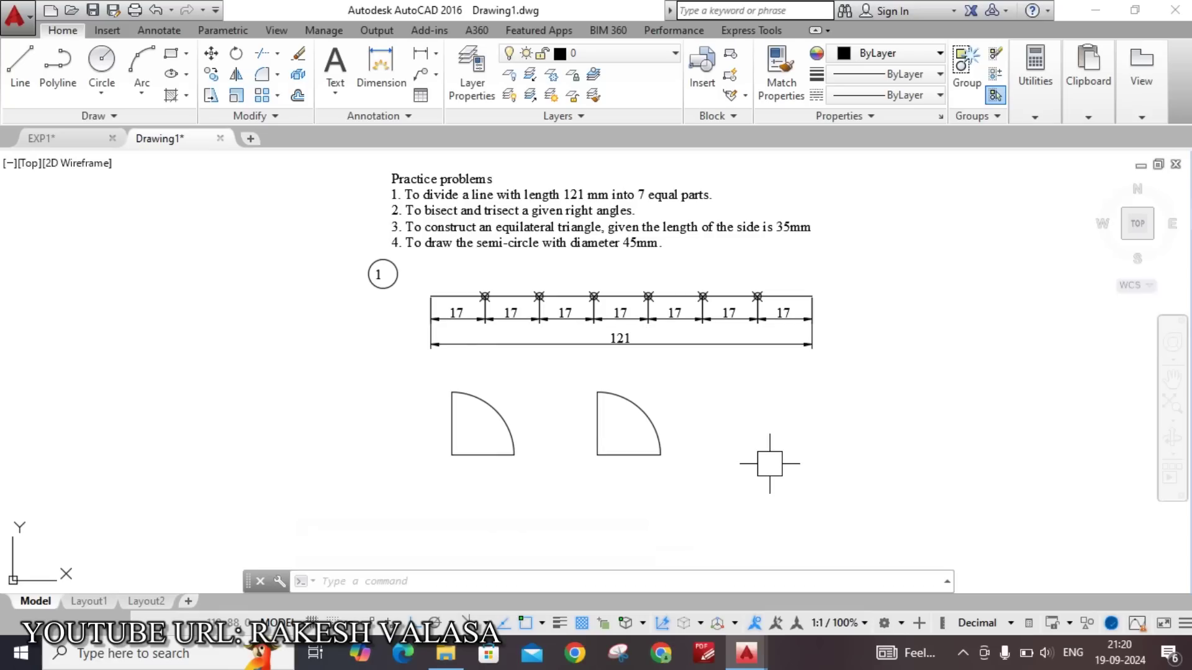
Step: Divide the arc of the left right-angle figure into 2 equal segments
{"action": "type", "text": "div"}
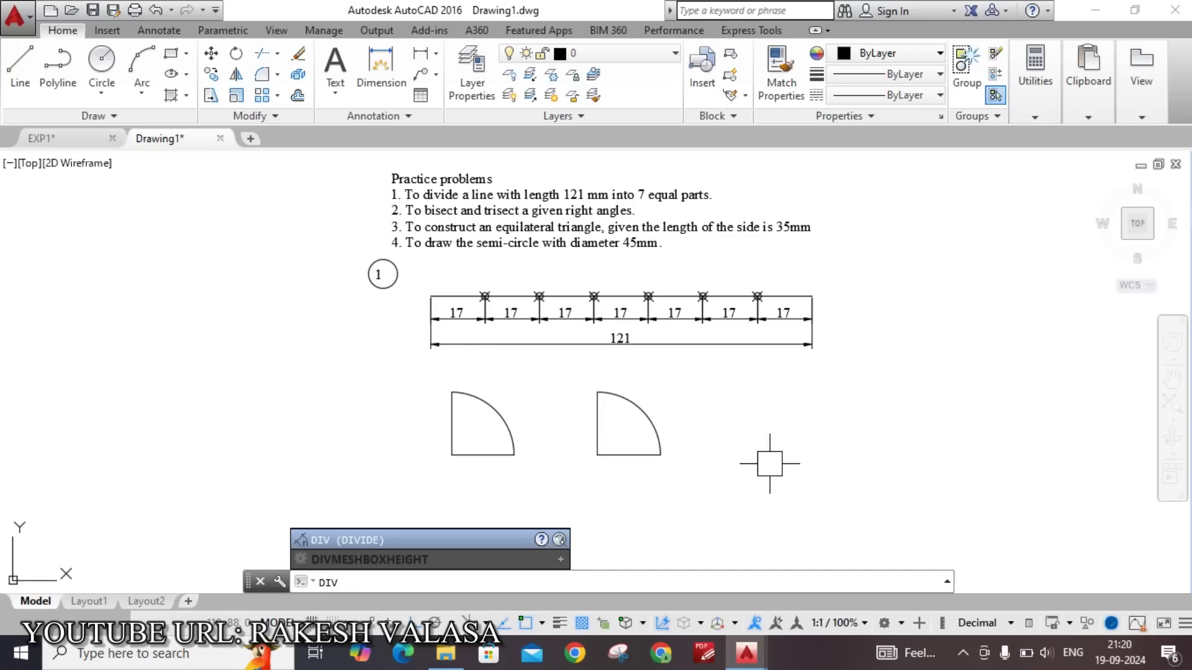
{"action": "key", "text": "Return"}
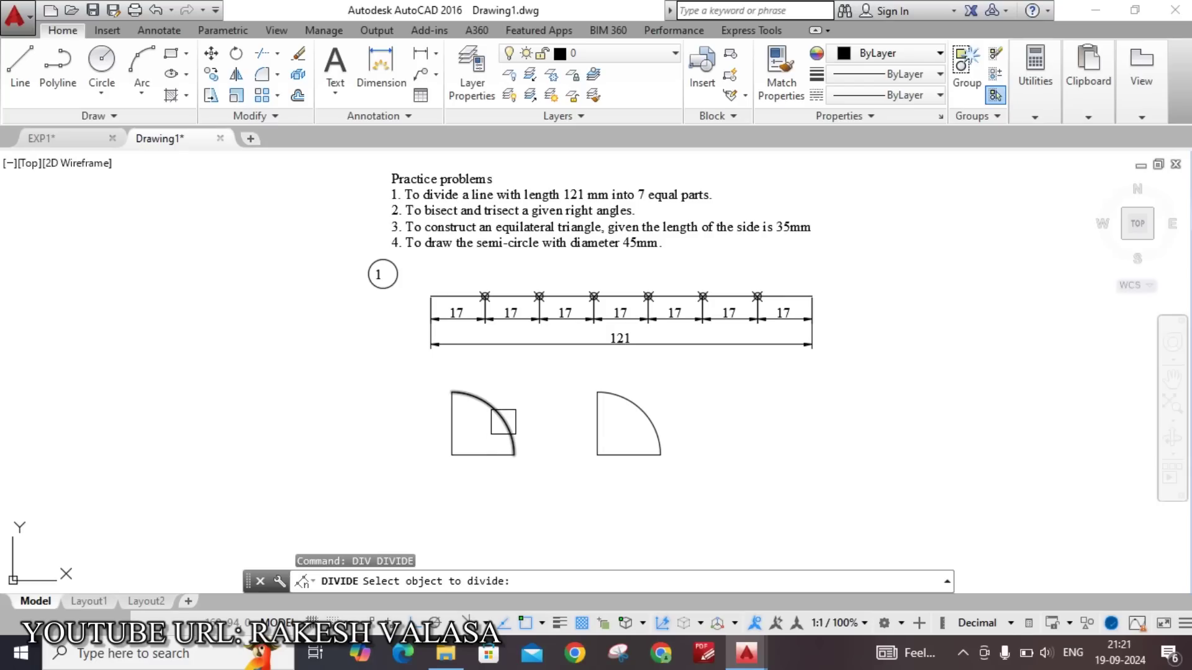
{"action": "left_click", "coordinate": [503, 422]}
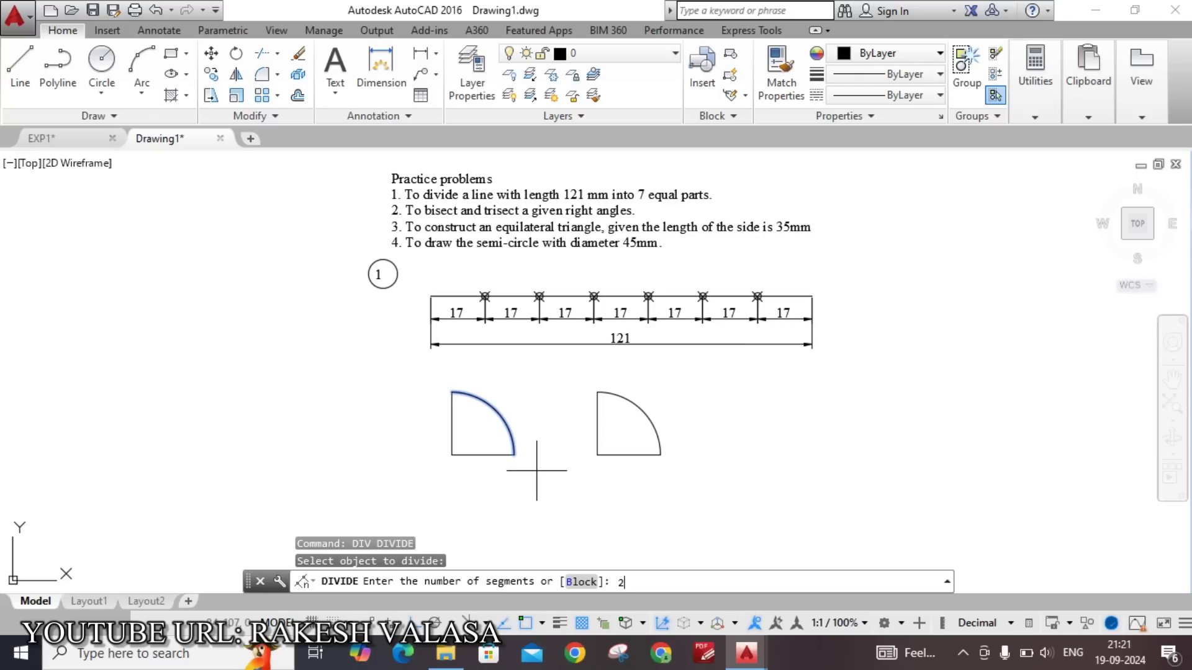
{"action": "type", "text": "2"}
{"action": "key", "text": "Return"}
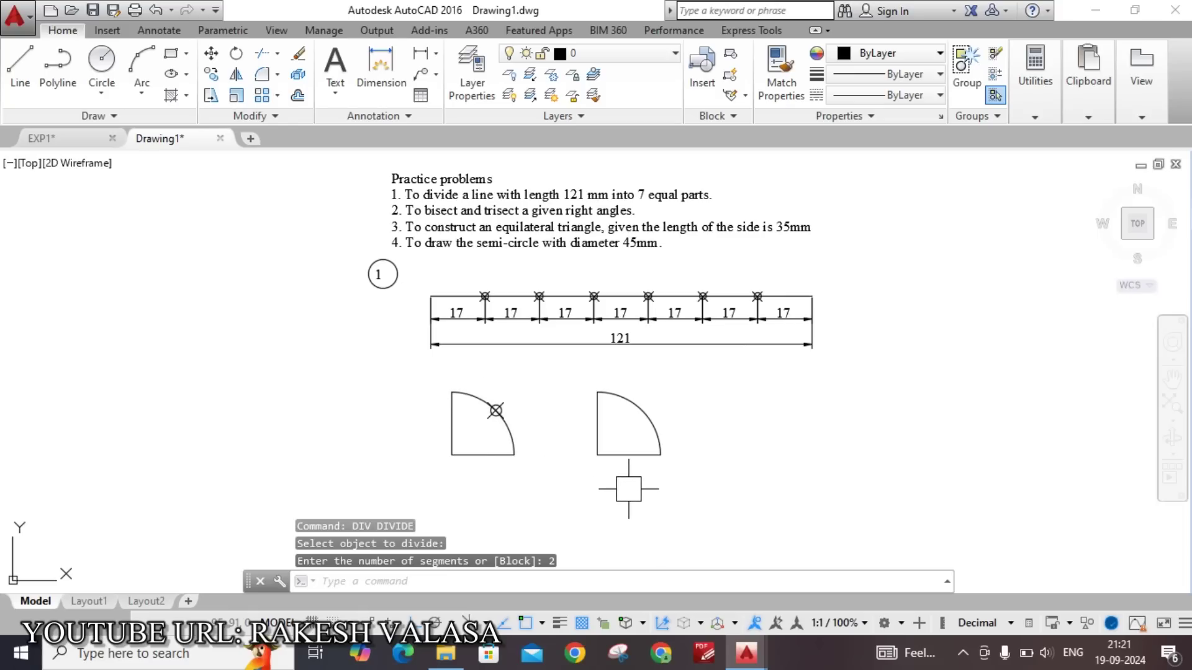
Step: Draw the bisector line from the division point on the left arc to the corner of its right angle
{"action": "type", "text": "1"}
{"action": "key", "text": "Return"}
{"action": "scroll", "coordinate": [497, 400], "scroll_direction": "up", "scroll_amount": 4}
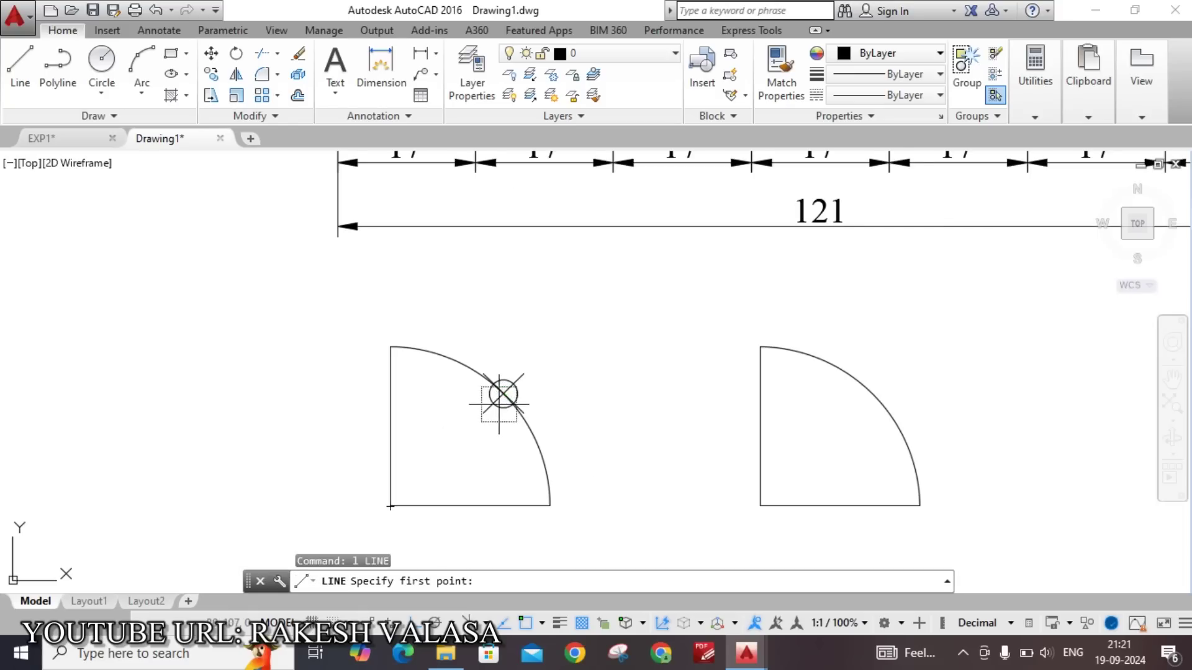
{"action": "left_click", "coordinate": [503, 393]}
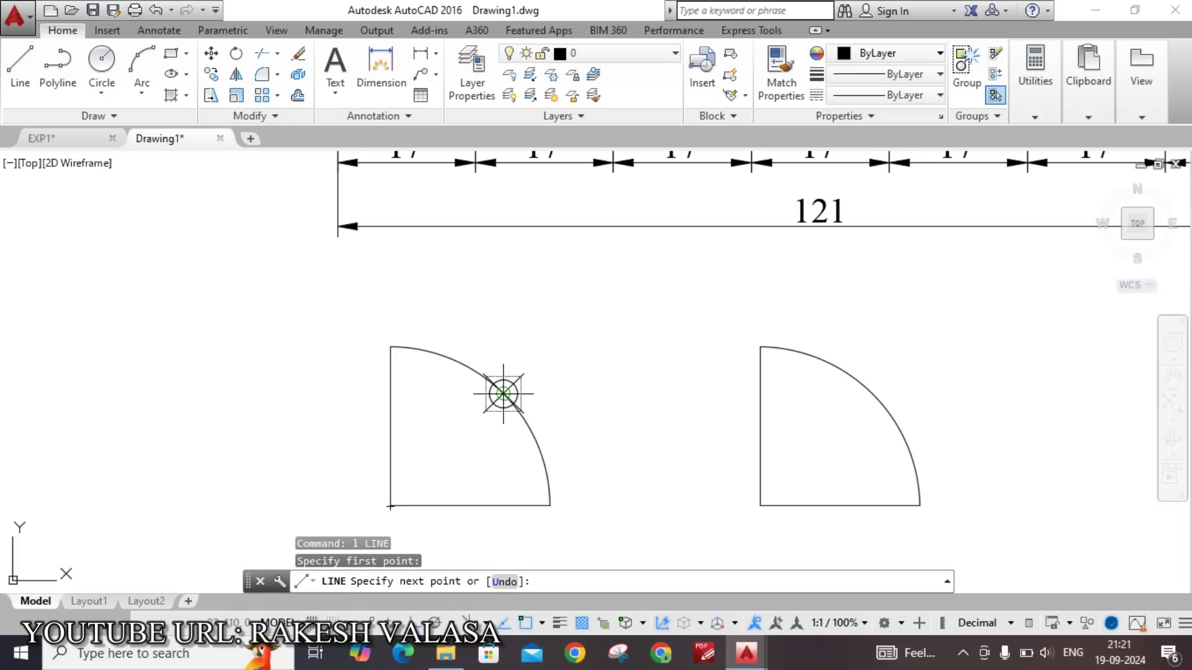
{"action": "left_click", "coordinate": [389, 506]}
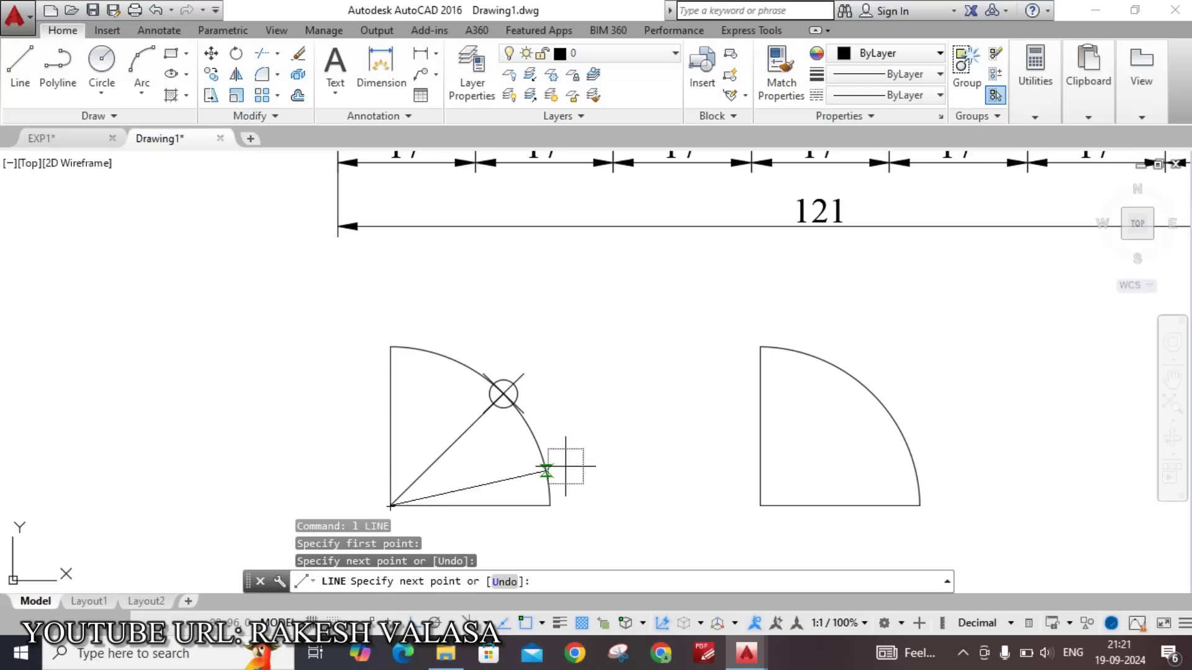
{"action": "key", "text": "Escape"}
Step: Add an angular dimension between the horizontal side and the bisector, placed inside the left arc
{"action": "type", "text": "da"}
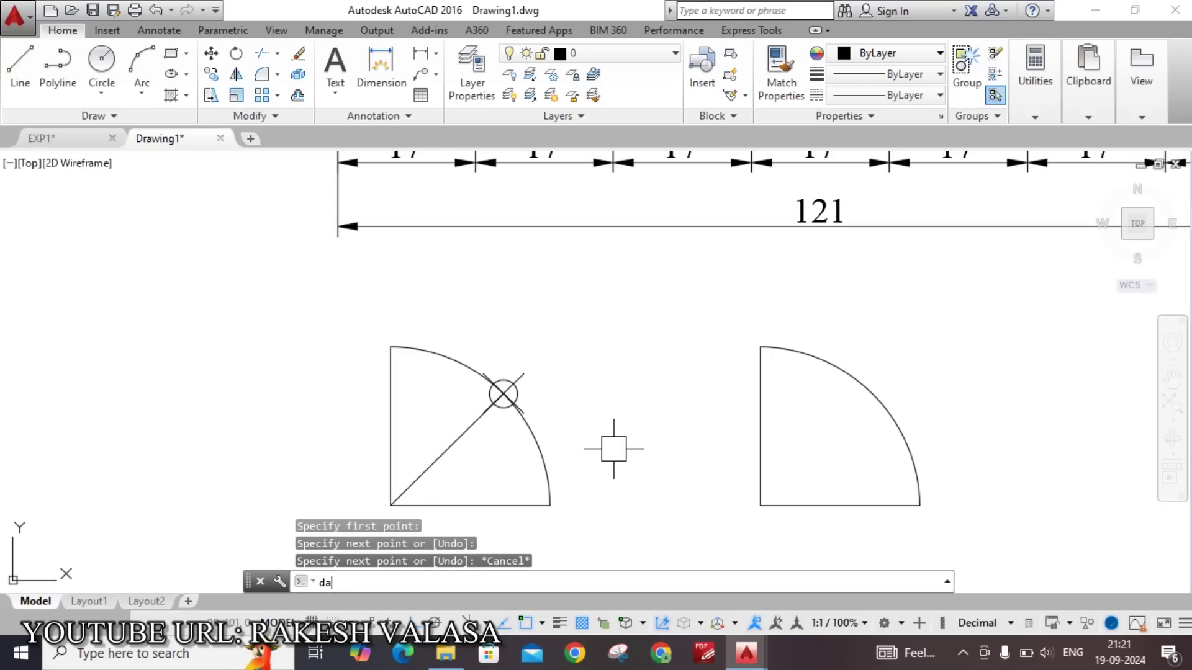
{"action": "type", "text": "n"}
{"action": "key", "text": "Return"}
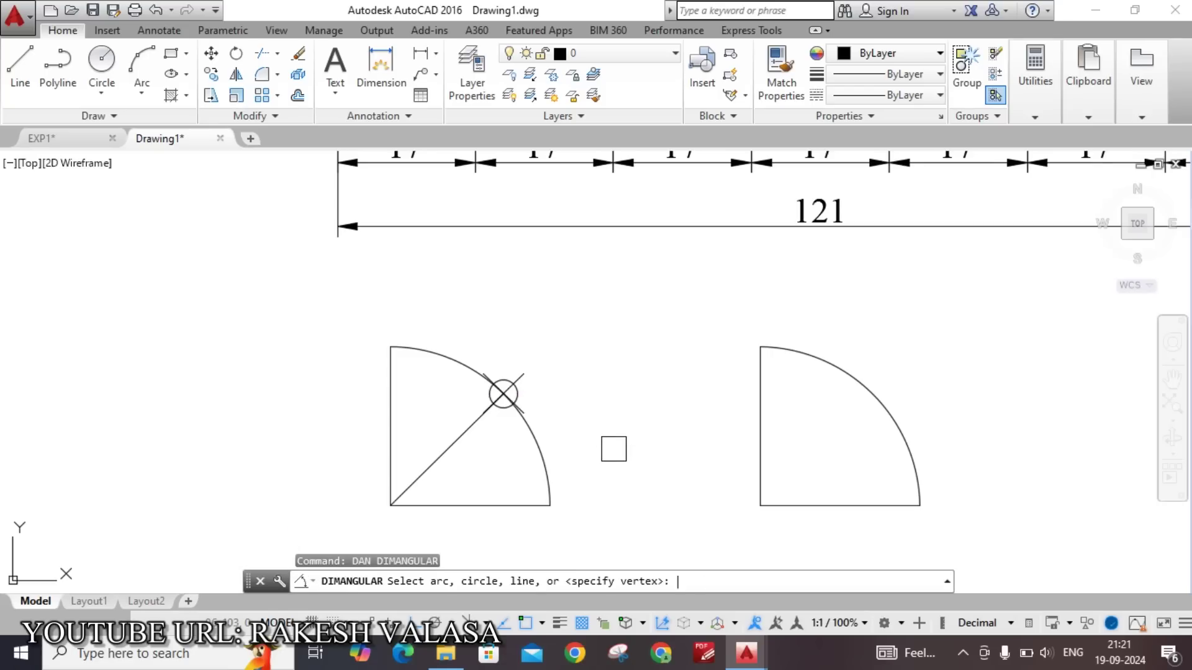
{"action": "left_click", "coordinate": [476, 503]}
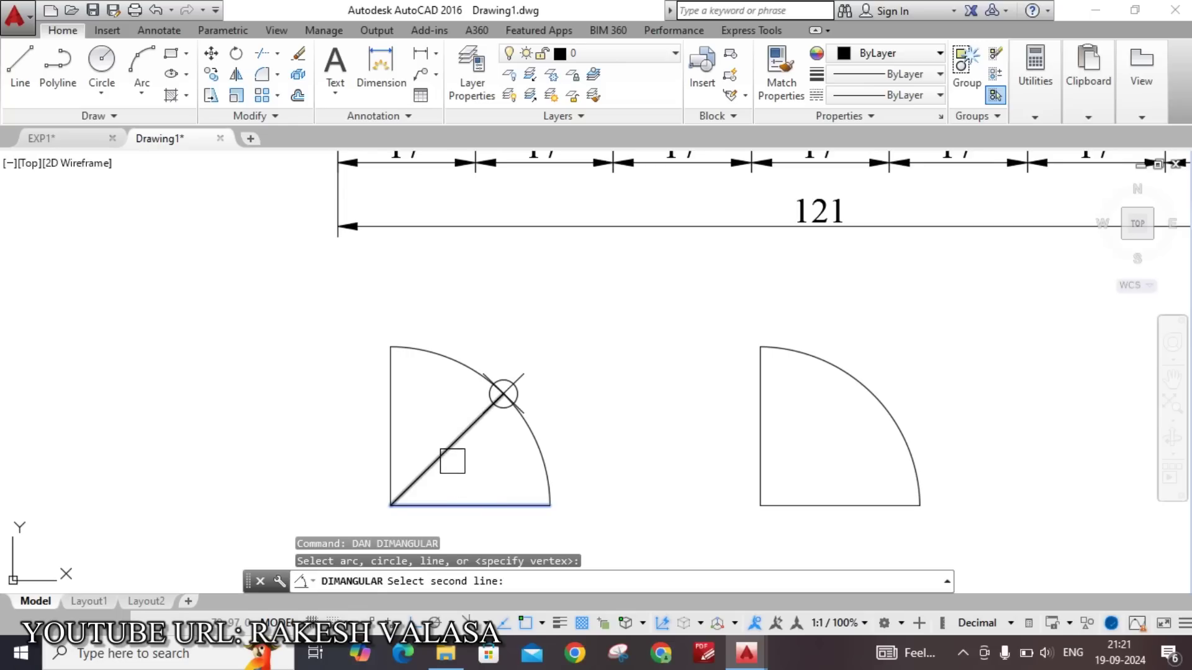
{"action": "left_click", "coordinate": [447, 448]}
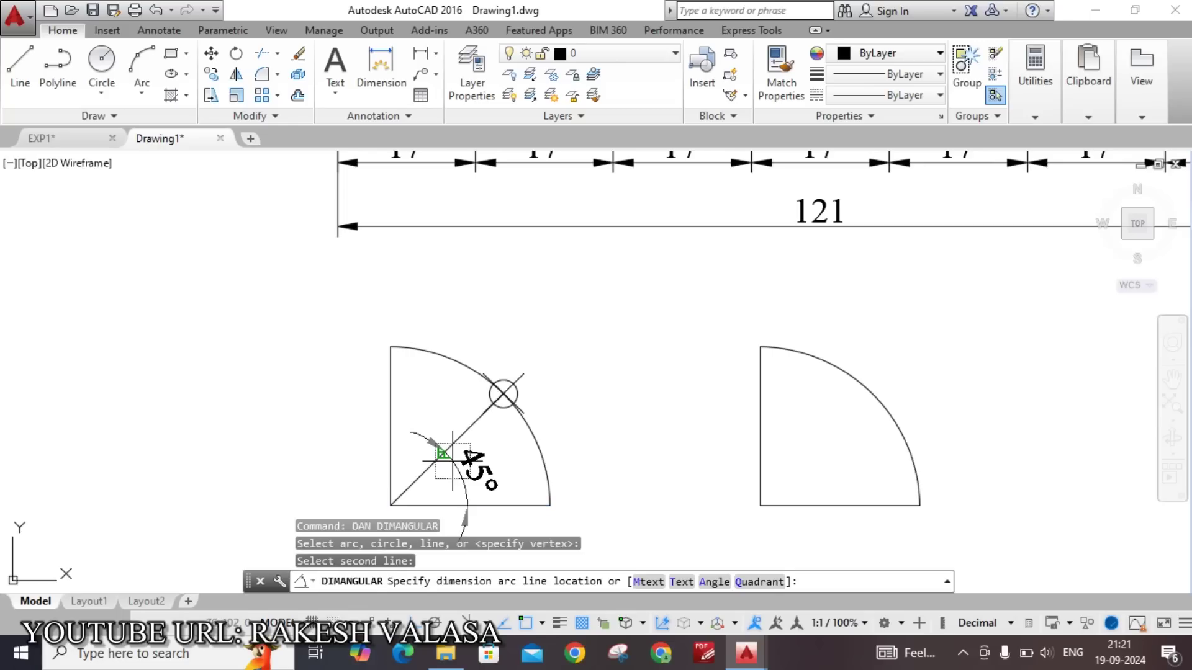
{"action": "left_click", "coordinate": [487, 469]}
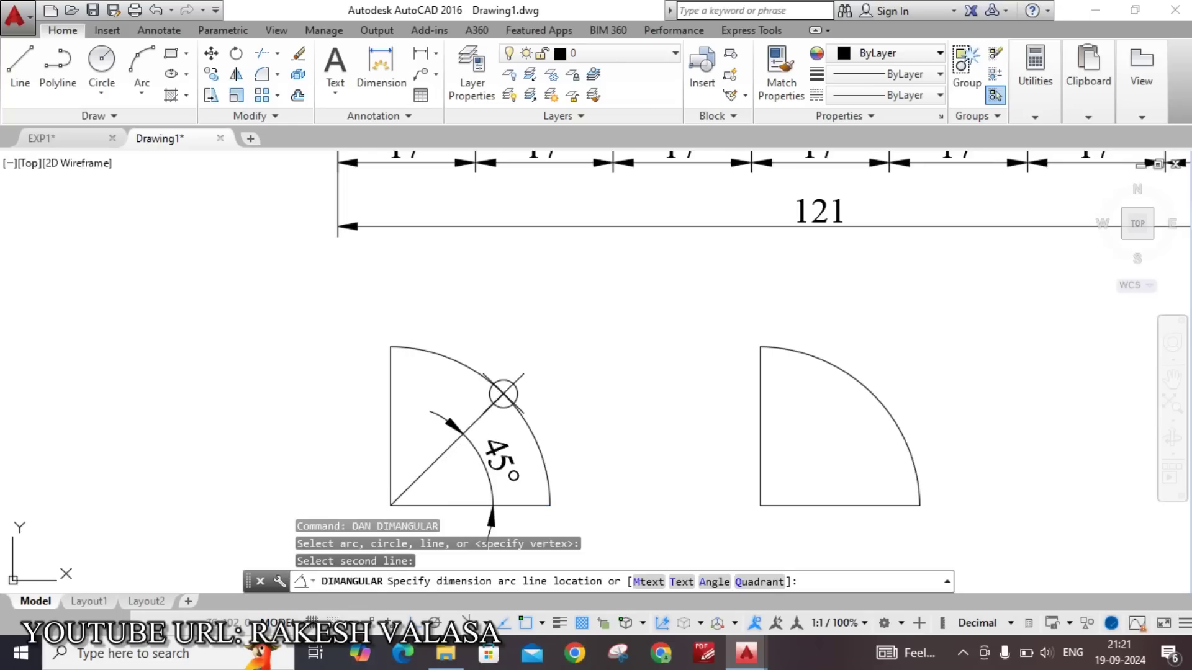
Step: Add an angular dimension between the vertical side and the bisector, aligned with the lower angle's dimension arc
{"action": "key", "text": "Return"}
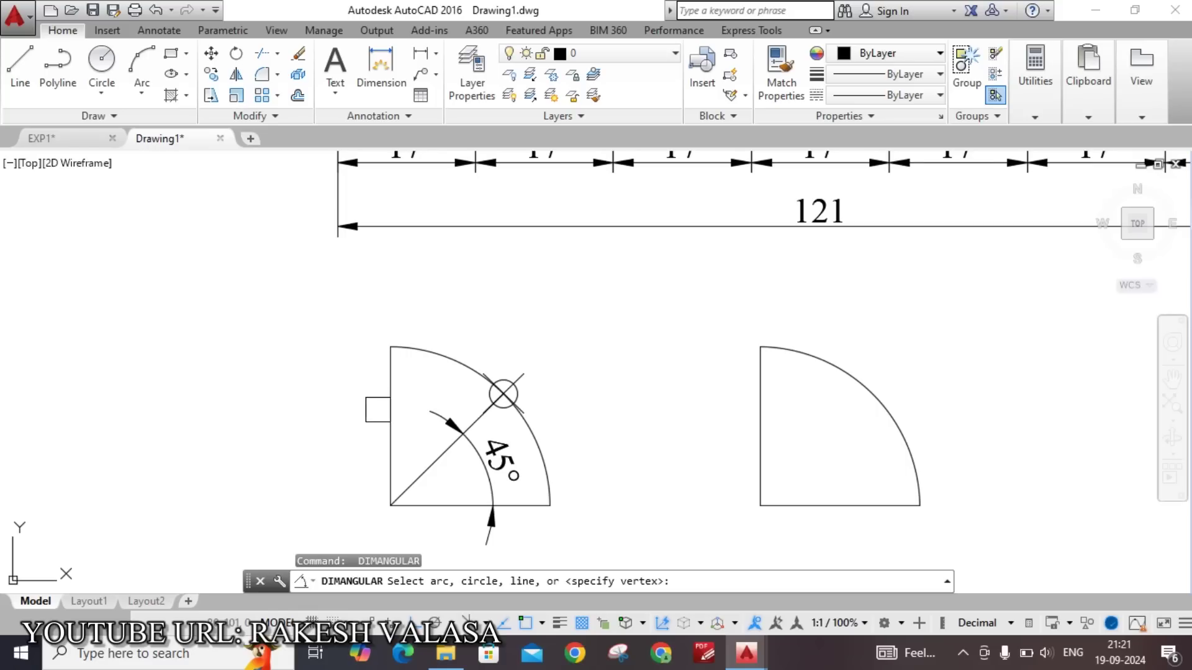
{"action": "left_click", "coordinate": [387, 410]}
{"action": "left_click", "coordinate": [436, 459]}
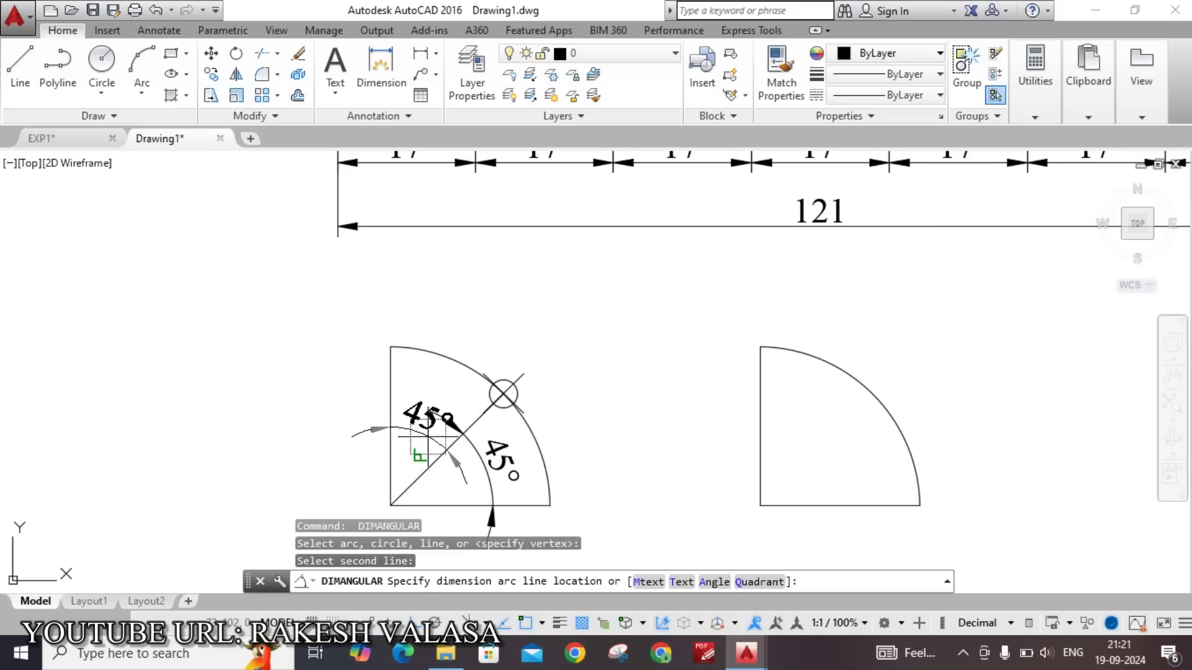
{"action": "left_click", "coordinate": [462, 435]}
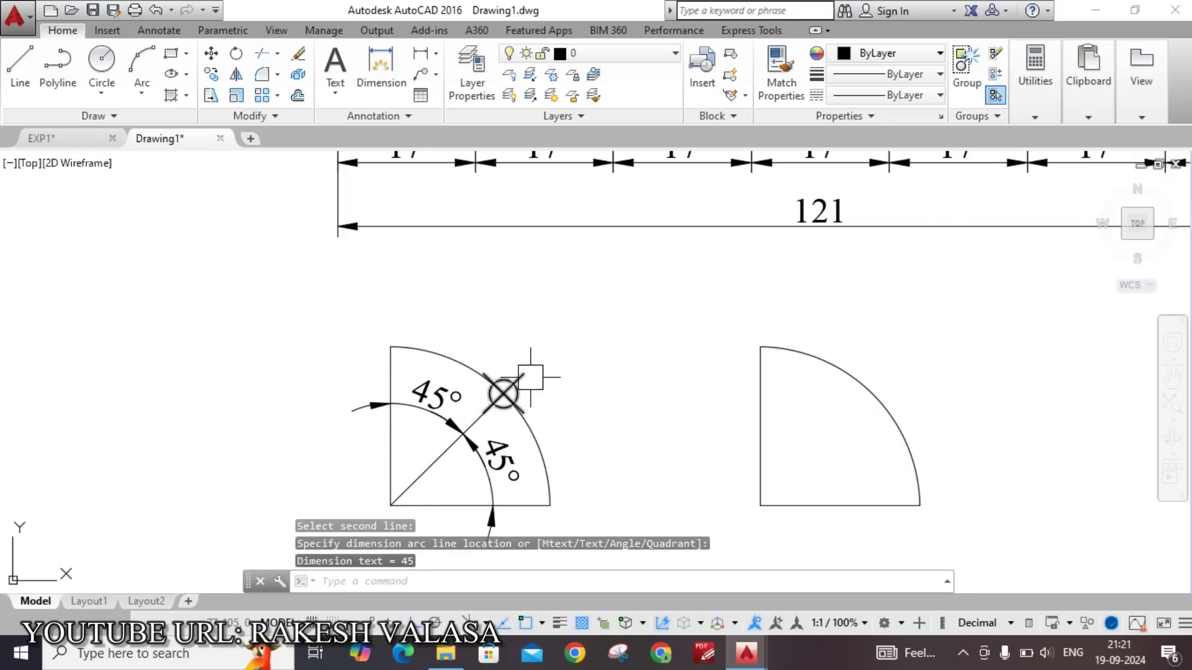
Step: Divide the arc of the copied right-angle figure into 3 equal segments
{"action": "scroll", "coordinate": [600, 422], "scroll_direction": "down", "scroll_amount": 2}
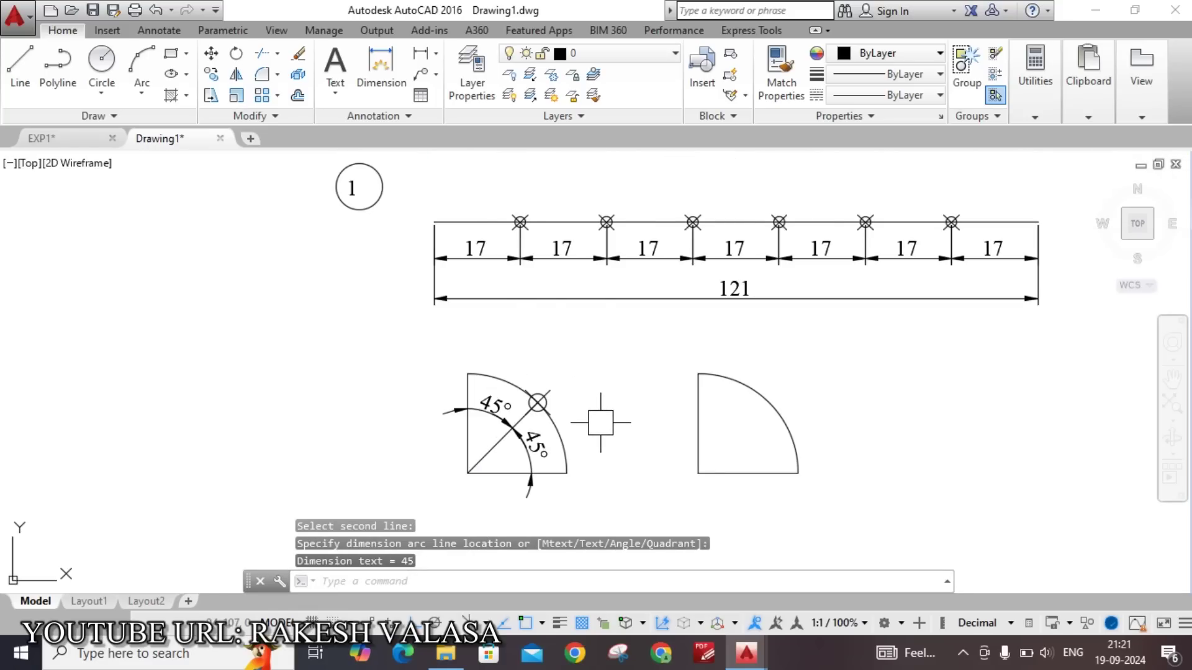
{"action": "scroll", "coordinate": [600, 422], "scroll_direction": "down", "scroll_amount": 2}
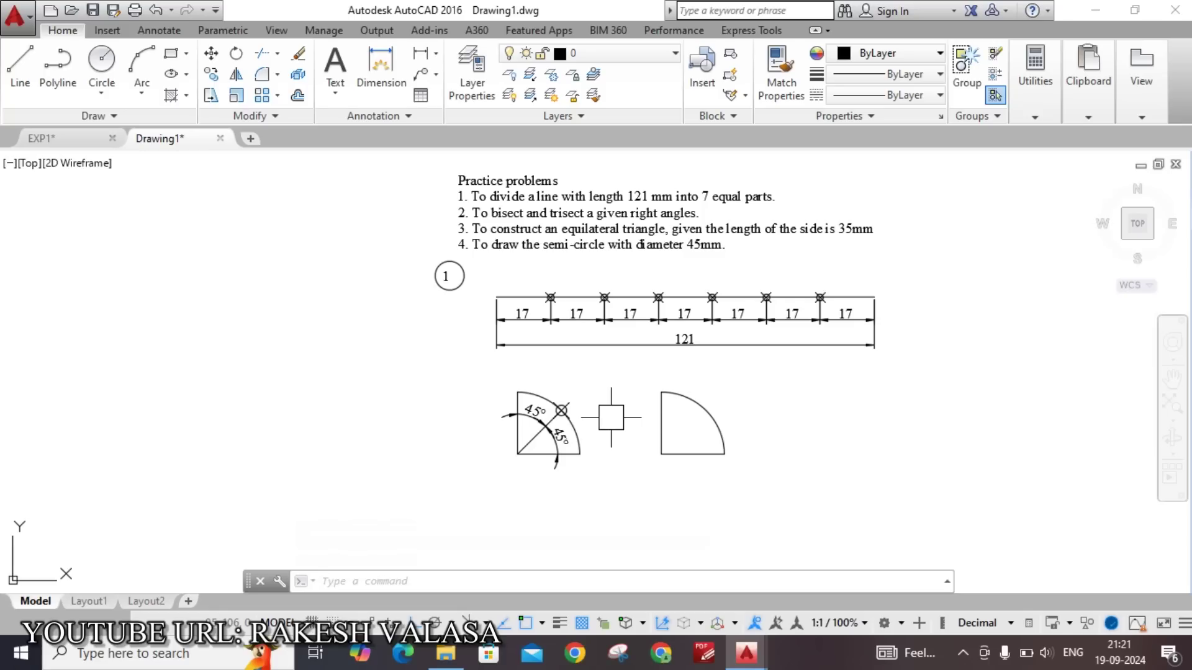
{"action": "scroll", "coordinate": [765, 457], "scroll_direction": "up", "scroll_amount": 2}
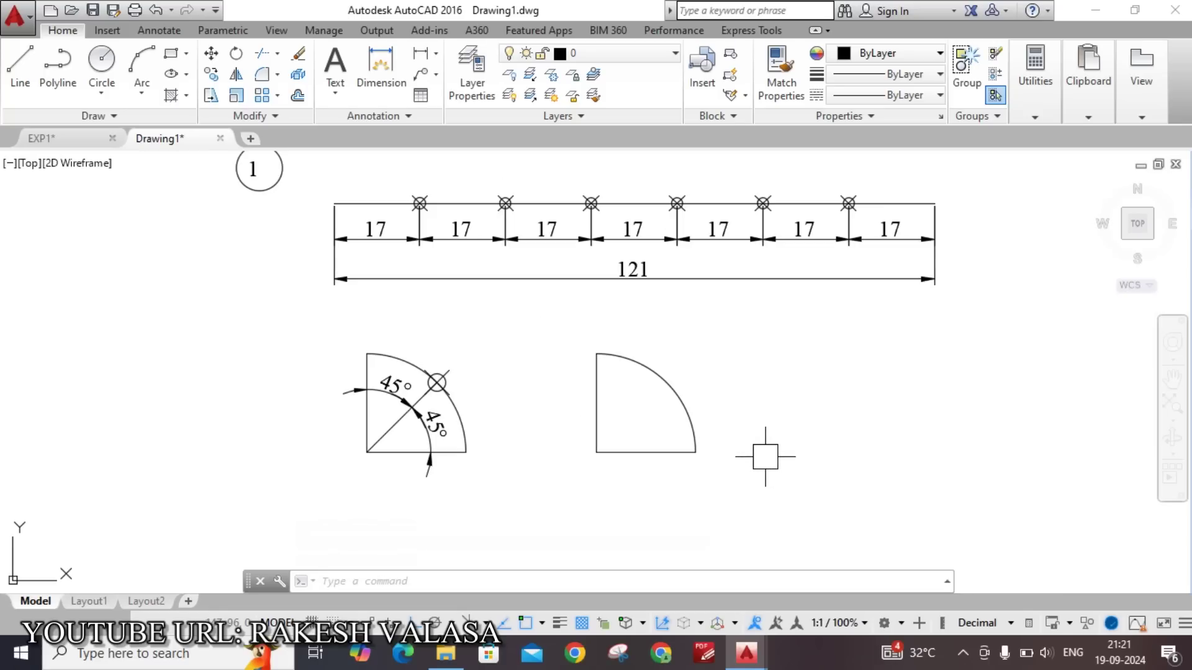
{"action": "type", "text": "div"}
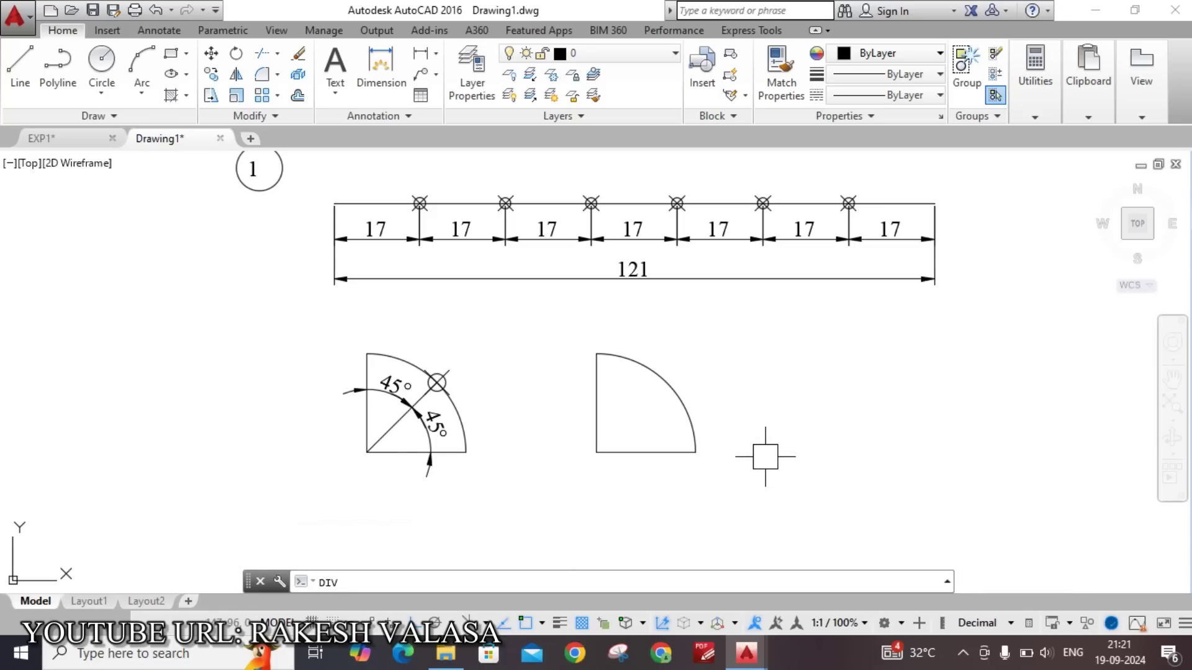
{"action": "key", "text": "Return"}
{"action": "left_click", "coordinate": [671, 389]}
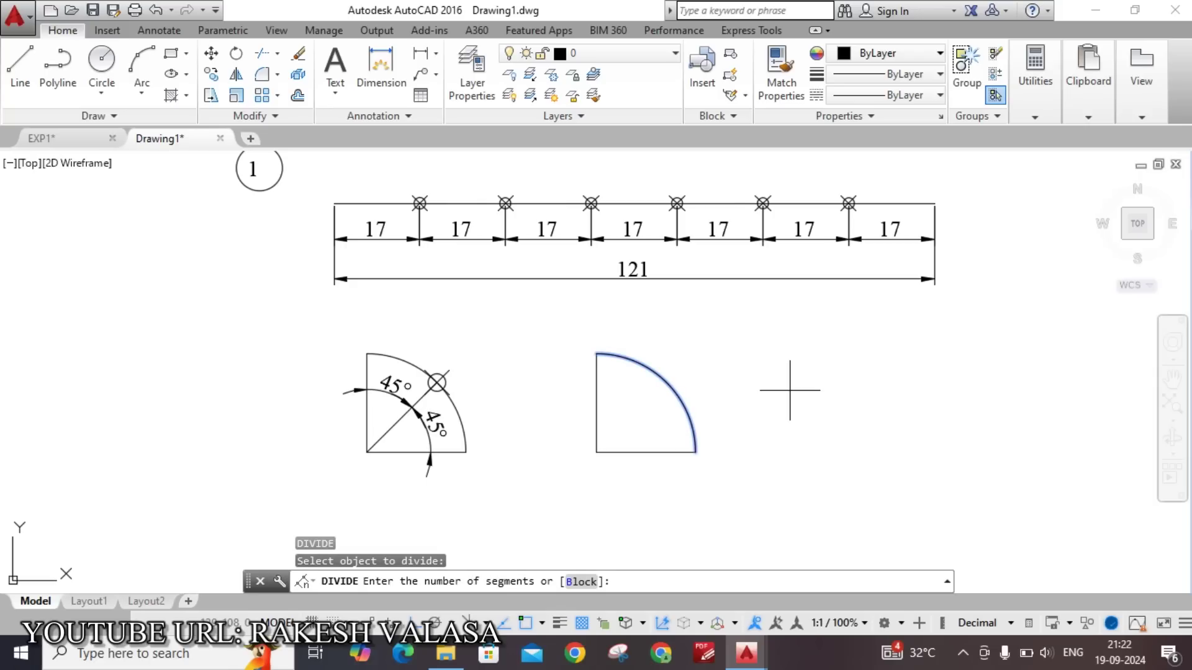
{"action": "key", "text": "Return"}
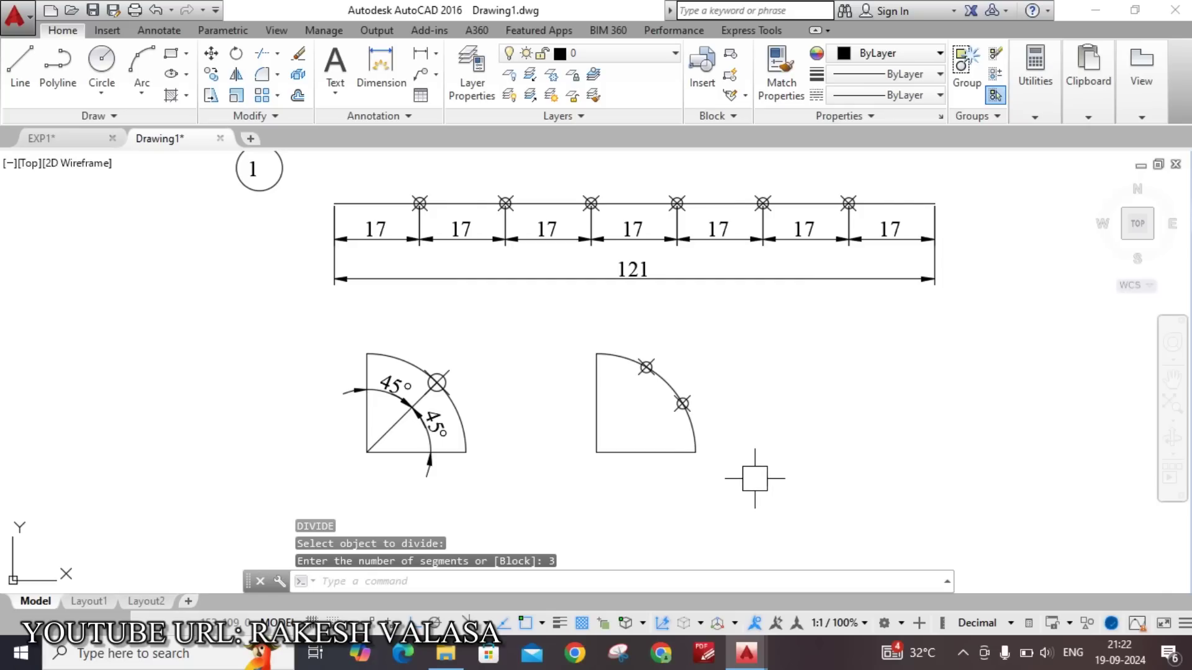
Step: Draw the two trisecting lines joining the division points on the copied figure's arc to the corner of its right angle
{"action": "scroll", "coordinate": [666, 381], "scroll_direction": "up", "scroll_amount": 2}
{"action": "type", "text": "l"}
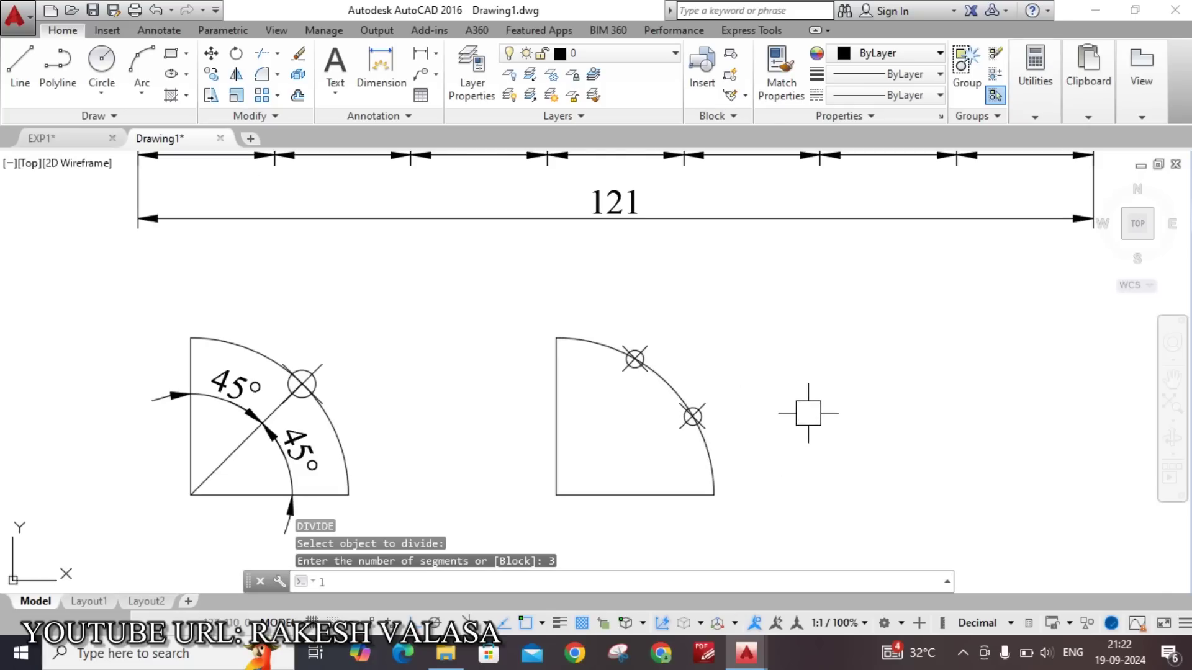
{"action": "key", "text": "Return"}
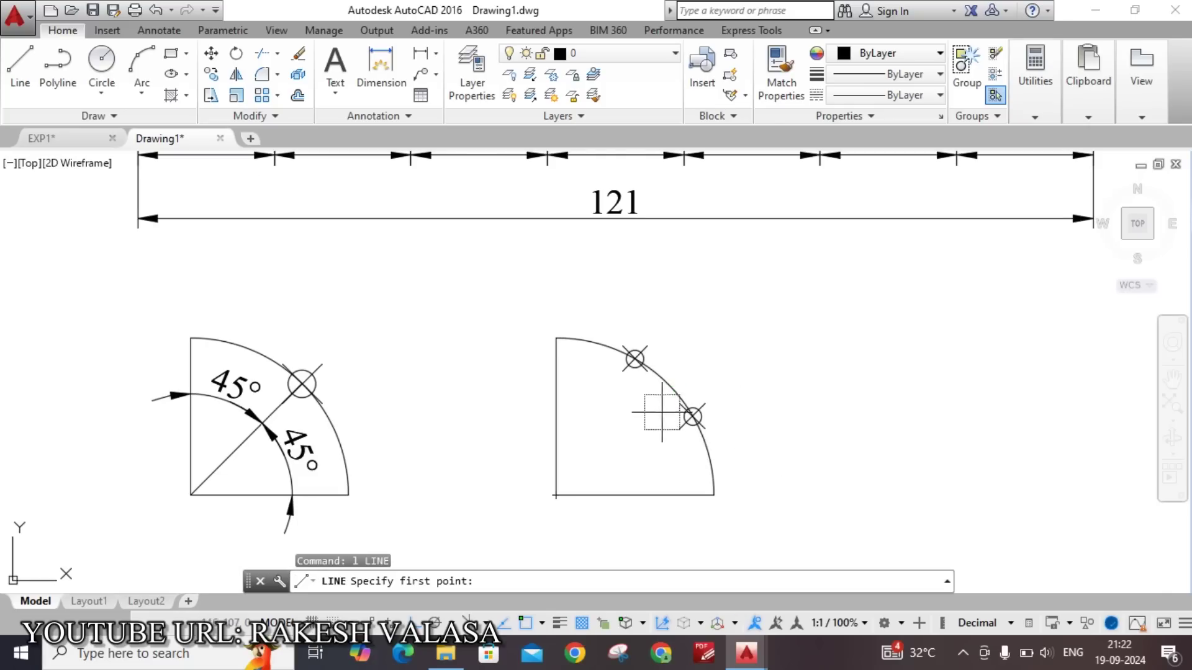
{"action": "scroll", "coordinate": [624, 356], "scroll_direction": "up", "scroll_amount": 3}
{"action": "left_click", "coordinate": [617, 356]}
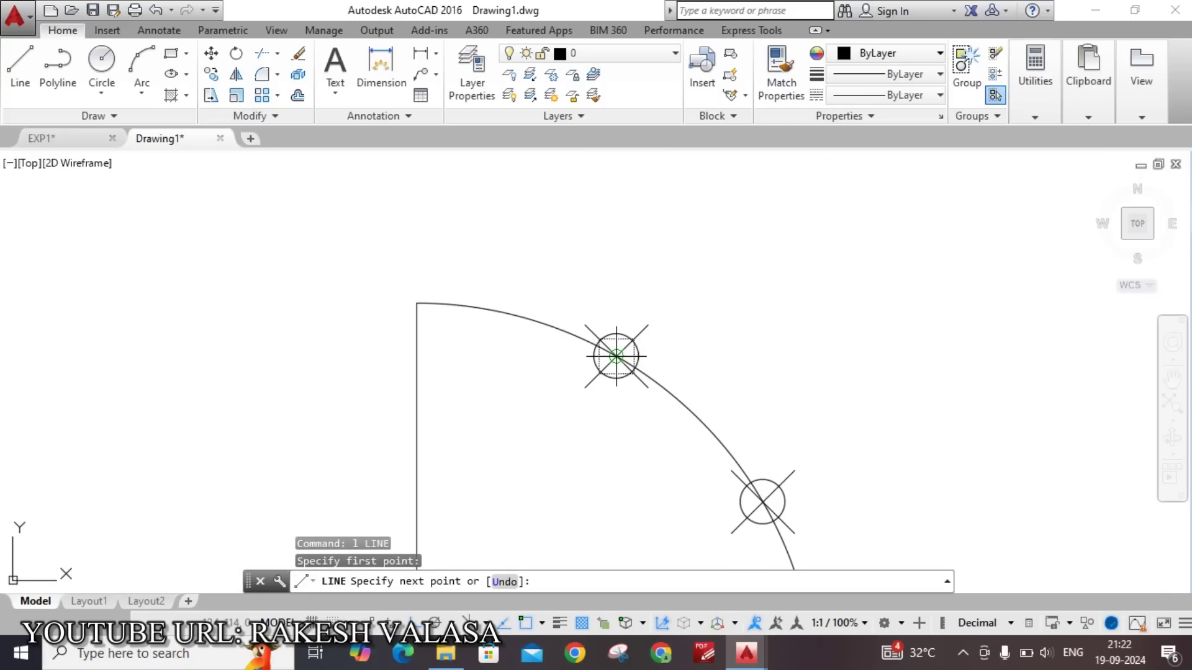
{"action": "scroll", "coordinate": [616, 357], "scroll_direction": "down", "scroll_amount": 5}
{"action": "left_click", "coordinate": [570, 440]}
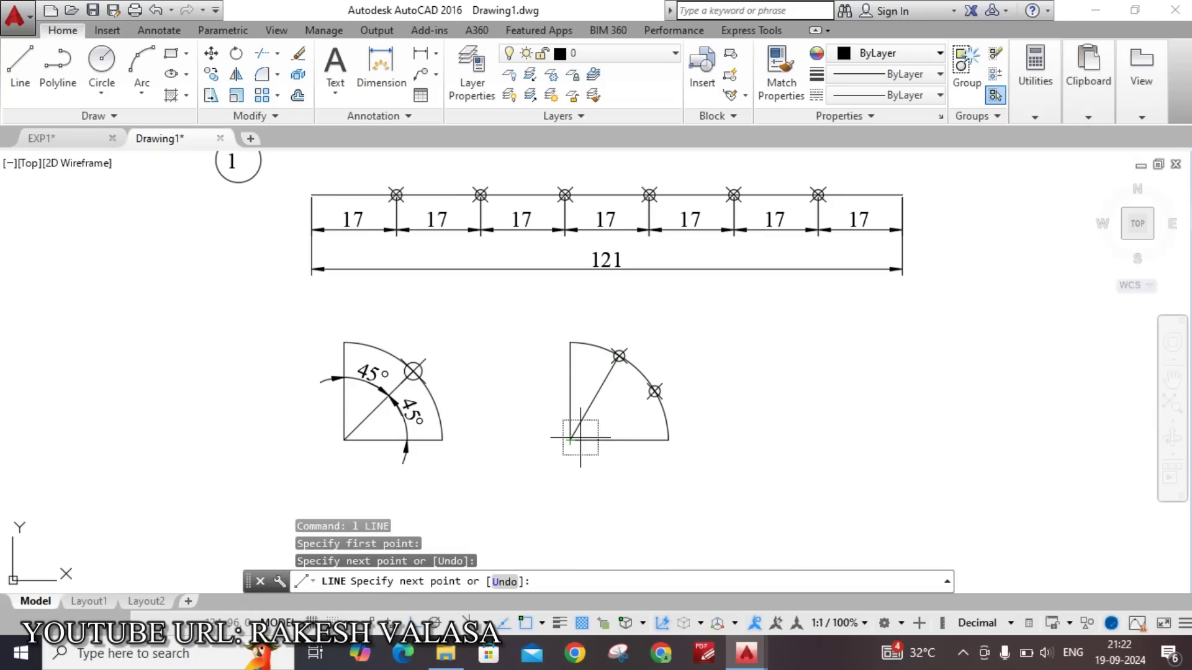
{"action": "scroll", "coordinate": [669, 395], "scroll_direction": "up", "scroll_amount": 4}
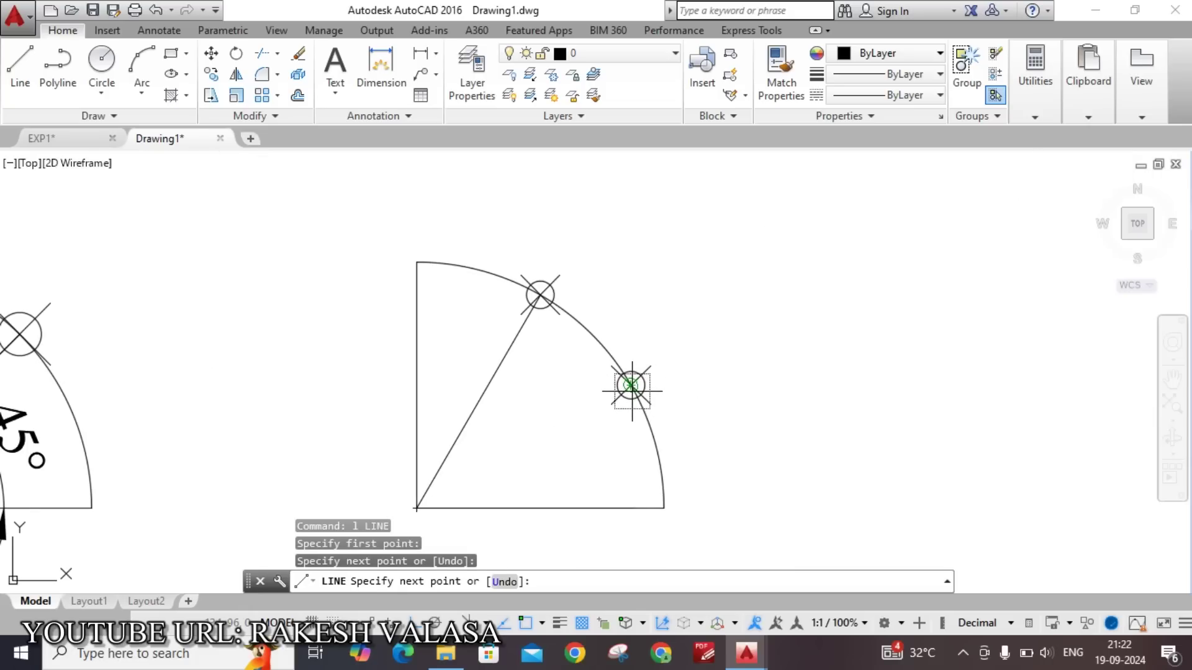
{"action": "left_click", "coordinate": [631, 385]}
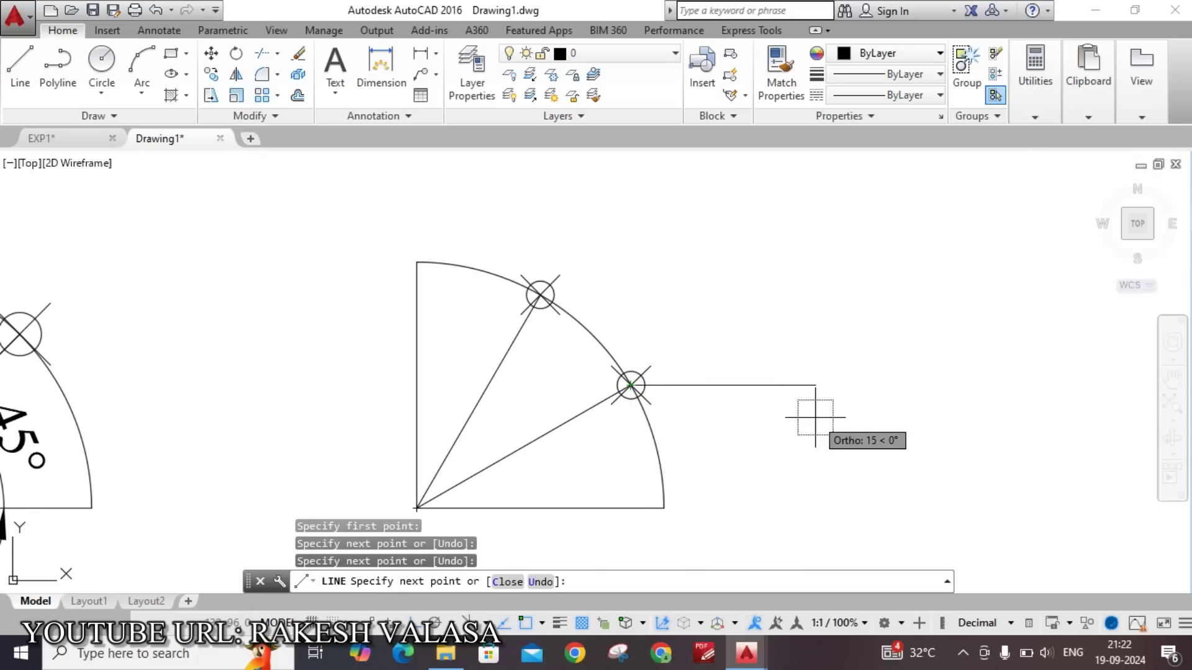
{"action": "key", "text": "Escape"}
Step: Add an angular dimension between the horizontal side and the lower trisecting line, placed inside the trisected figure's arc
{"action": "scroll", "coordinate": [815, 417], "scroll_direction": "down", "scroll_amount": 2}
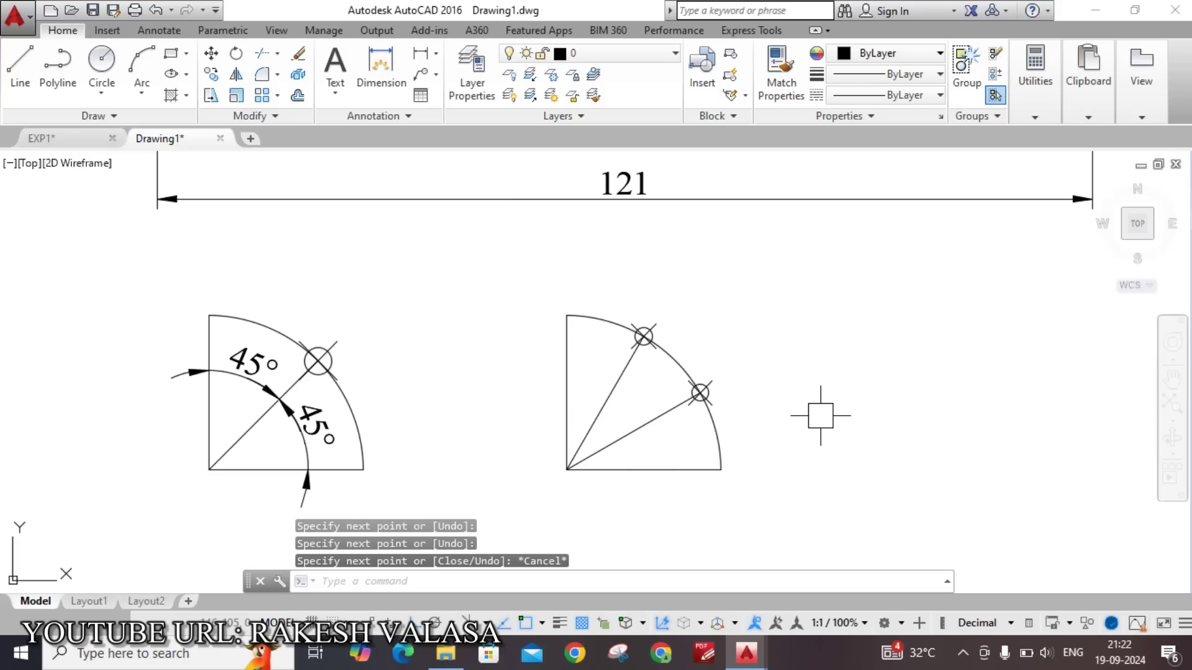
{"action": "type", "text": "DA"}
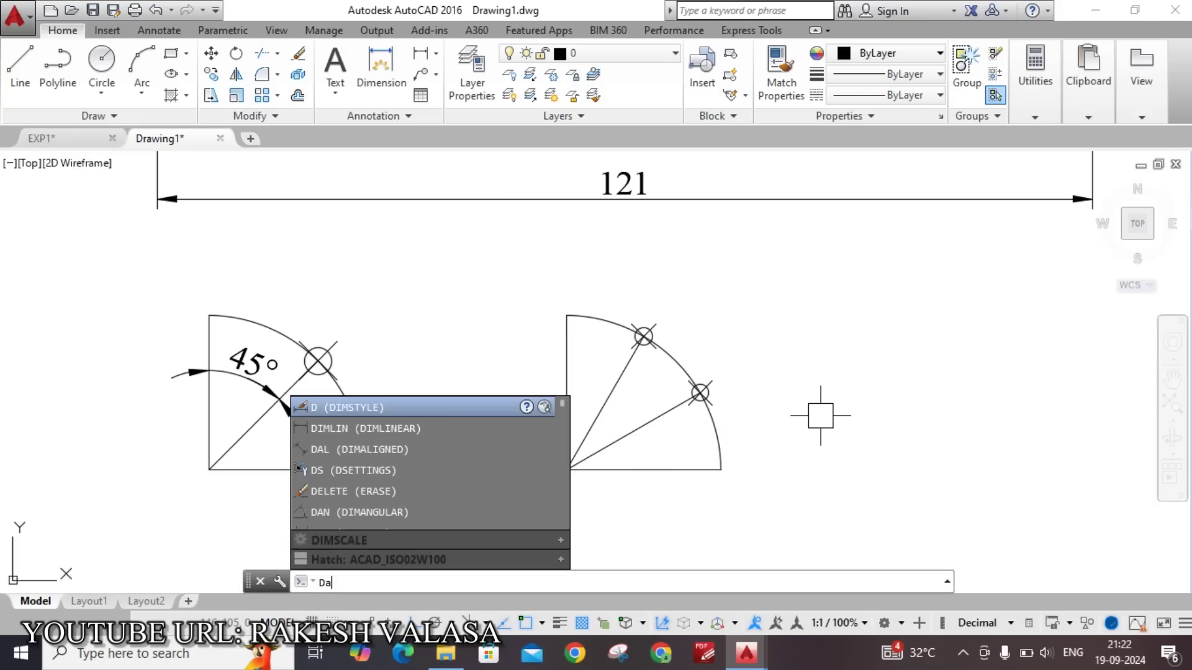
{"action": "type", "text": "n"}
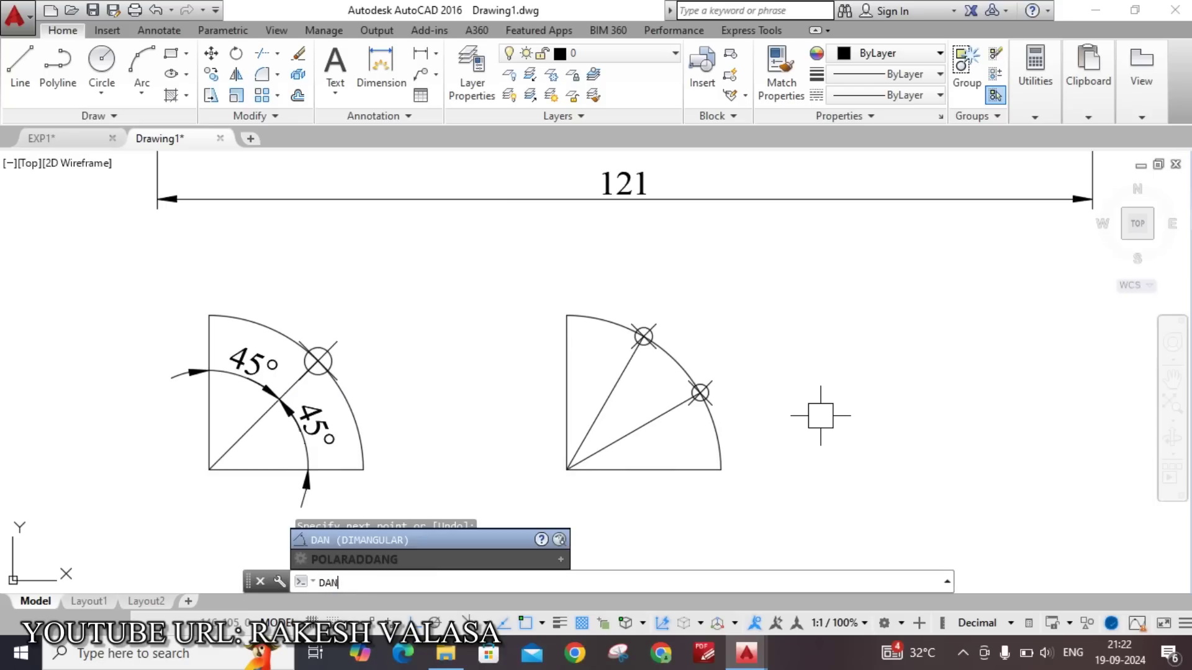
{"action": "key", "text": "Return"}
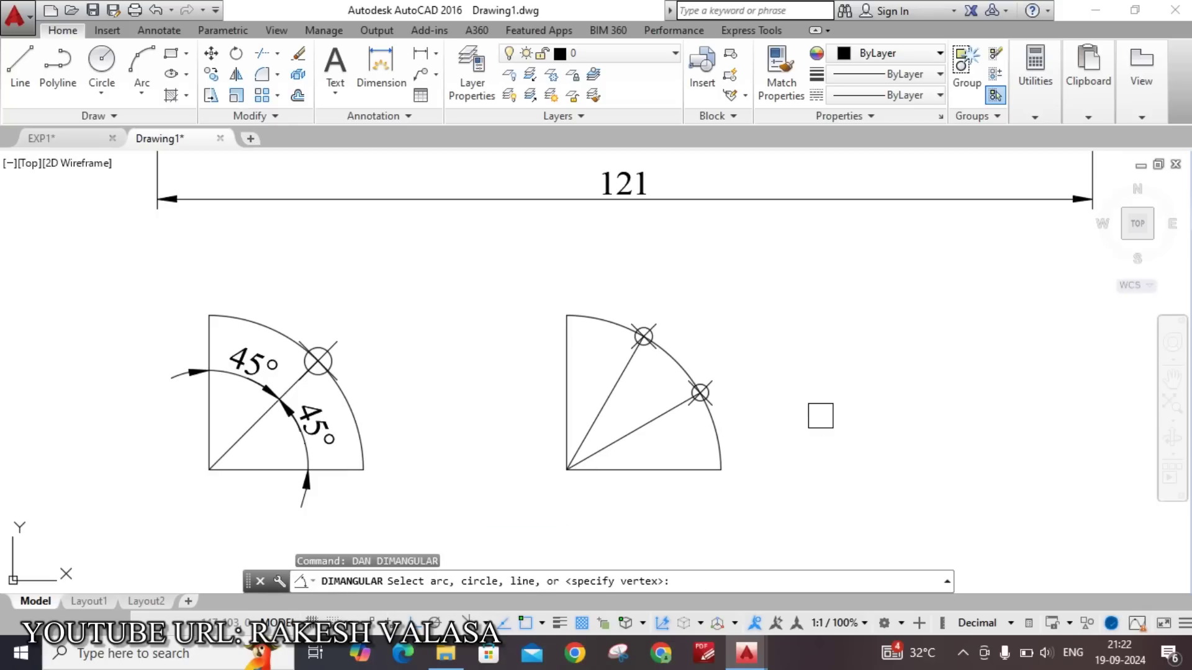
{"action": "left_click", "coordinate": [634, 470]}
{"action": "left_click", "coordinate": [639, 428]}
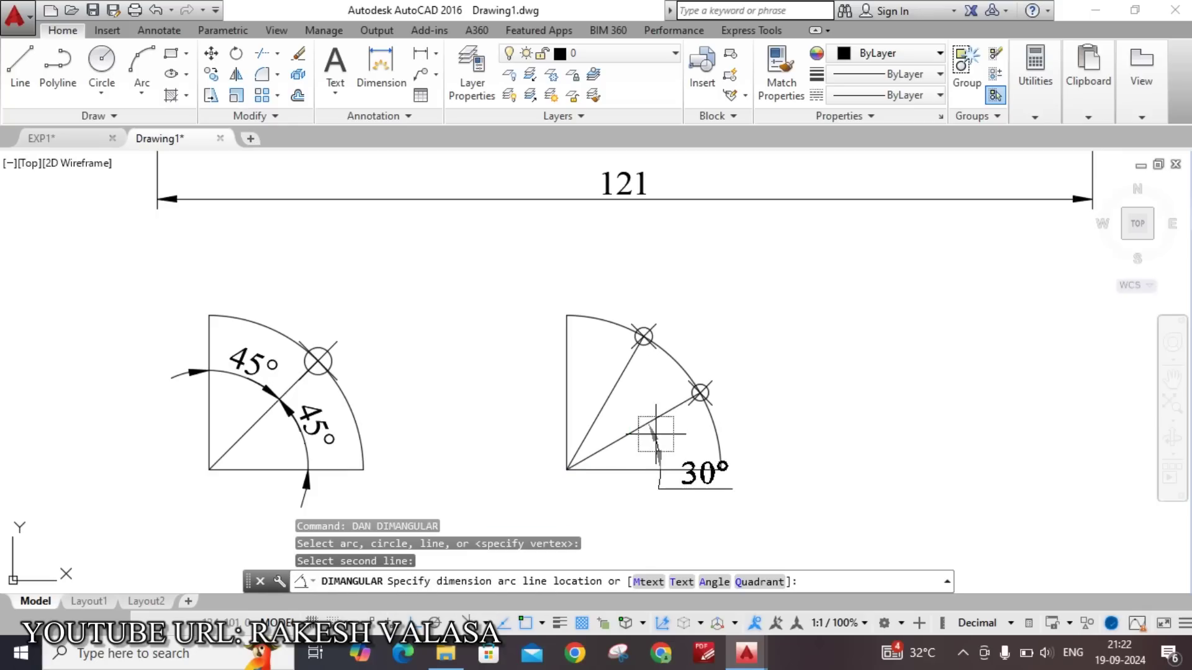
{"action": "left_click", "coordinate": [672, 438]}
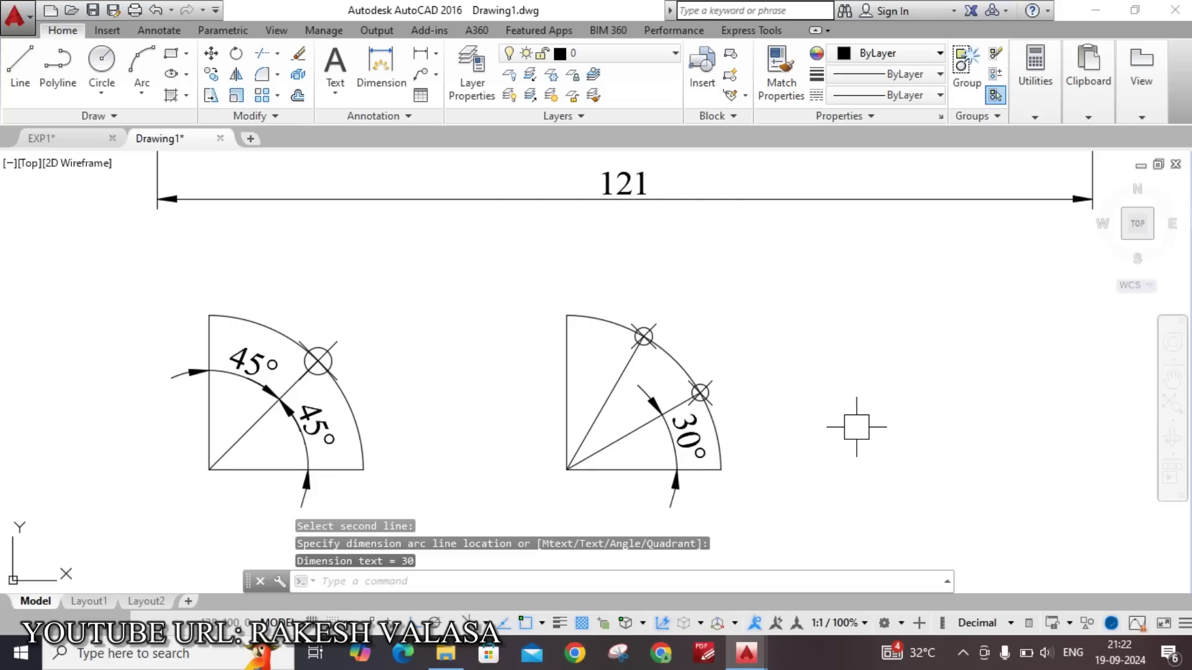
Step: Add an angular dimension between the two trisecting lines, aligned with the lower angle's dimension arc
{"action": "key", "text": "Return"}
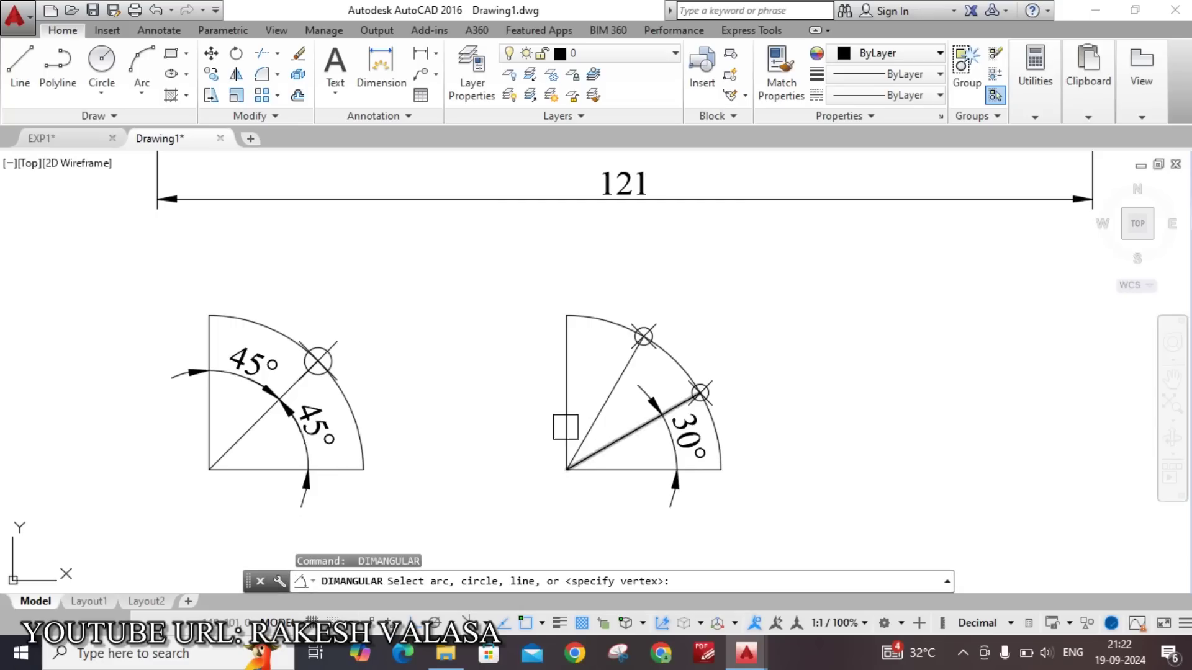
{"action": "left_click", "coordinate": [592, 410]}
{"action": "left_click", "coordinate": [619, 437]}
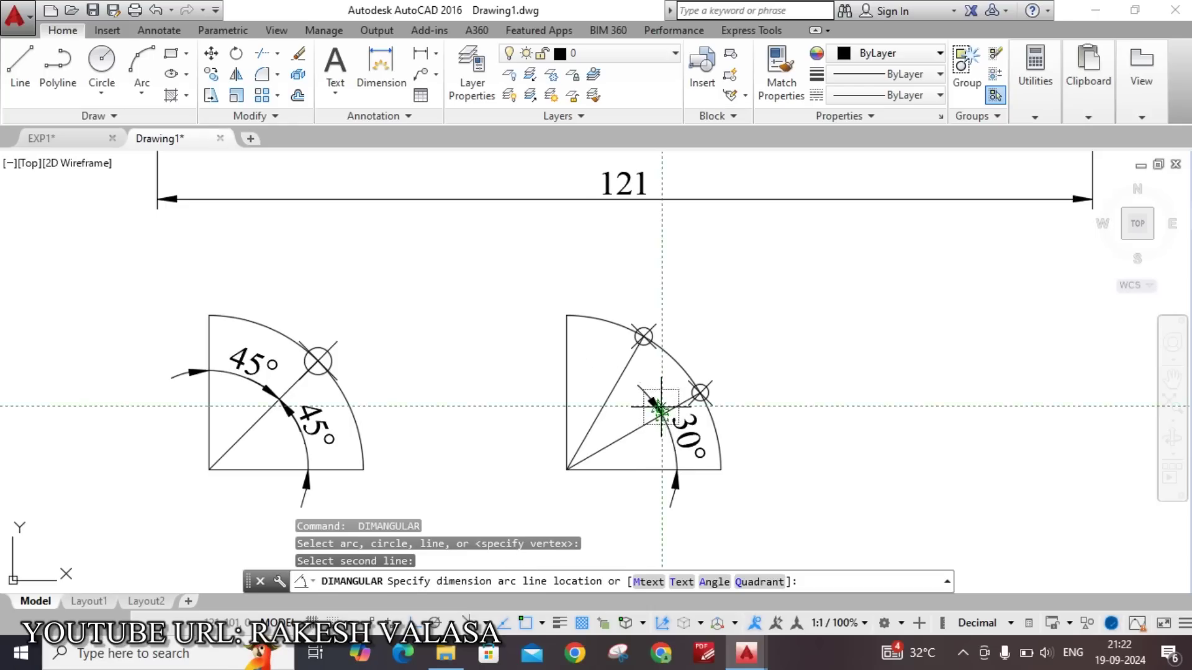
{"action": "left_click", "coordinate": [645, 393]}
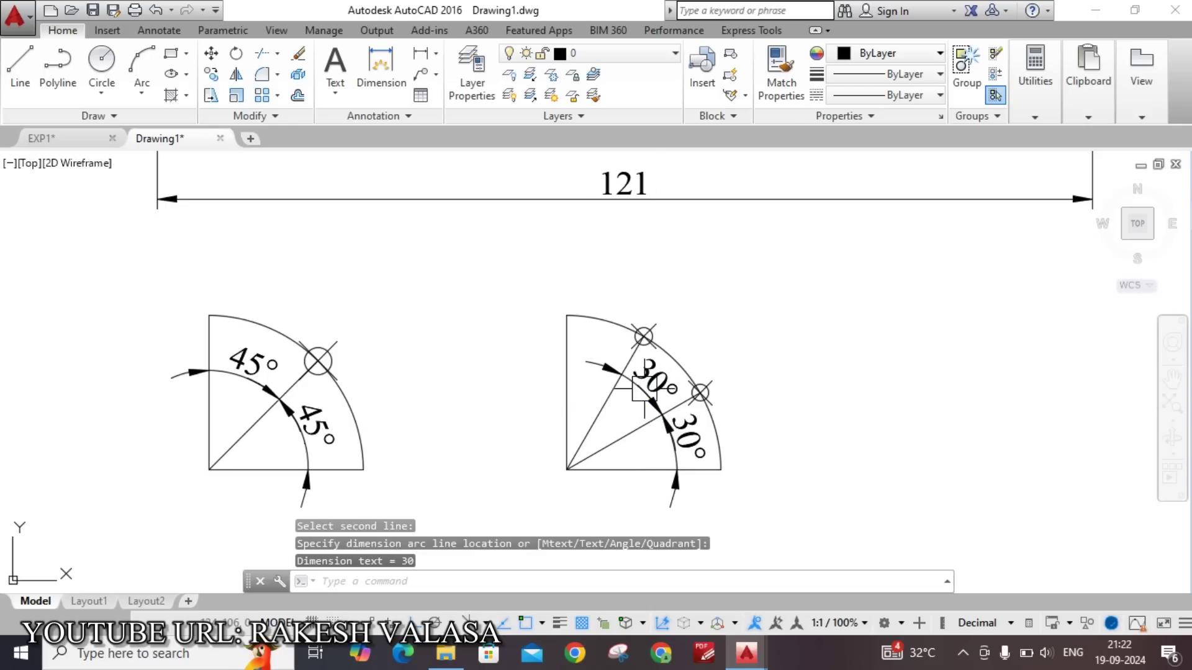
Step: Add an angular dimension between the vertical side and the upper trisecting line, aligned with the other dimension arcs
{"action": "key", "text": "Return"}
{"action": "left_click", "coordinate": [562, 385]}
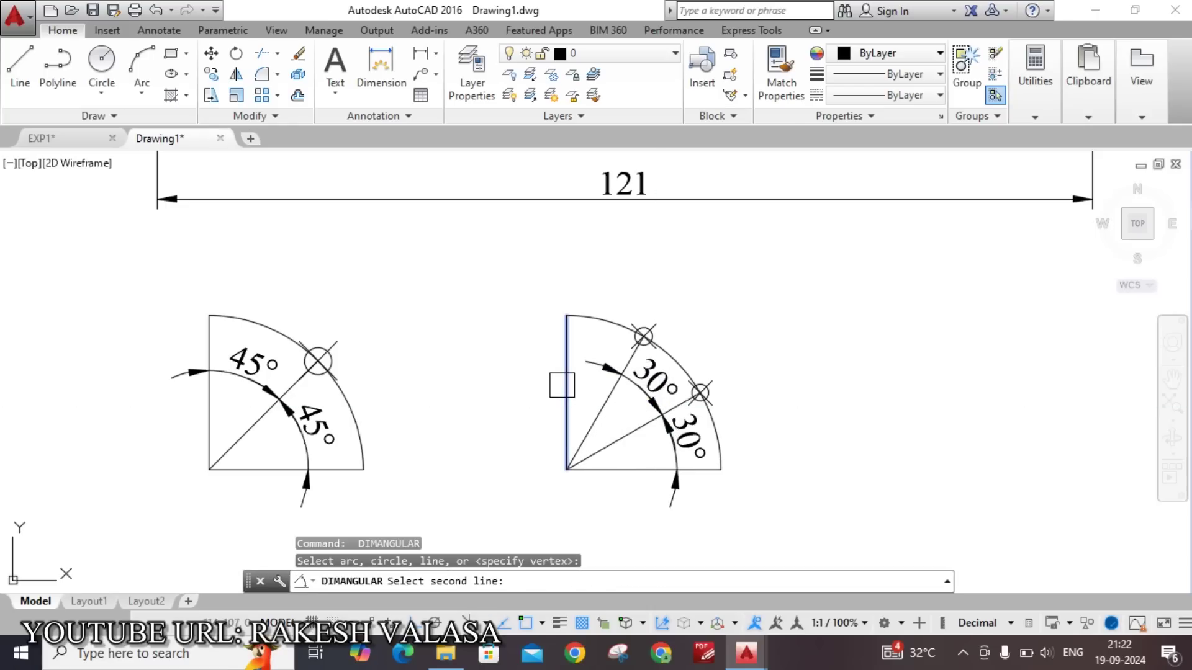
{"action": "left_click", "coordinate": [610, 390]}
{"action": "left_click", "coordinate": [594, 363]}
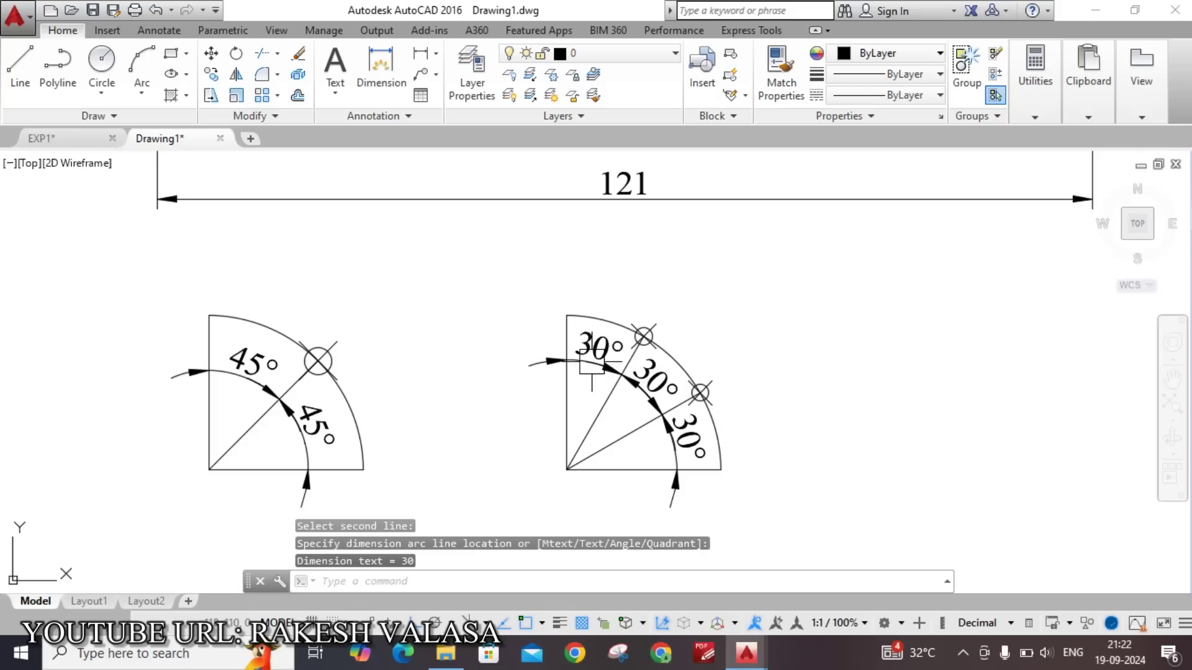
Step: Copy the circled problem number 1 straight down, placing it beside the bisected right angle
{"action": "scroll", "coordinate": [800, 396], "scroll_direction": "down", "scroll_amount": 2}
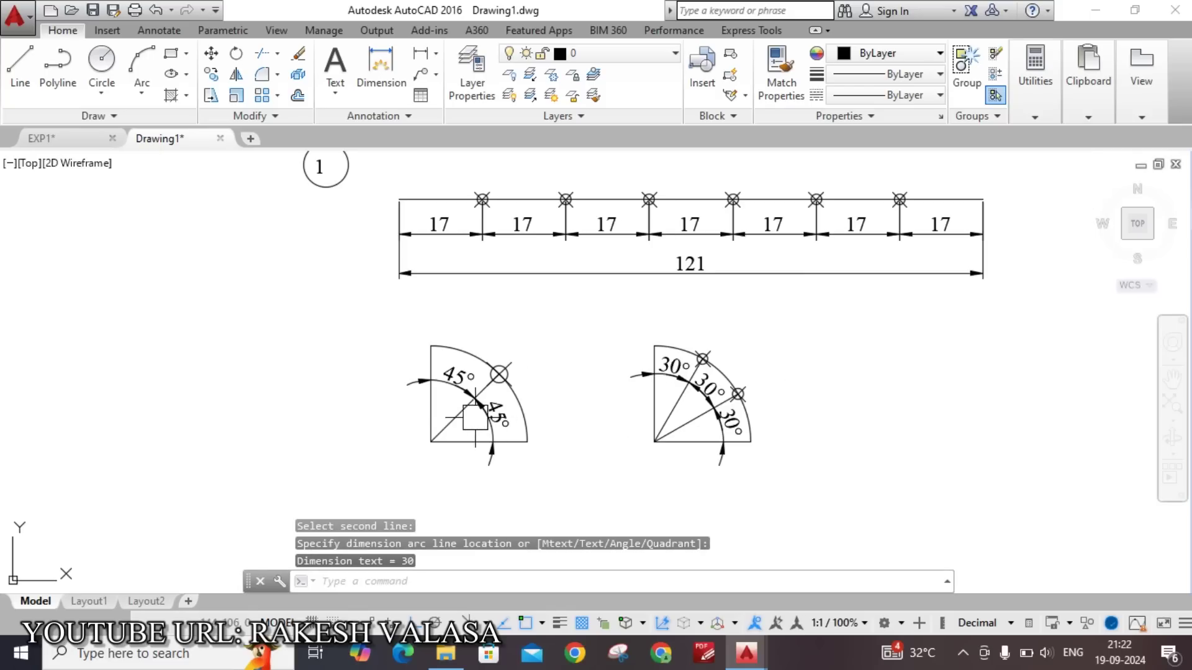
{"action": "scroll", "coordinate": [580, 437], "scroll_direction": "down", "scroll_amount": 2}
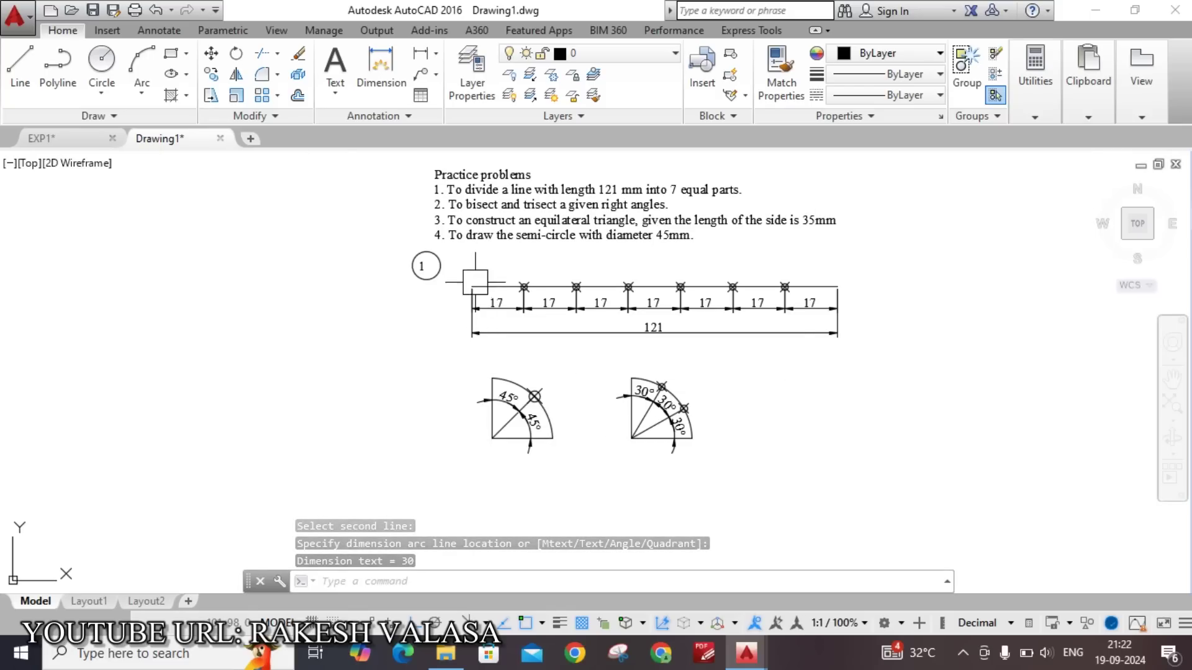
{"action": "type", "text": "c"}
{"action": "key", "text": "Escape"}
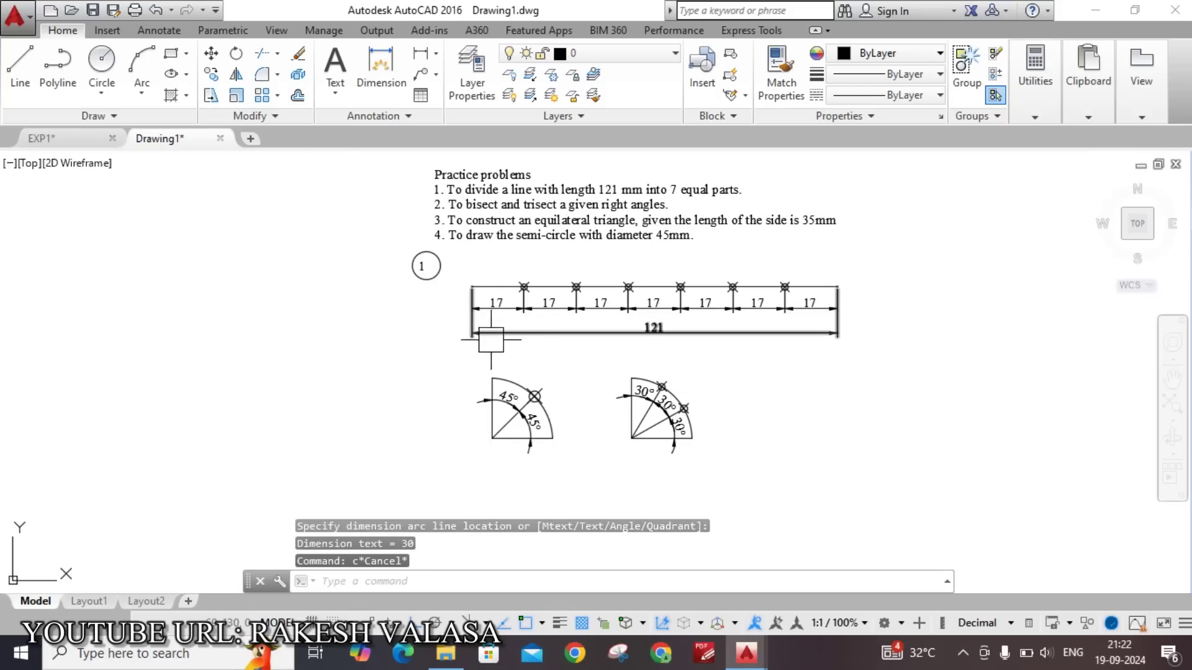
{"action": "scroll", "coordinate": [440, 272], "scroll_direction": "up", "scroll_amount": 2}
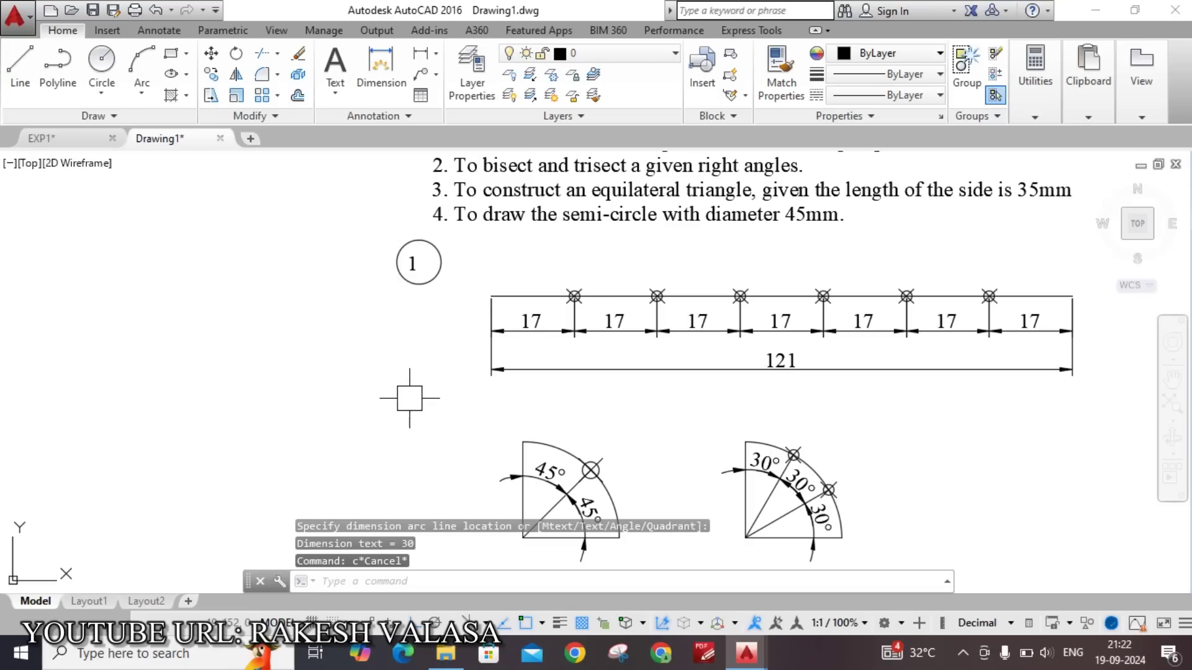
{"action": "type", "text": "co"}
{"action": "key", "text": "Return"}
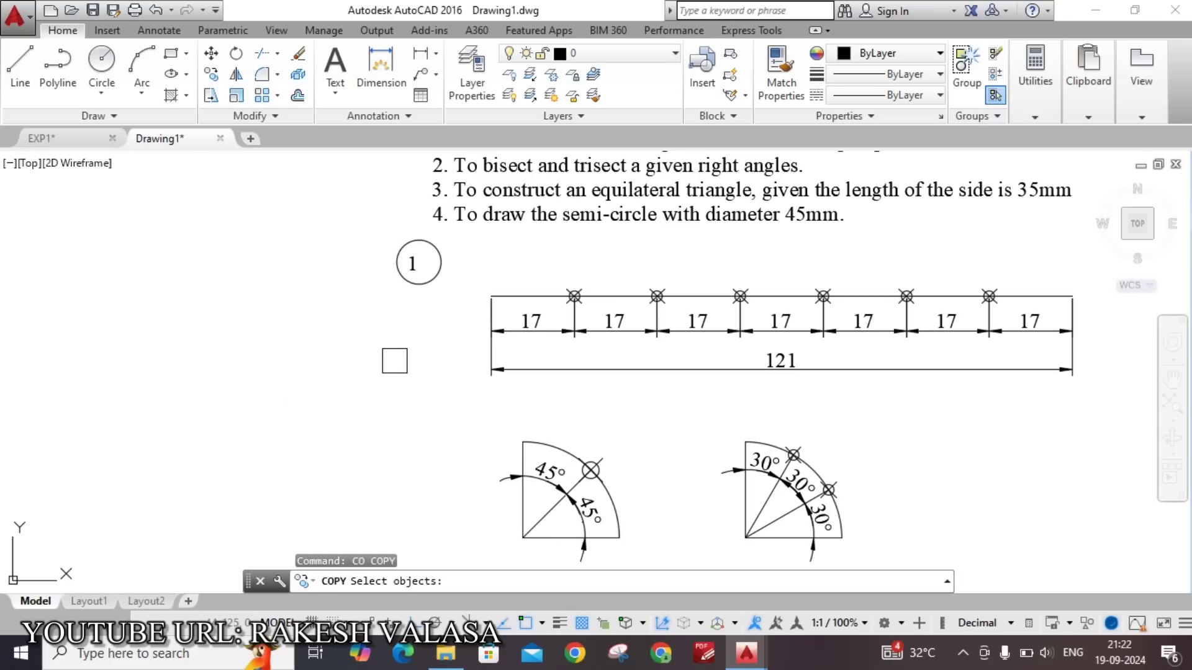
{"action": "left_click", "coordinate": [419, 264]}
{"action": "scroll", "coordinate": [419, 264], "scroll_direction": "up", "scroll_amount": 3}
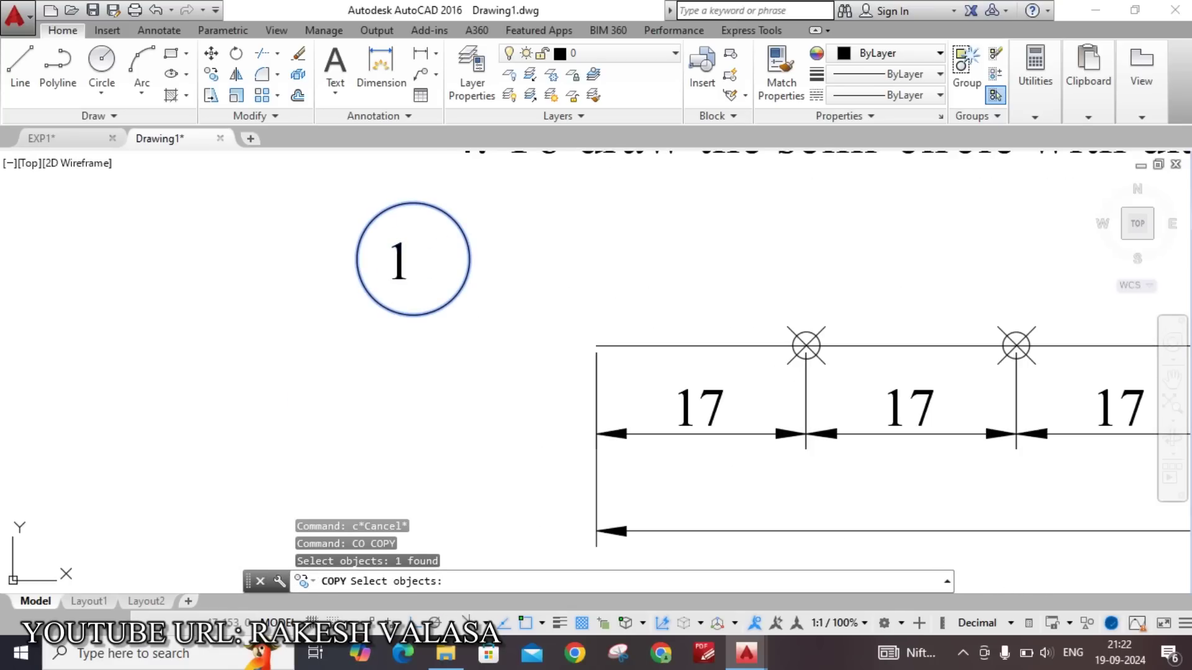
{"action": "key", "text": "Return"}
{"action": "left_click", "coordinate": [399, 295]}
{"action": "scroll", "coordinate": [400, 260], "scroll_direction": "down", "scroll_amount": 3}
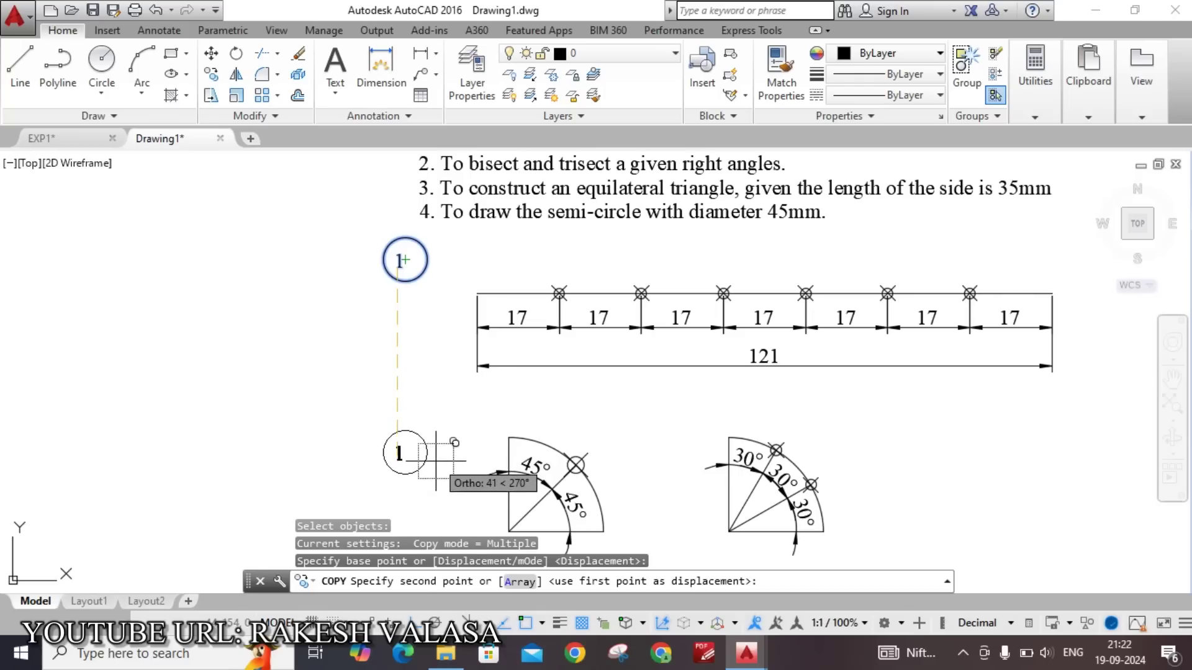
{"action": "left_click", "coordinate": [400, 456]}
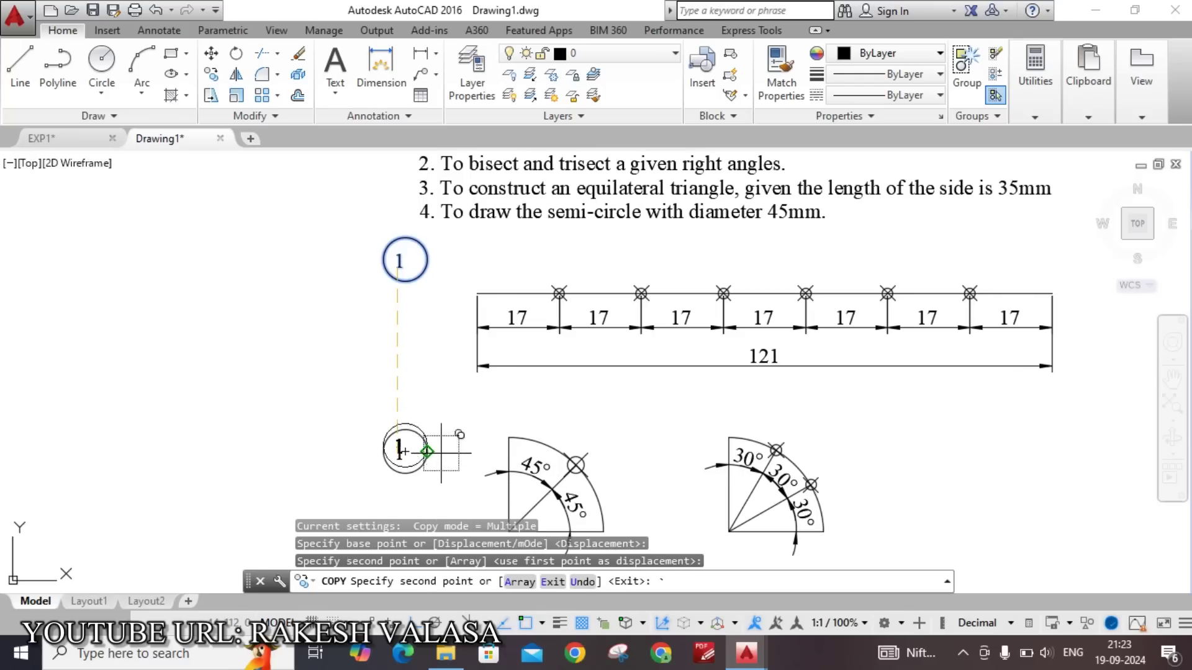
{"action": "key", "text": "Escape"}
Step: Change the number inside the copied circle to 2
{"action": "scroll", "coordinate": [430, 468], "scroll_direction": "up", "scroll_amount": 5}
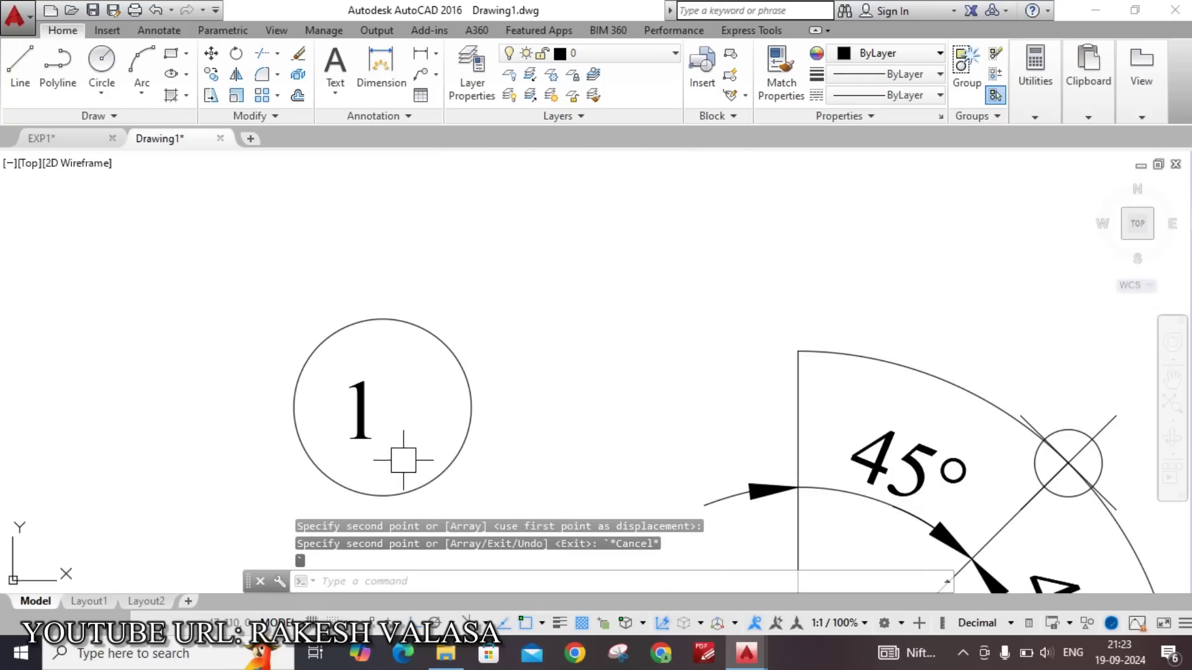
{"action": "double_click", "coordinate": [360, 410]}
{"action": "left_click_drag", "start_coordinate": [381, 410], "coordinate": [325, 412]}
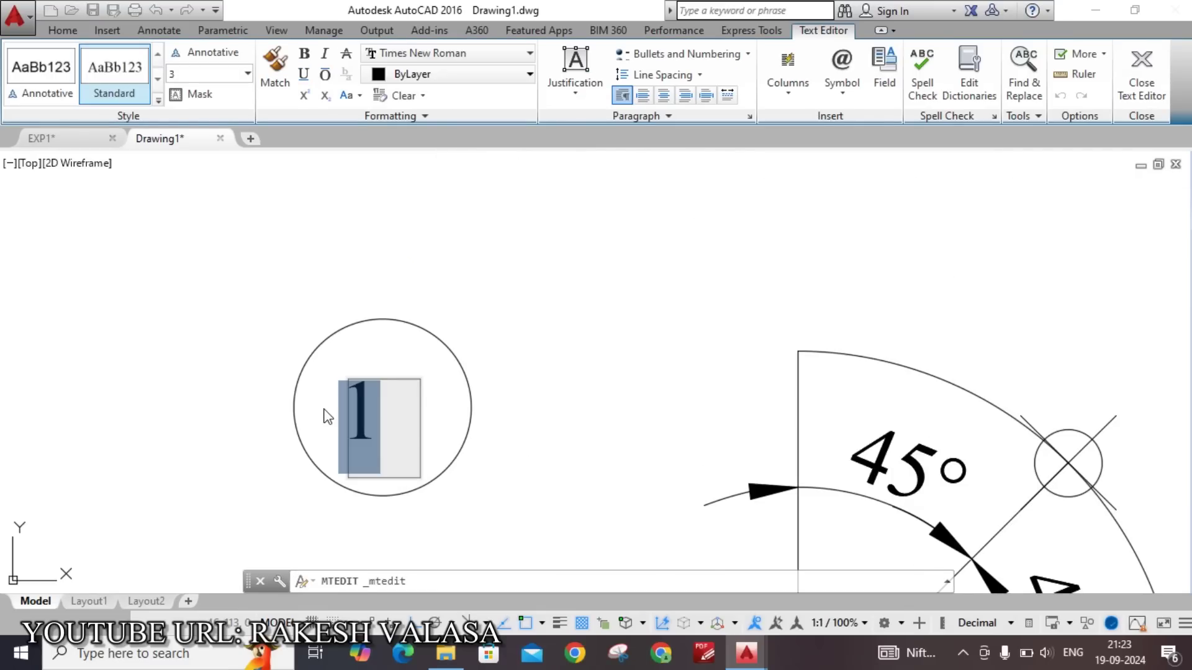
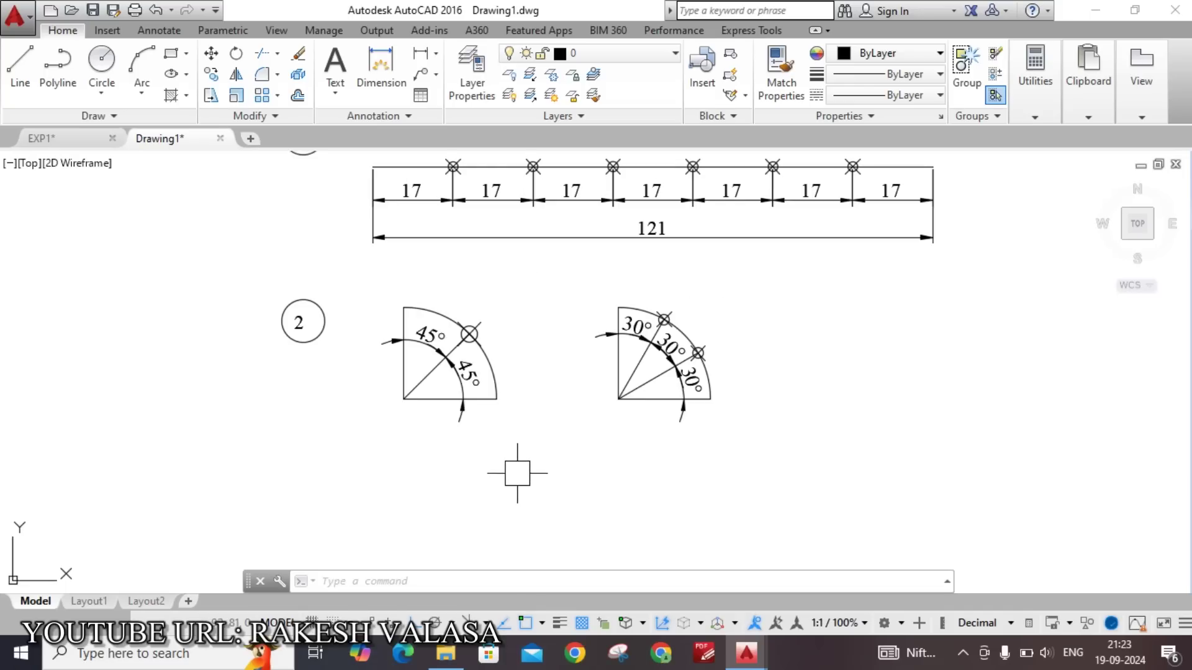
Step: Draw a 3-sided polygon using the Edge option below the bisected and trisected angles, with a horizontal base edge of 35 mm
{"action": "type", "text": "p"}
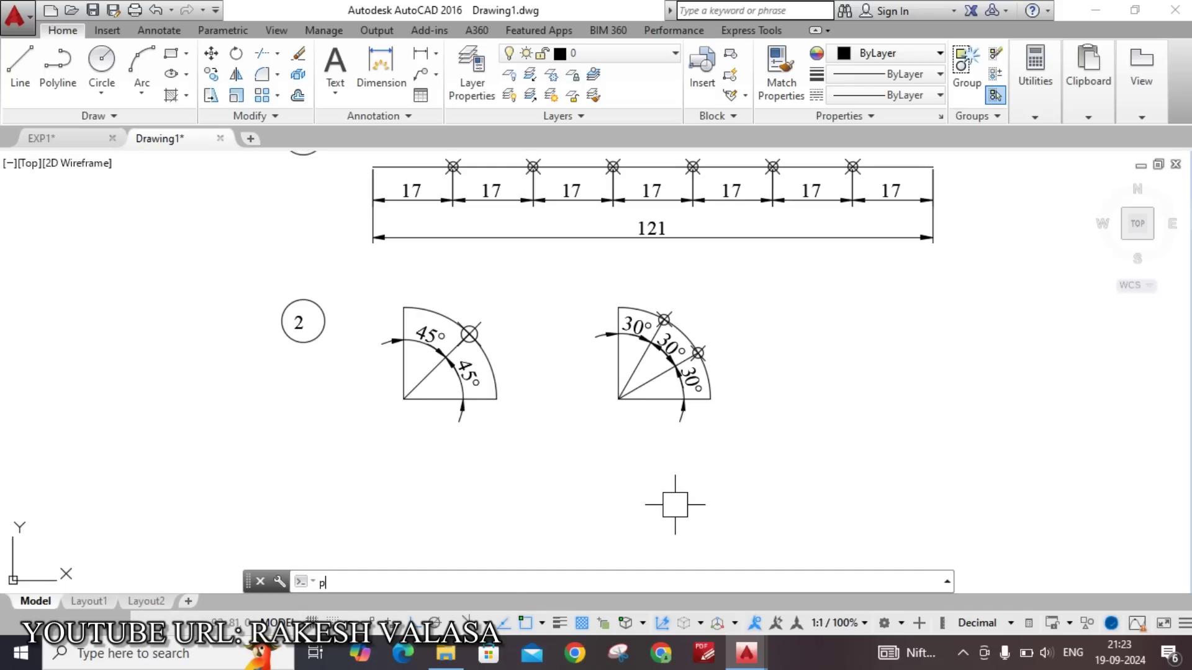
{"action": "type", "text": "ol"}
{"action": "key", "text": "Return"}
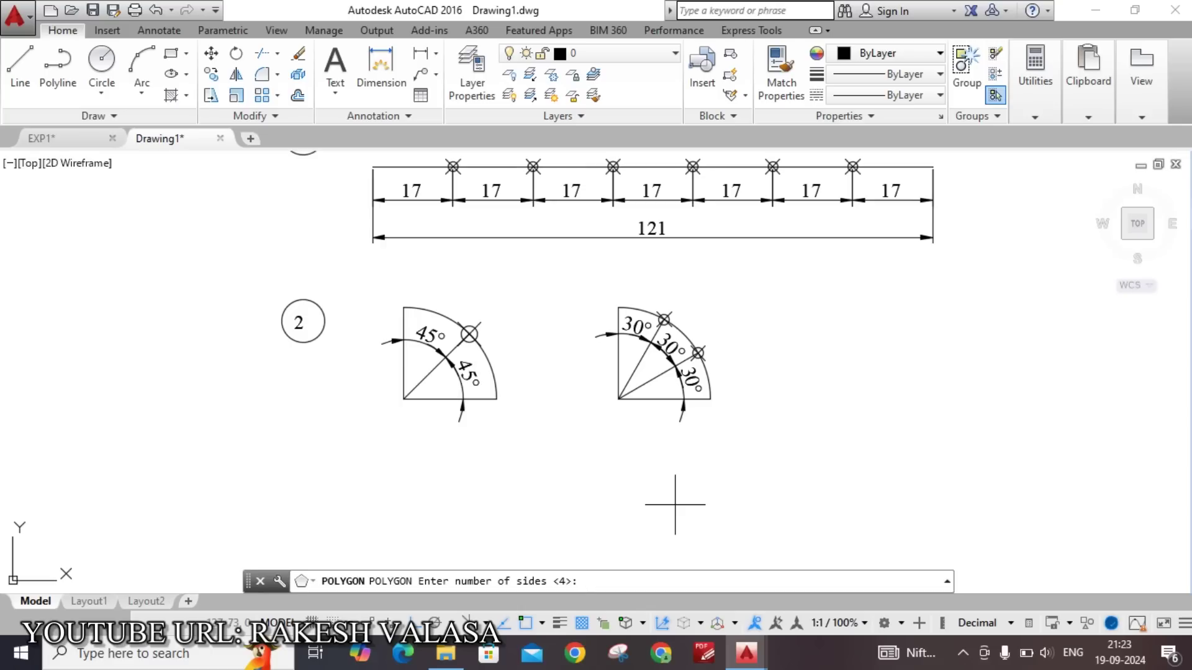
{"action": "type", "text": "3"}
{"action": "key", "text": "Return"}
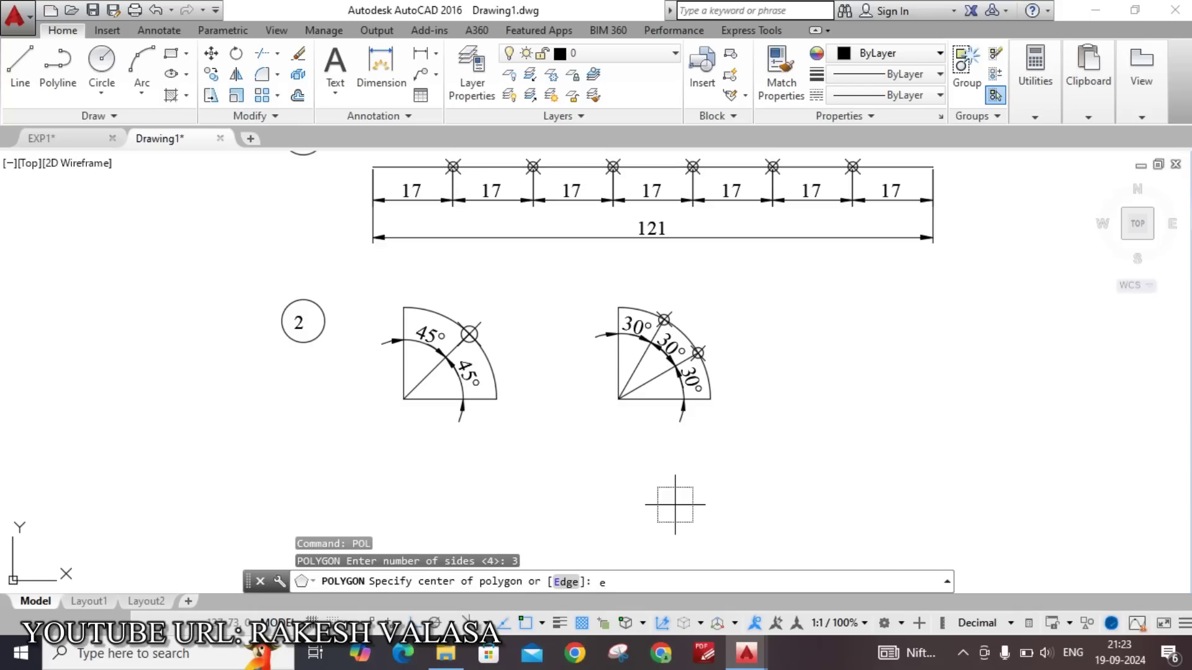
{"action": "key", "text": "Return"}
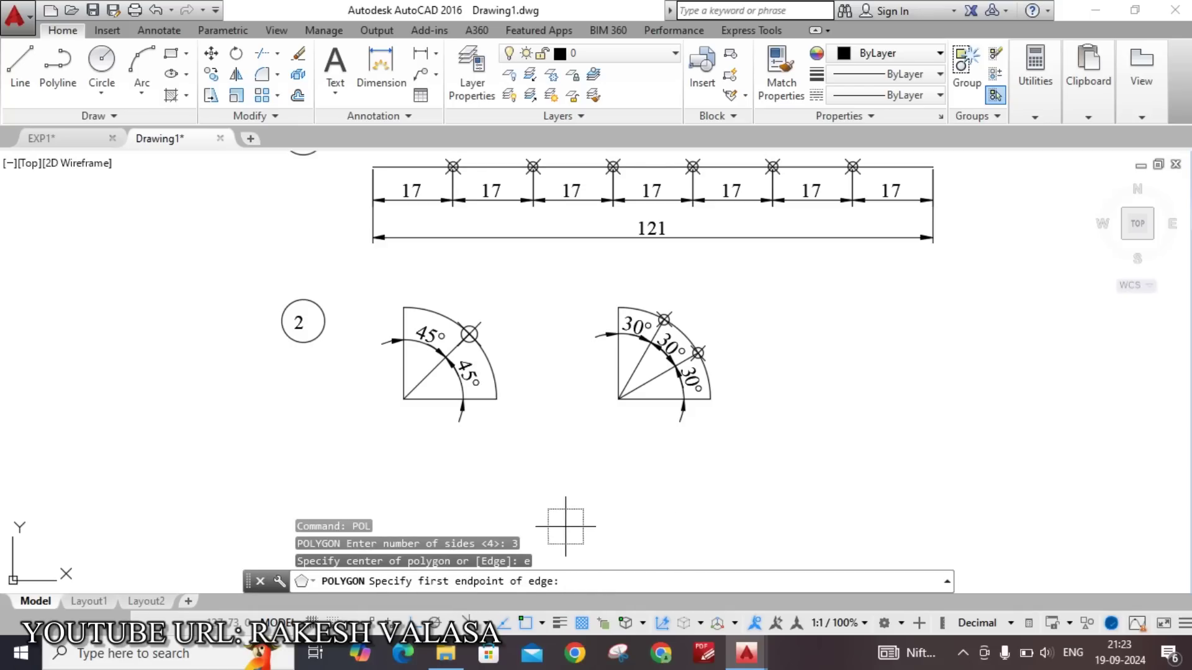
{"action": "middle_click_drag", "start_coordinate": [647, 487], "coordinate": [643, 393]}
{"action": "left_click", "coordinate": [436, 478]}
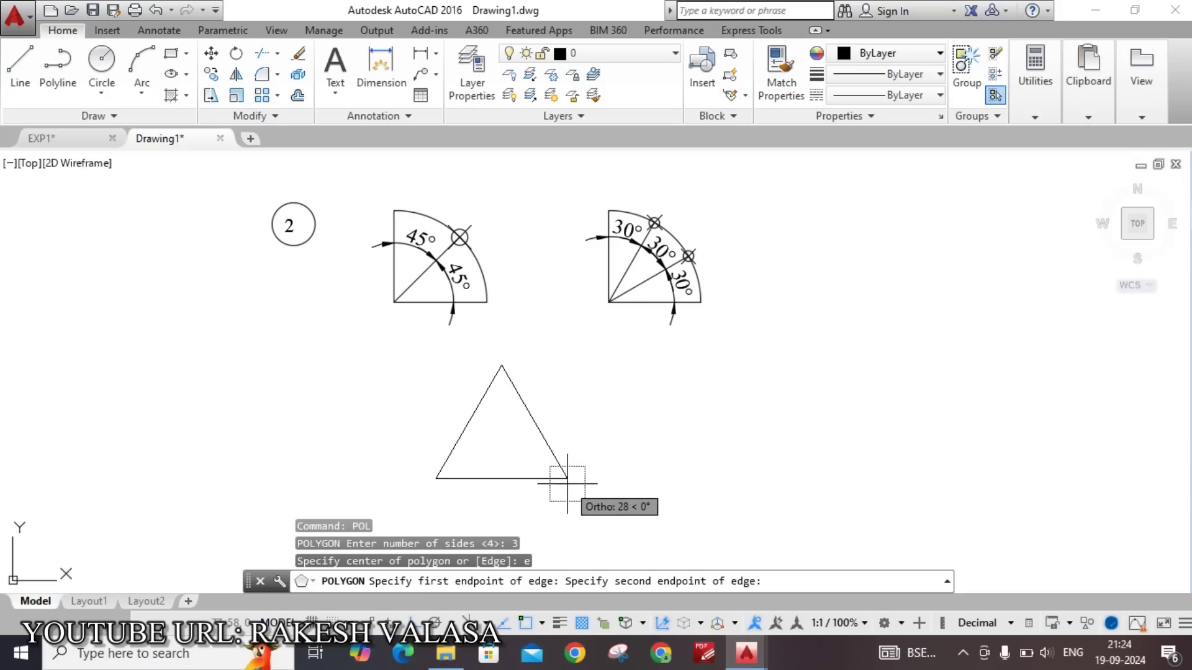
{"action": "type", "text": "3"}
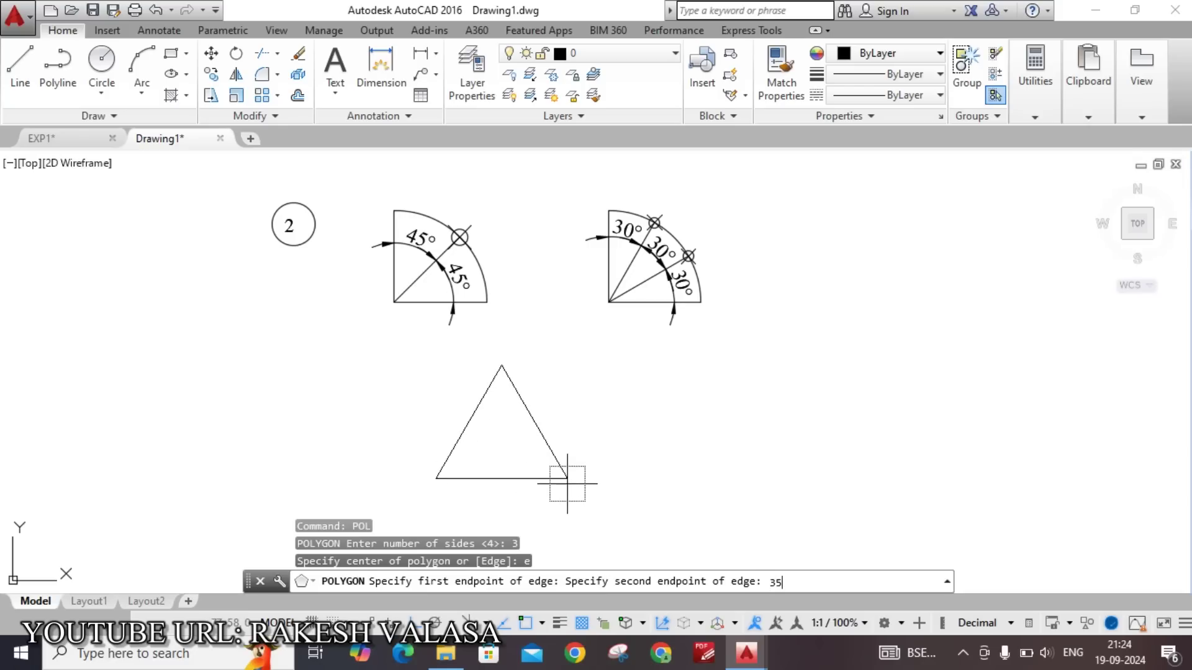
{"action": "type", "text": "5"}
{"action": "key", "text": "Return"}
{"action": "key", "text": "Escape"}
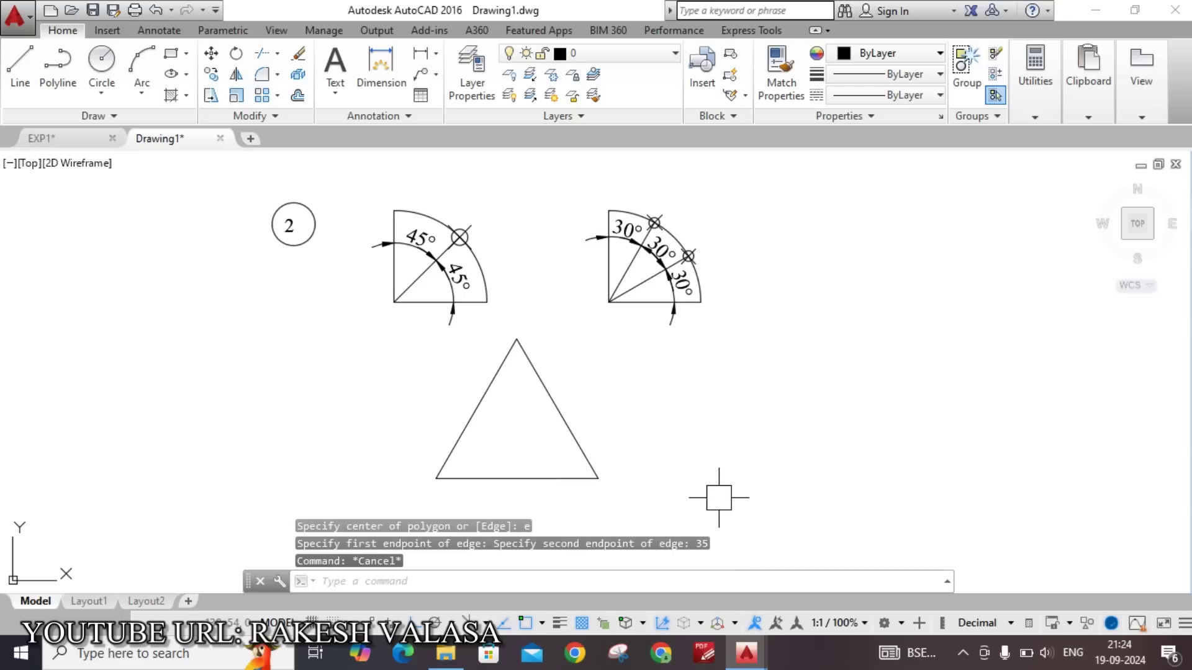
Step: Add a linear dimension to the triangle's base, placing the dimension line below the edge
{"action": "type", "text": "DLI"}
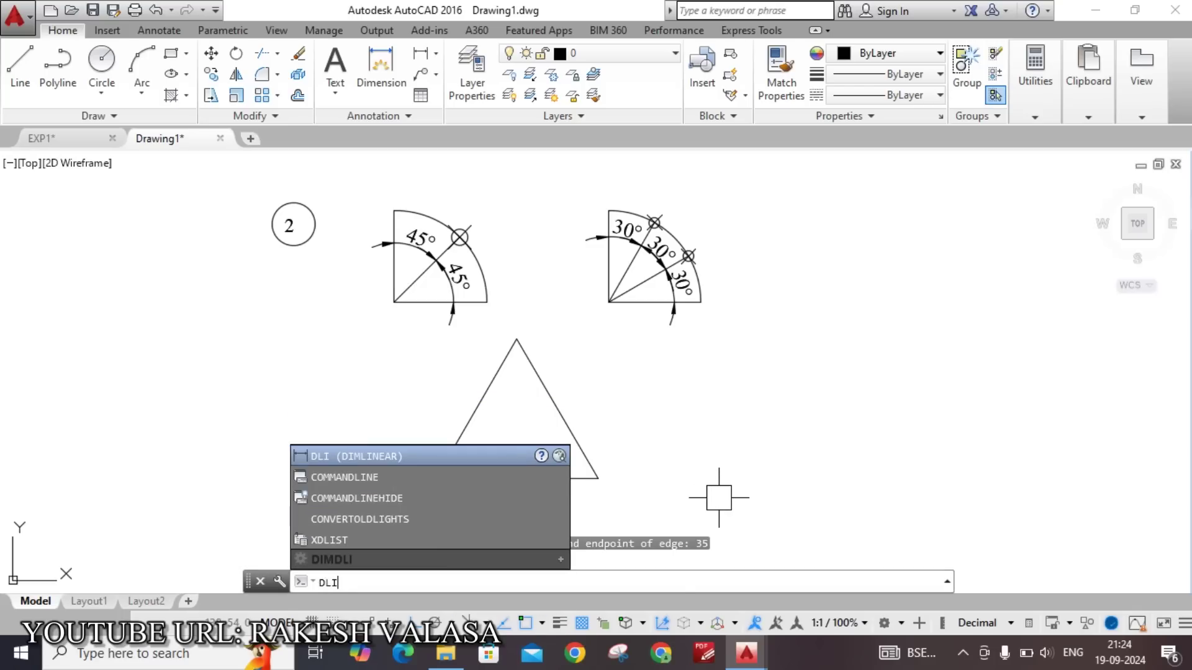
{"action": "key", "text": "Return"}
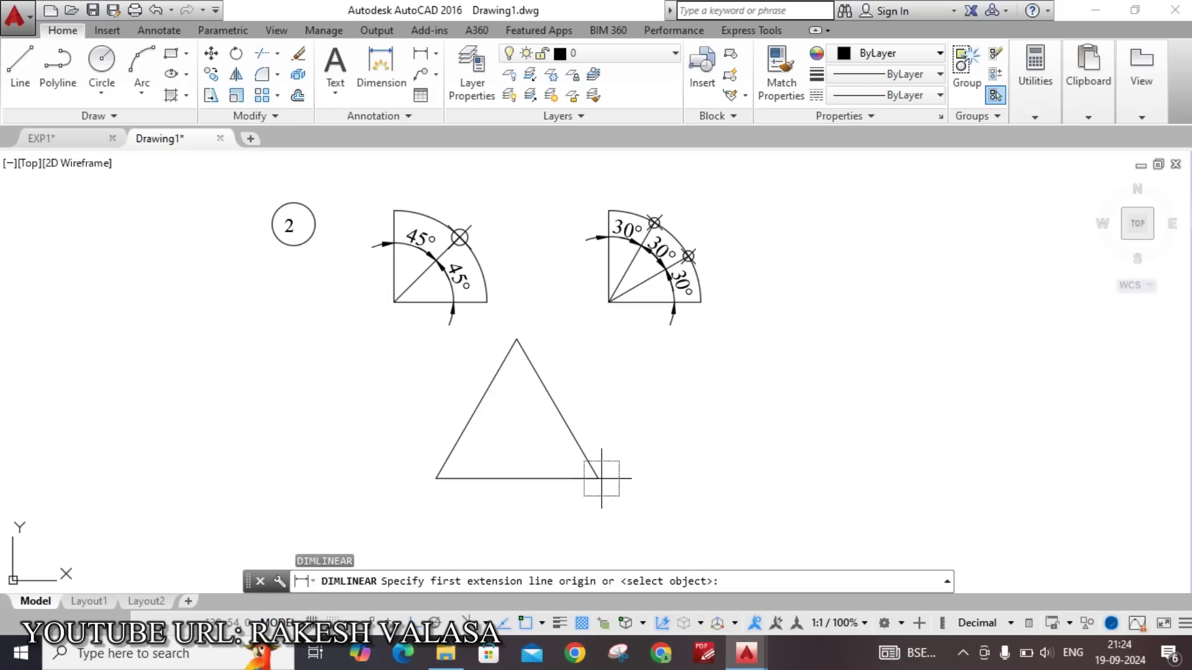
{"action": "left_click", "coordinate": [435, 478]}
{"action": "left_click", "coordinate": [598, 478]}
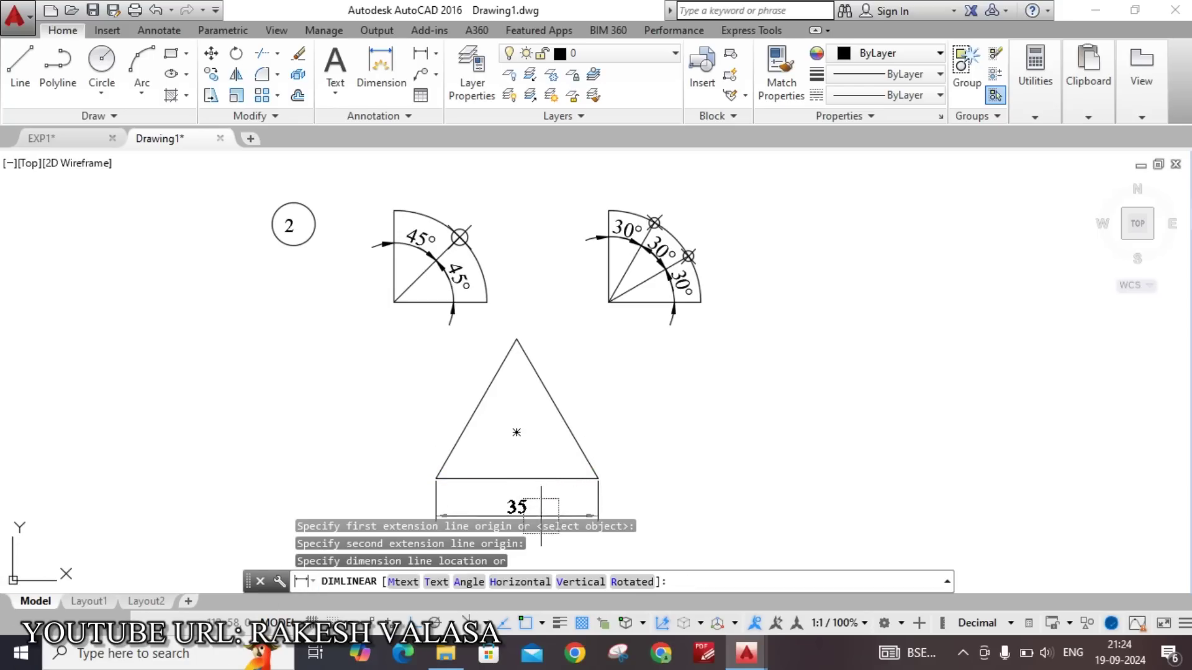
{"action": "left_click", "coordinate": [540, 515]}
Step: Try to add an angular dimension between the triangle's left side and base with its arc outside the triangle
{"action": "scroll", "coordinate": [646, 404], "scroll_direction": "down", "scroll_amount": 2}
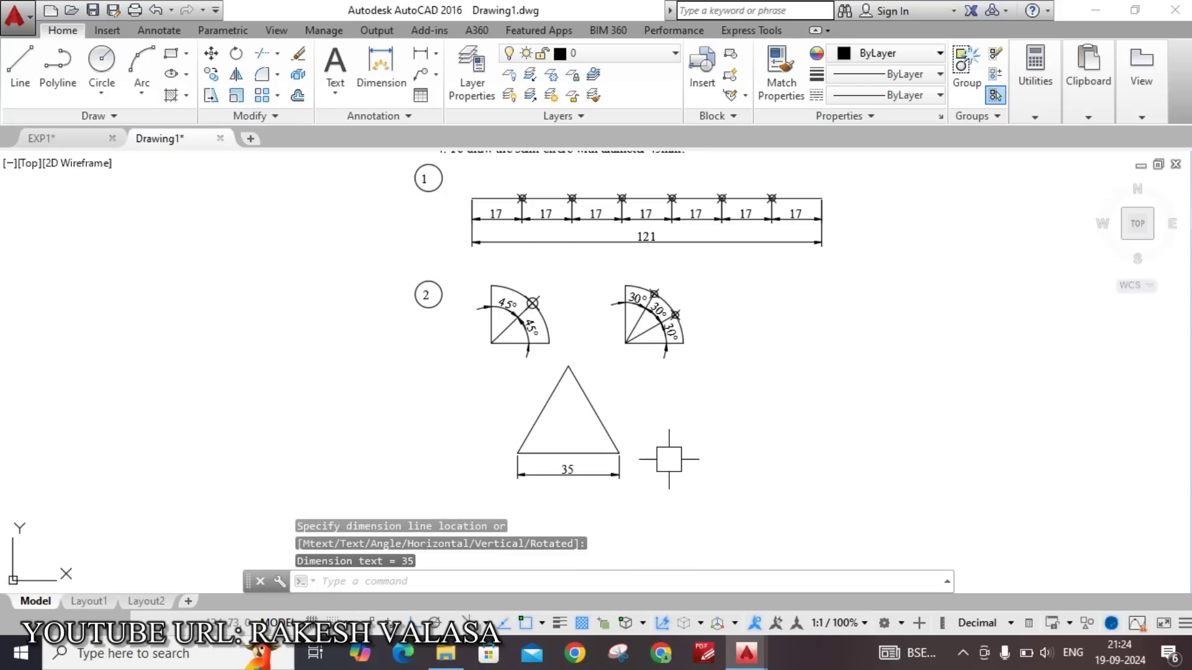
{"action": "scroll", "coordinate": [668, 459], "scroll_direction": "down", "scroll_amount": 2}
{"action": "scroll", "coordinate": [516, 292], "scroll_direction": "up", "scroll_amount": 4}
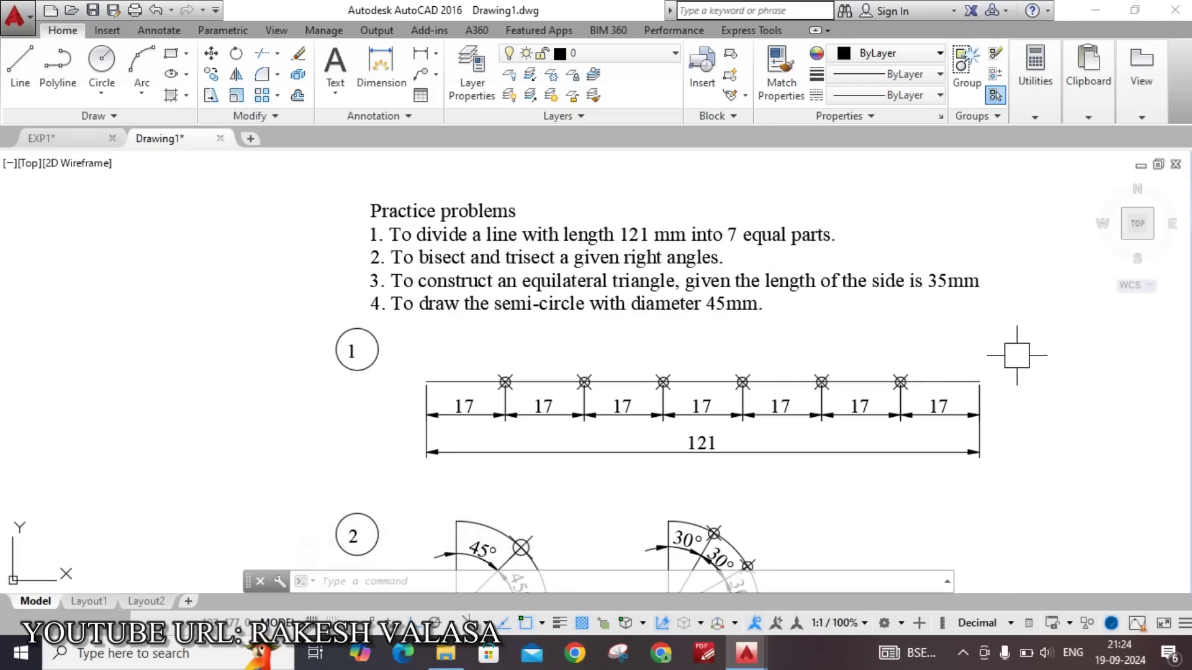
{"action": "scroll", "coordinate": [1016, 355], "scroll_direction": "down", "scroll_amount": 2}
{"action": "mouse_move", "coordinate": [978, 513]}
{"action": "middle_mouse_down"}
{"action": "mouse_move", "coordinate": [958, 399]}
{"action": "mouse_move", "coordinate": [721, 461]}
{"action": "middle_mouse_up"}
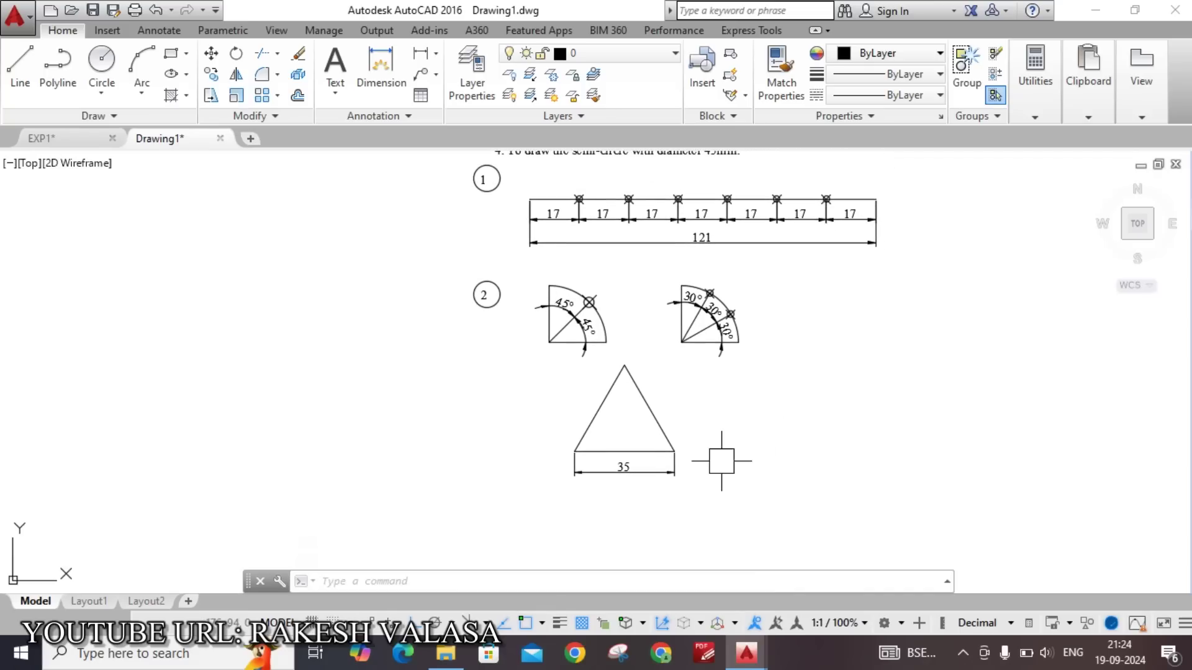
{"action": "scroll", "coordinate": [630, 419], "scroll_direction": "up", "scroll_amount": 2}
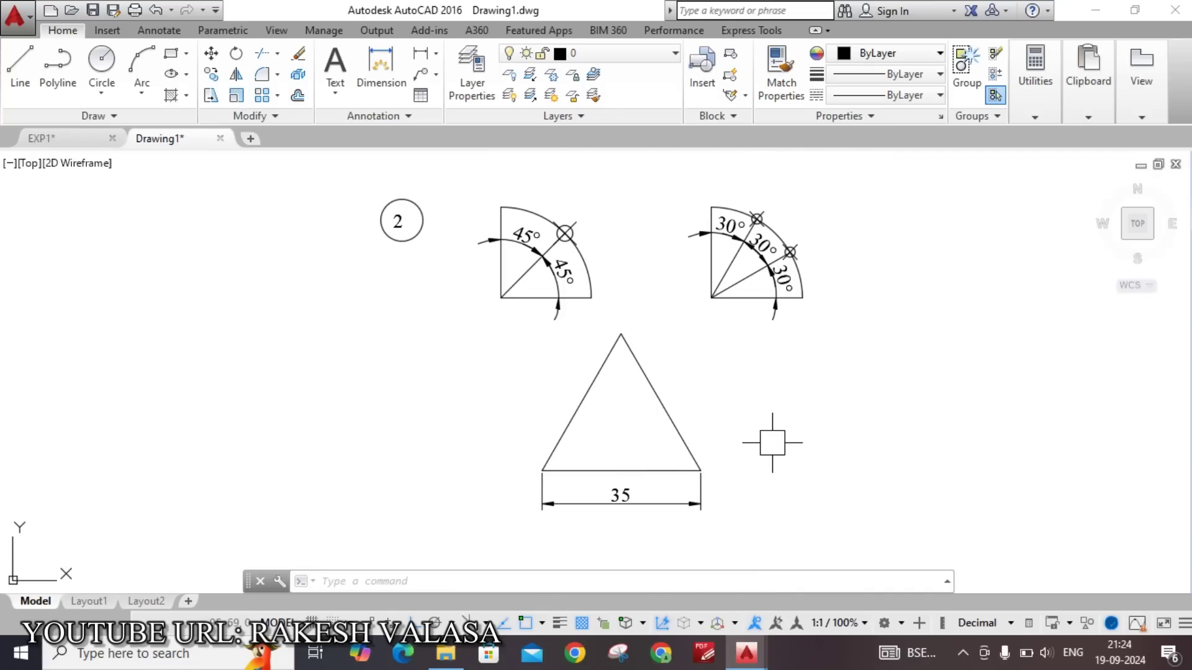
{"action": "type", "text": "da"}
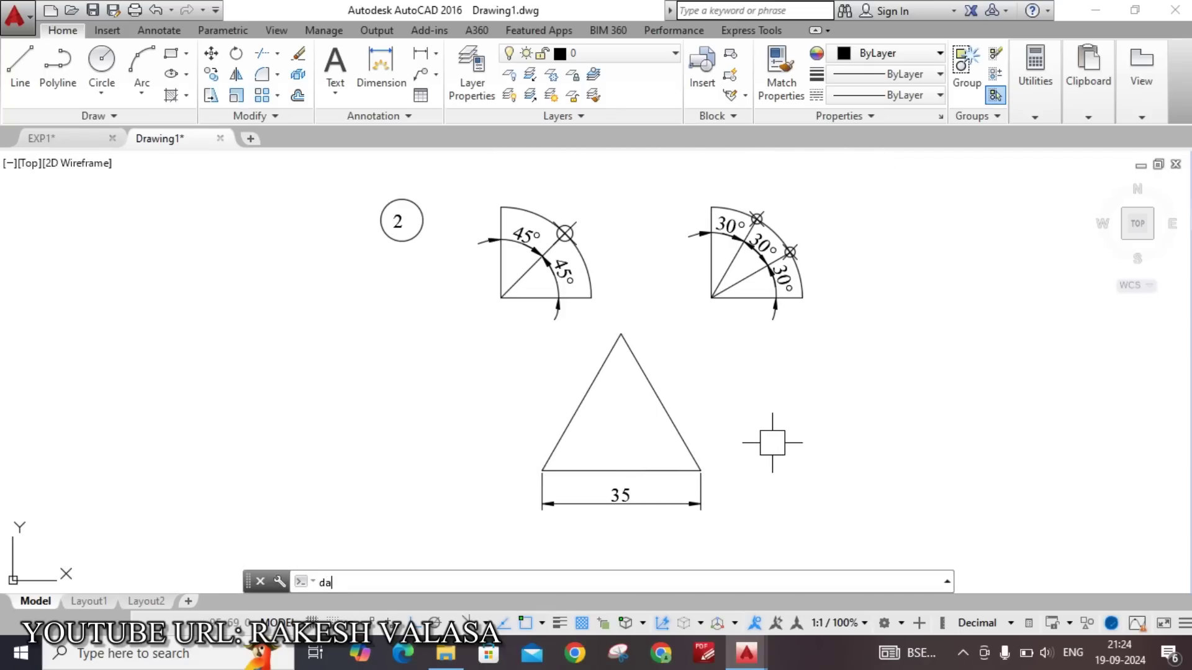
{"action": "type", "text": "n"}
{"action": "key", "text": "Return"}
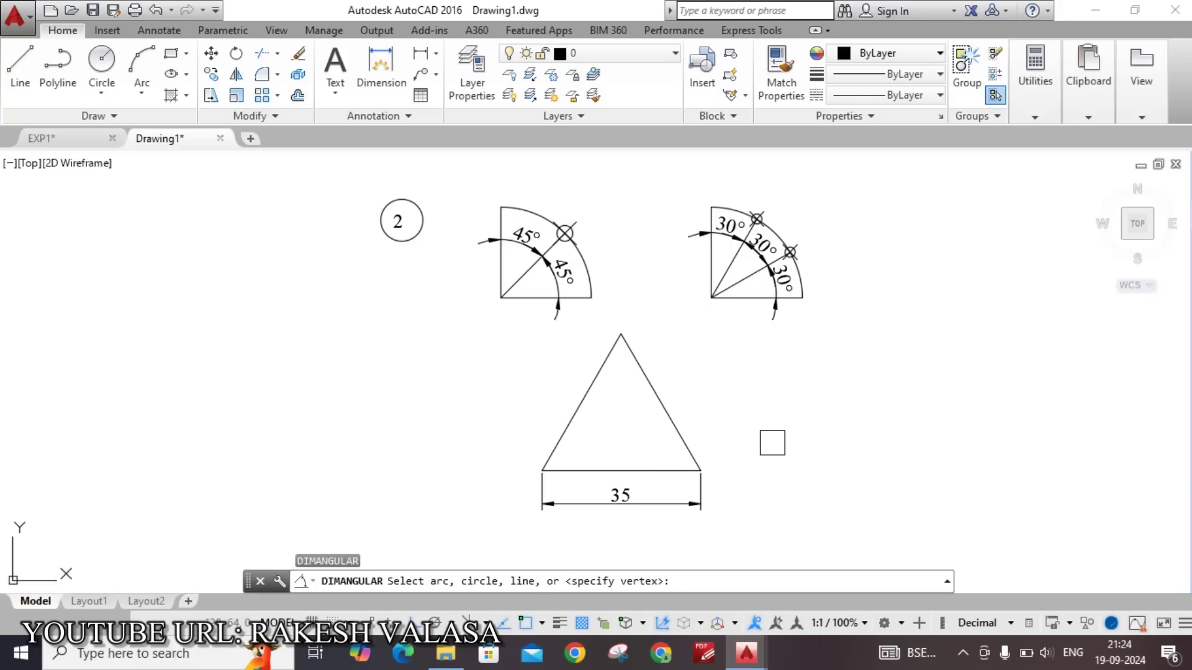
{"action": "left_click", "coordinate": [575, 430]}
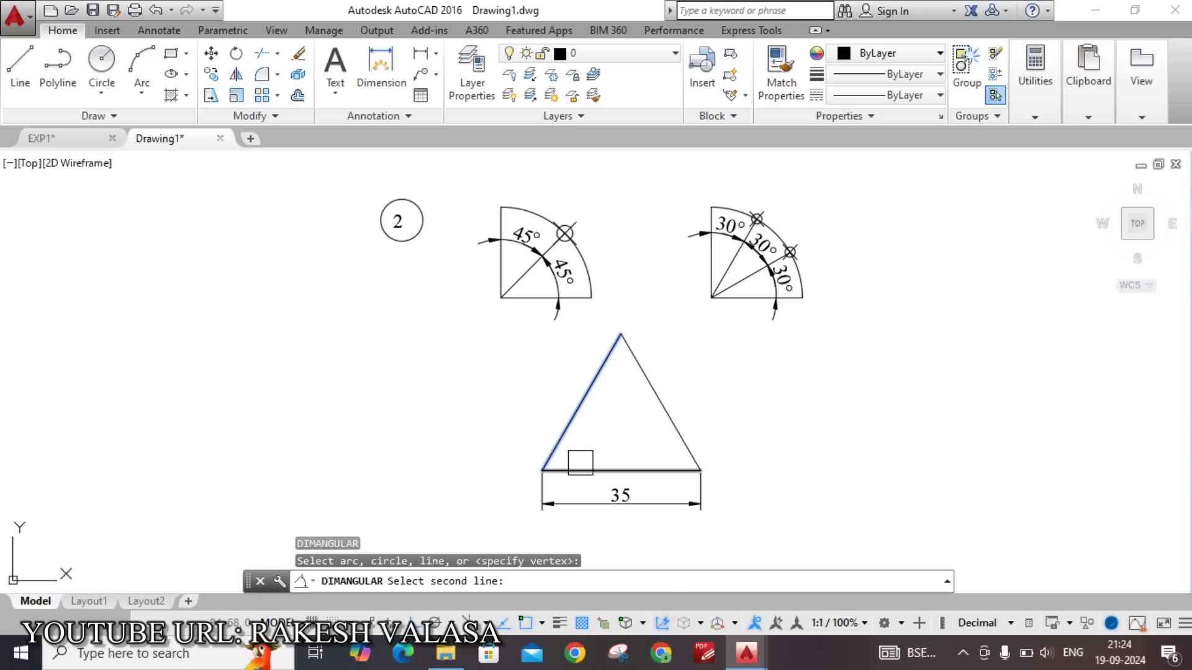
{"action": "left_click", "coordinate": [580, 463]}
{"action": "left_click", "coordinate": [535, 418]}
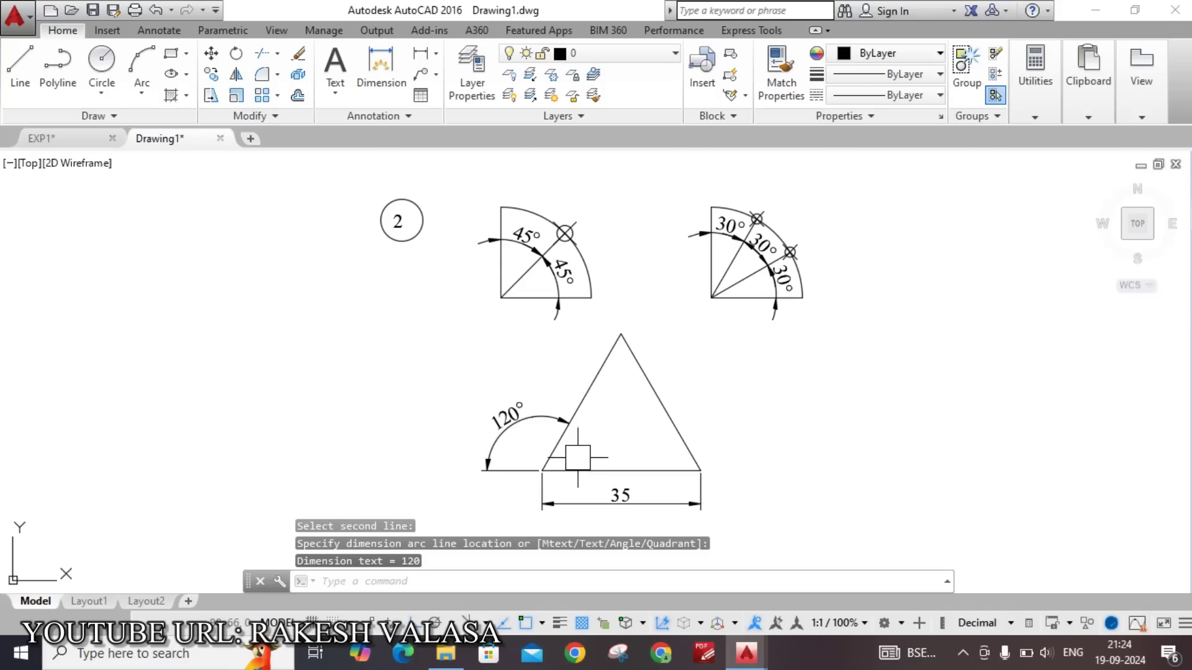
{"action": "key", "text": "ctrl+z"}
Step: Add an angular dimension between the triangle's left side and base, placing the arc inside the triangle
{"action": "type", "text": "d"}
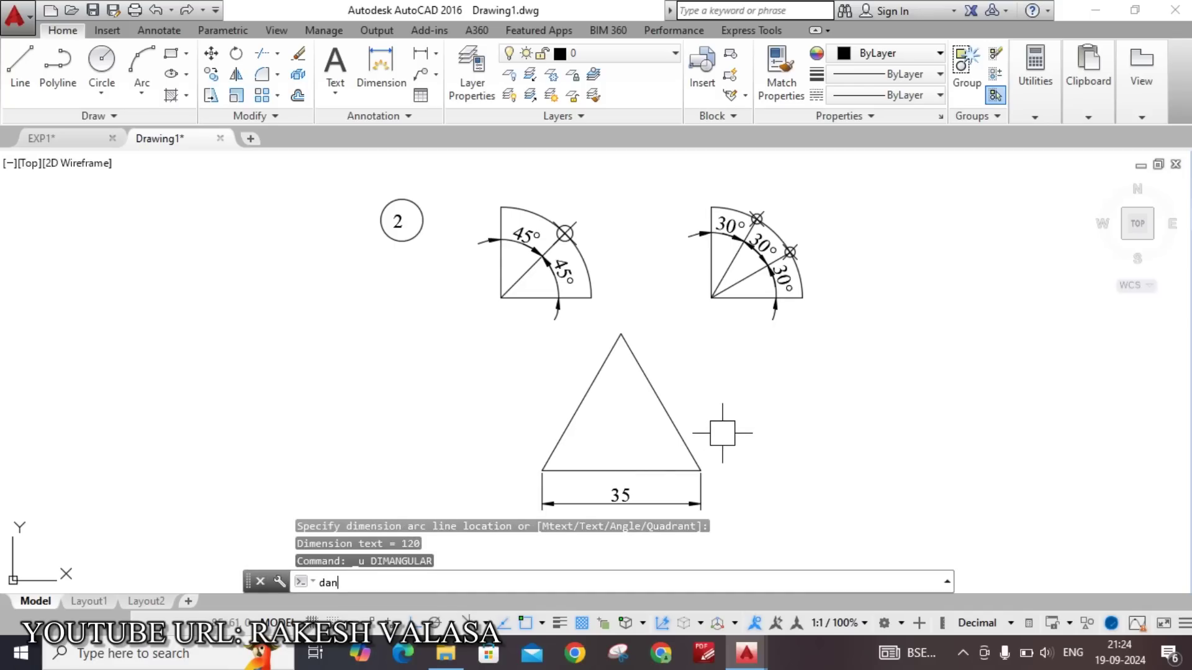
{"action": "type", "text": "an"}
{"action": "key", "text": "Return"}
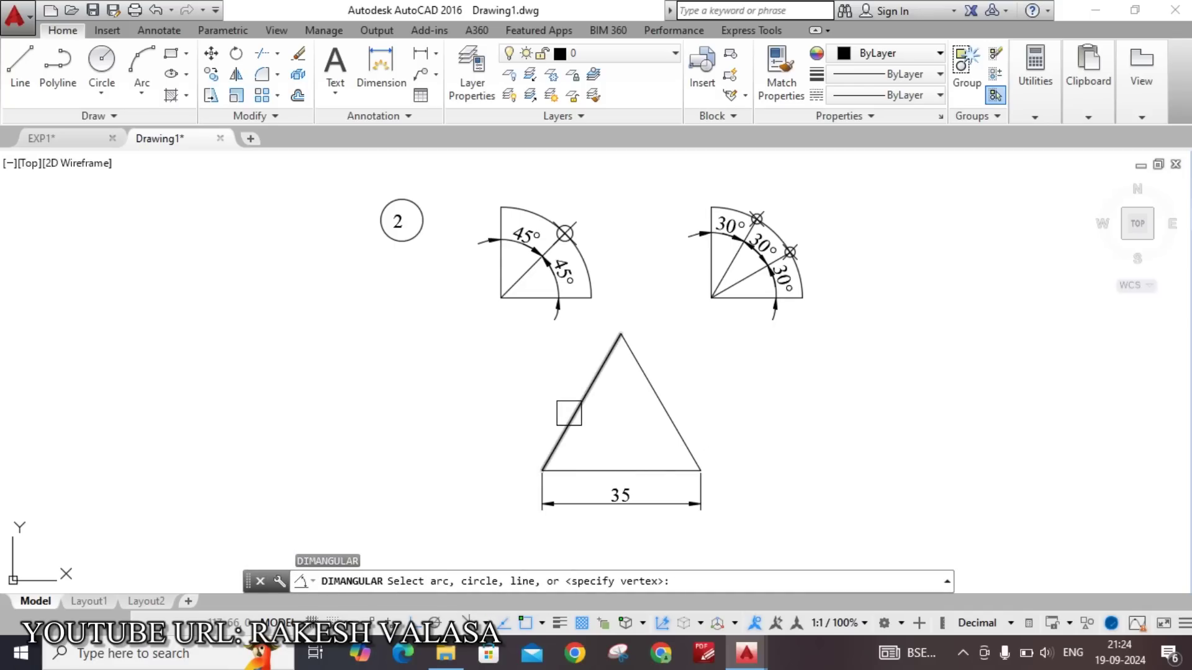
{"action": "left_click", "coordinate": [577, 404]}
{"action": "left_click", "coordinate": [598, 471]}
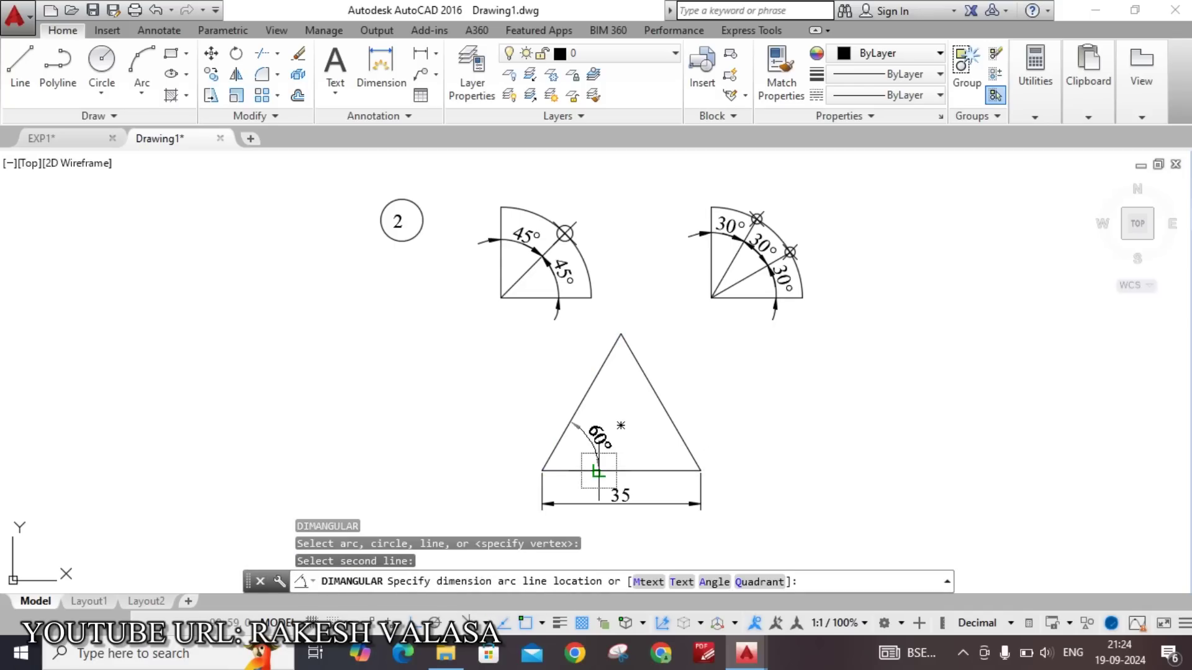
{"action": "left_click", "coordinate": [620, 426]}
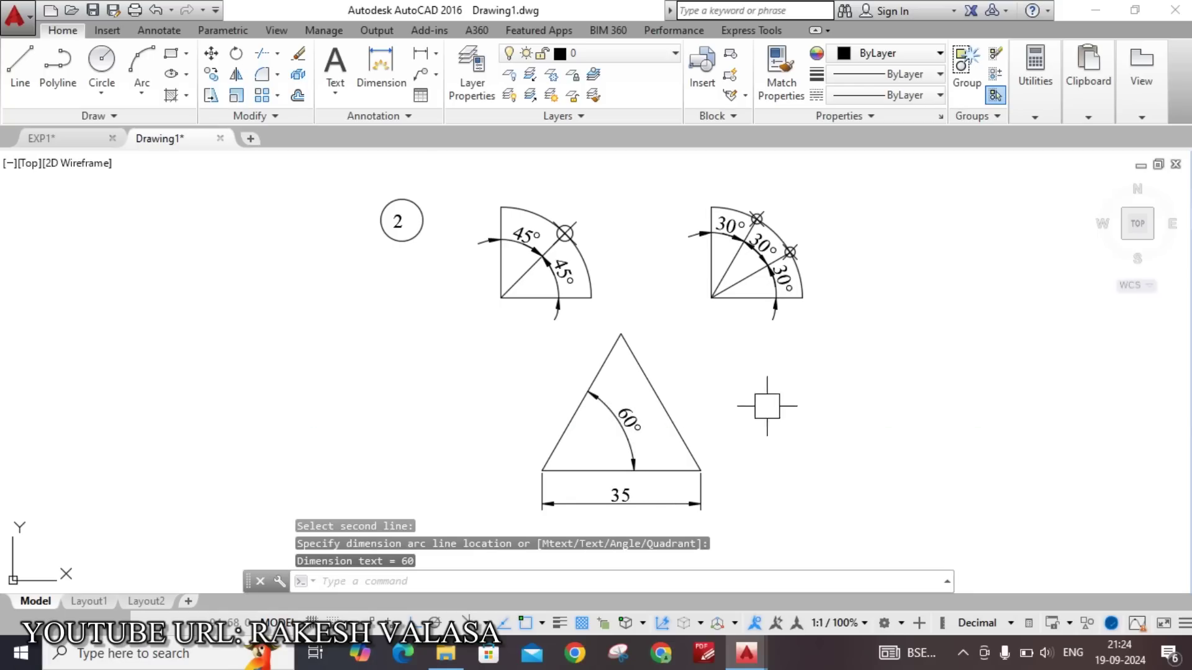
Step: Copy the circled problem number 2 straight down, placing it beside the equilateral triangle
{"action": "scroll", "coordinate": [788, 392], "scroll_direction": "down", "scroll_amount": 2}
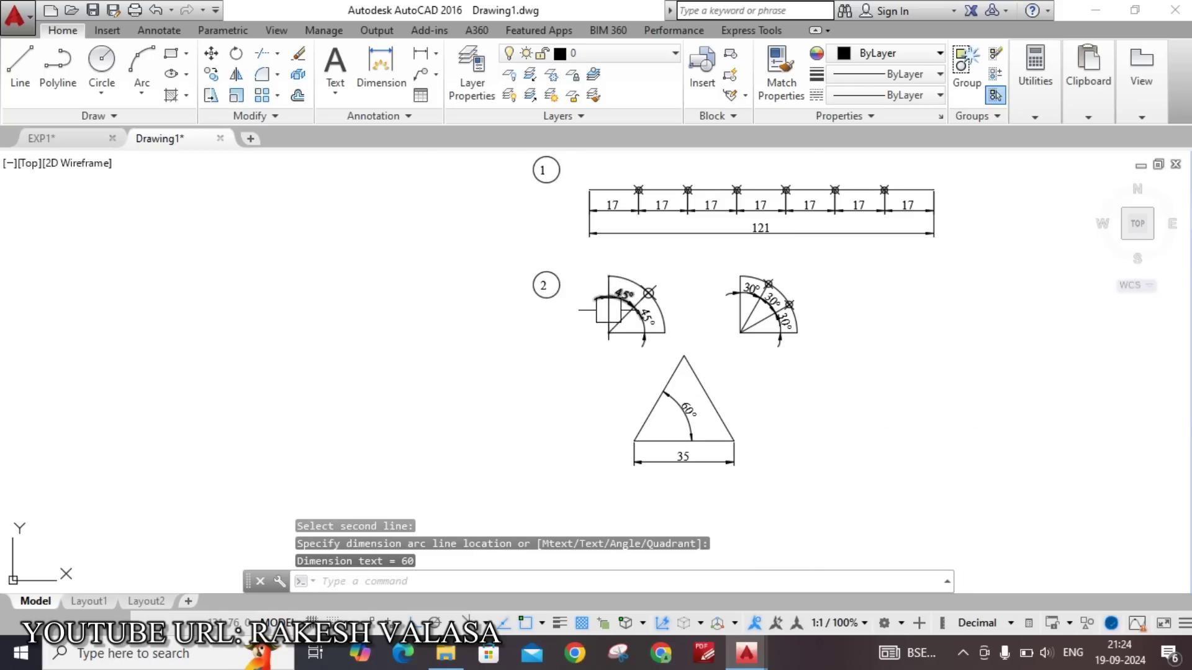
{"action": "type", "text": "co"}
{"action": "key", "text": "Return"}
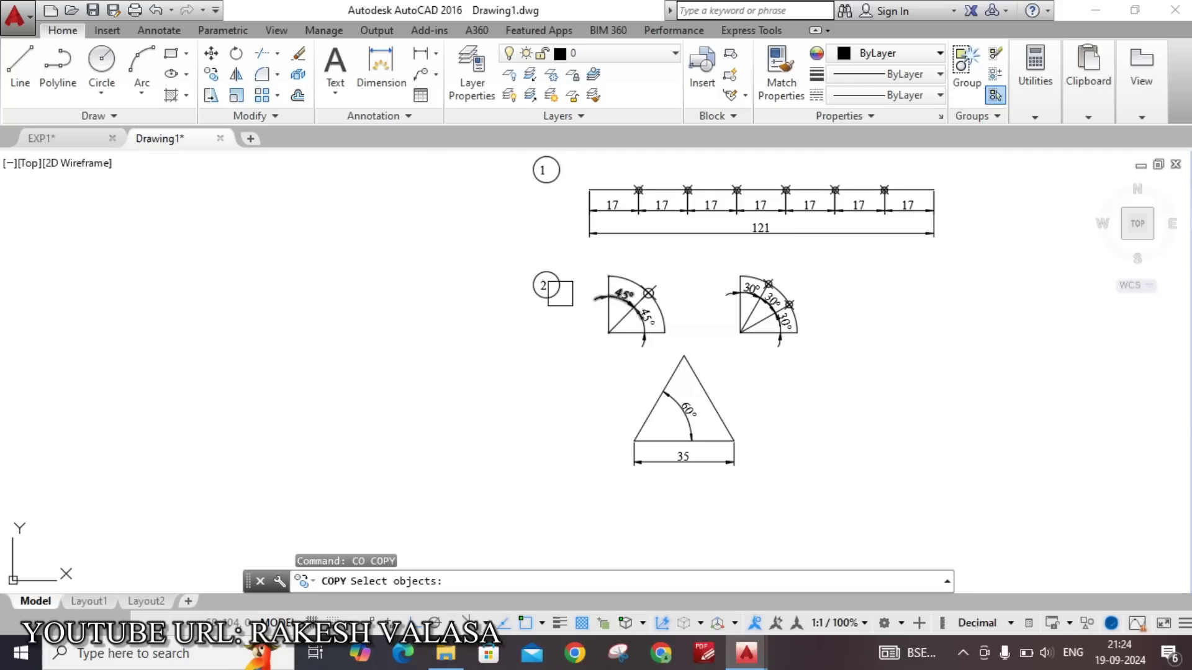
{"action": "scroll", "coordinate": [555, 292], "scroll_direction": "up", "scroll_amount": 6}
{"action": "left_click", "coordinate": [546, 293]}
{"action": "left_click", "coordinate": [483, 259]}
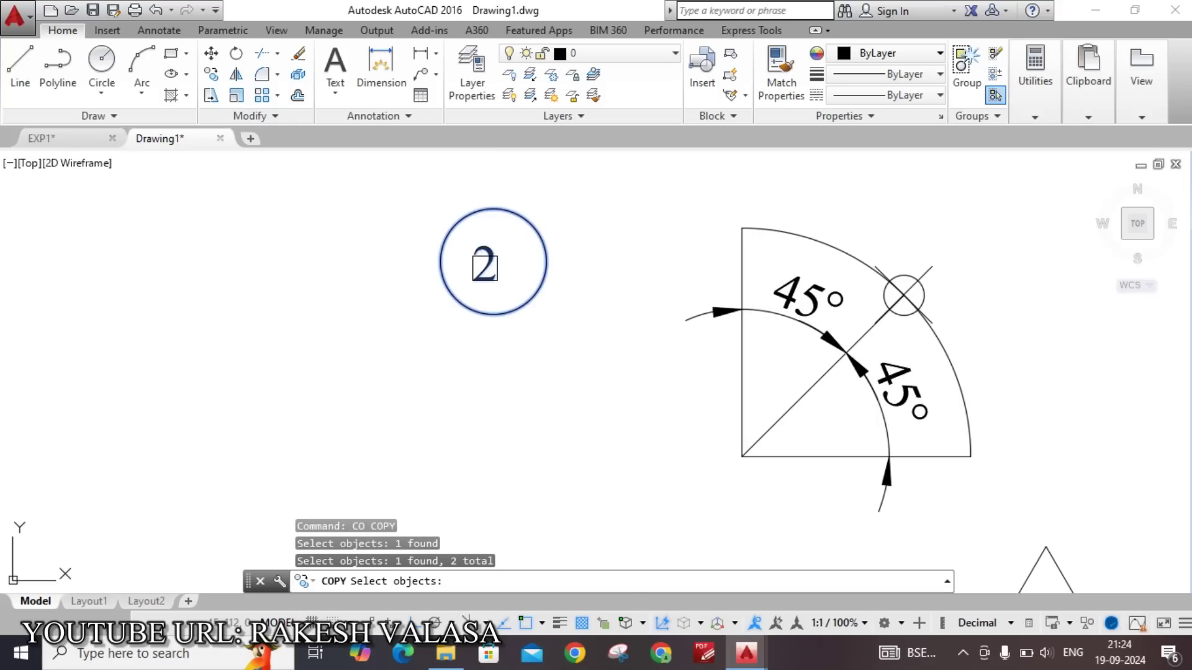
{"action": "key", "text": "Return"}
{"action": "left_click", "coordinate": [484, 256]}
{"action": "scroll", "coordinate": [484, 256], "scroll_direction": "down", "scroll_amount": 2}
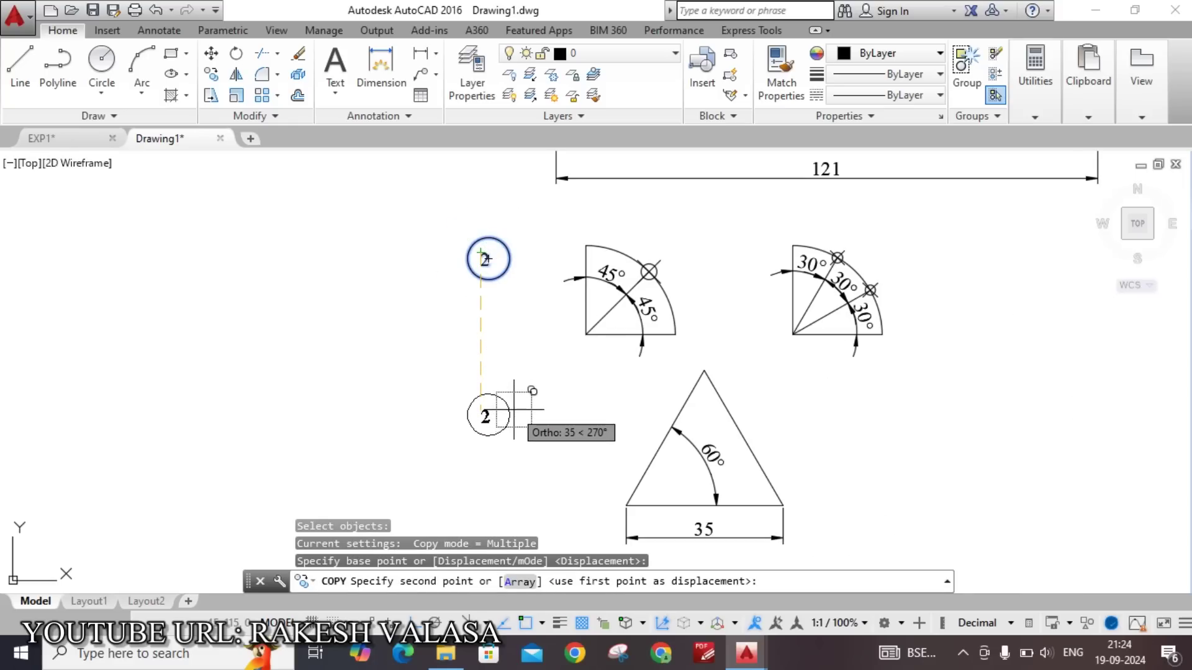
{"action": "left_click", "coordinate": [485, 414]}
{"action": "key", "text": "Escape"}
Step: Change the number inside the copied circle beside the triangle to 3
{"action": "scroll", "coordinate": [500, 409], "scroll_direction": "up", "scroll_amount": 5}
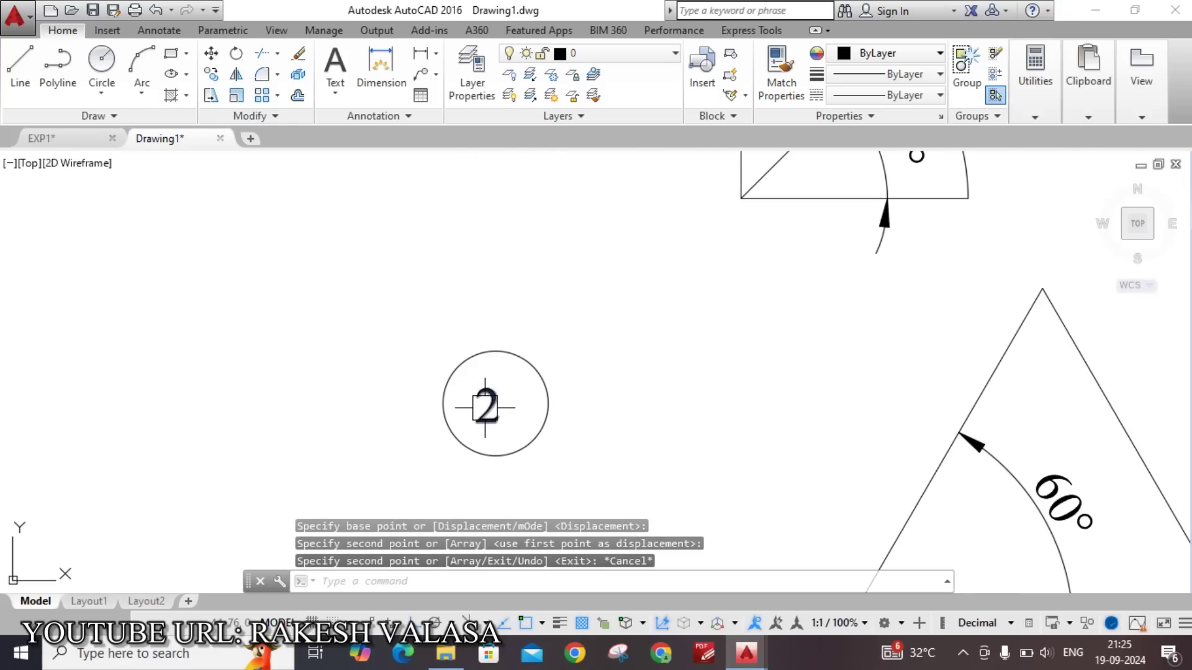
{"action": "double_click", "coordinate": [500, 406]}
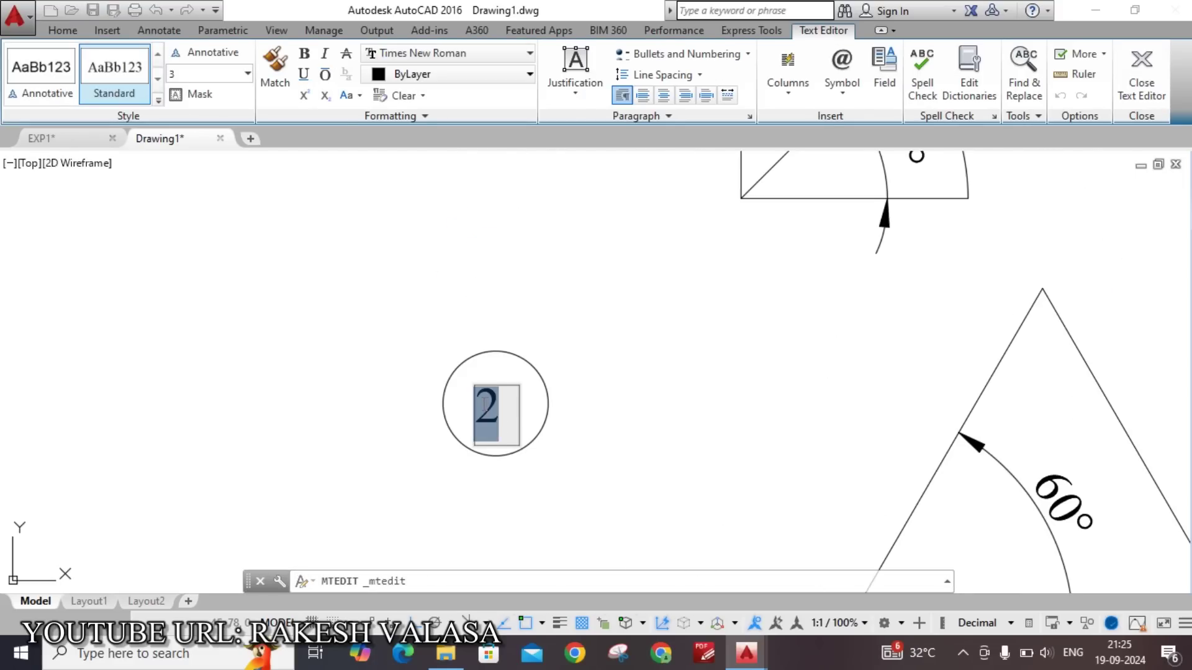
{"action": "type", "text": "3"}
{"action": "left_click", "coordinate": [540, 409]}
{"action": "scroll", "coordinate": [519, 399], "scroll_direction": "down", "scroll_amount": 8}
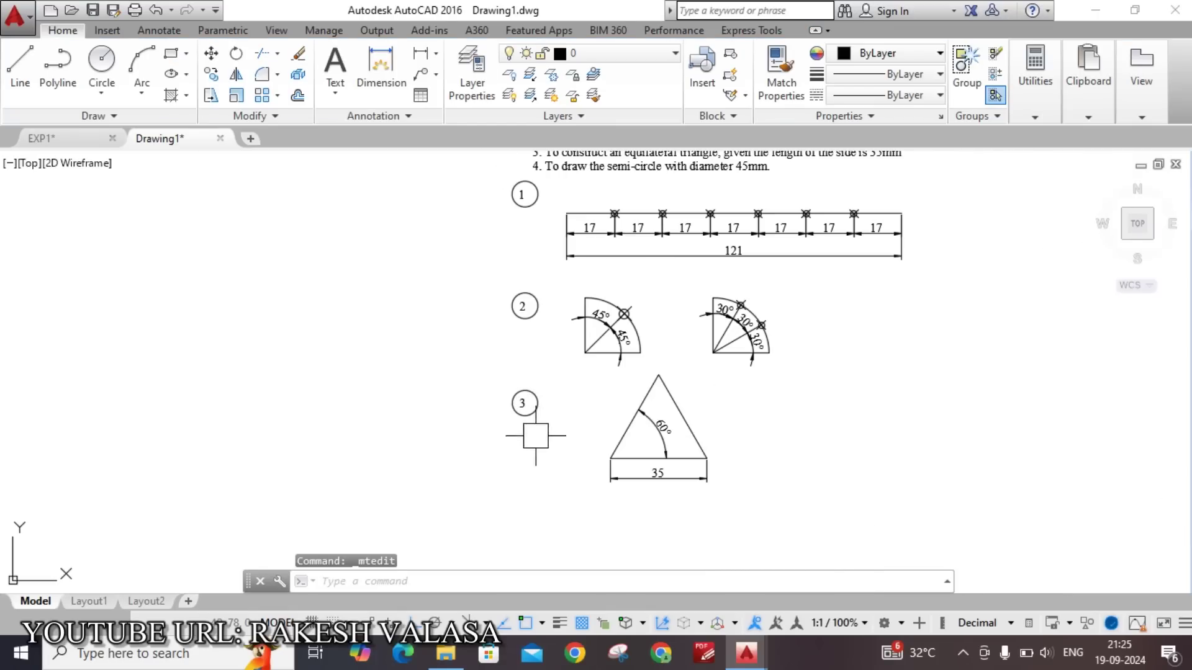
Step: Draw a circle below the dimensioned triangle using the Diameter option with a diameter of 45 mm
{"action": "scroll", "coordinate": [610, 253], "scroll_direction": "up", "scroll_amount": 4}
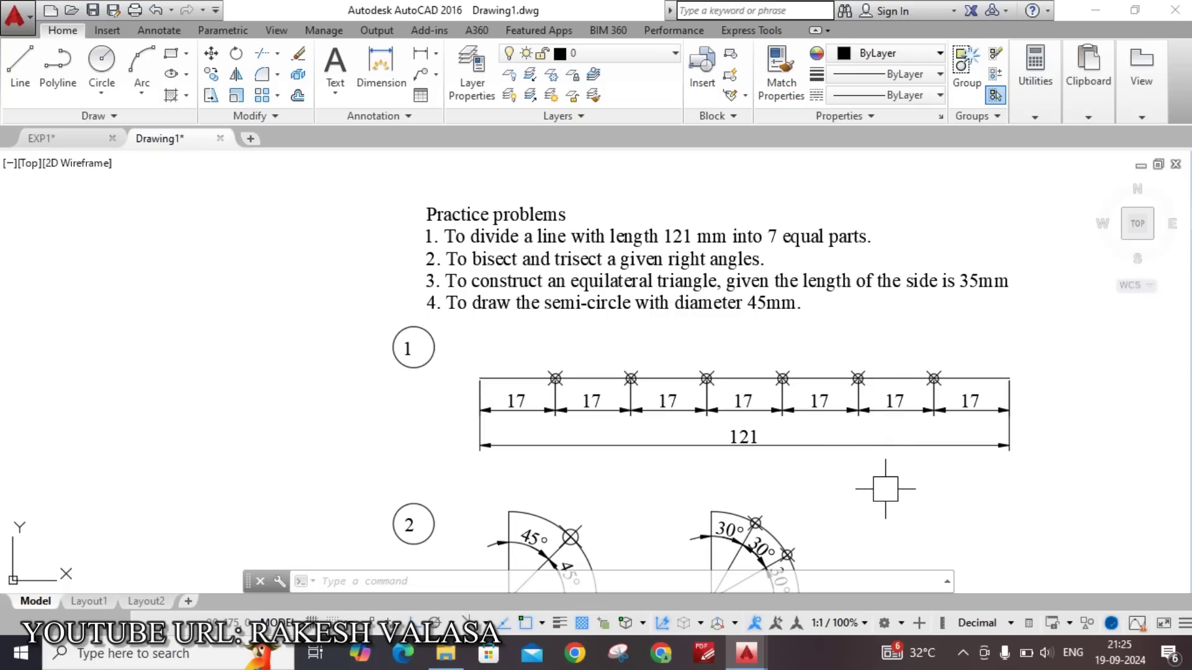
{"action": "mouse_move", "coordinate": [885, 489]}
{"action": "middle_mouse_down"}
{"action": "mouse_move", "coordinate": [840, 407]}
{"action": "mouse_move", "coordinate": [814, 314]}
{"action": "middle_mouse_up"}
{"action": "middle_click_drag", "start_coordinate": [800, 444], "coordinate": [787, 324]}
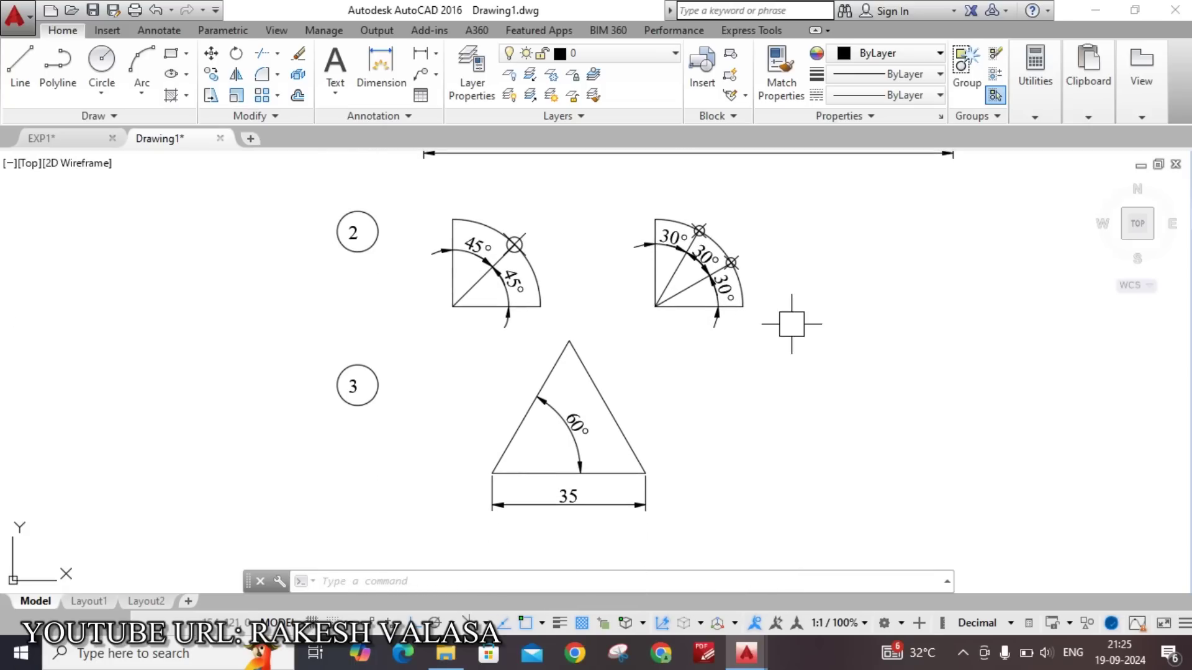
{"action": "mouse_move", "coordinate": [769, 483]}
{"action": "middle_mouse_down"}
{"action": "mouse_move", "coordinate": [757, 345]}
{"action": "mouse_move", "coordinate": [771, 288]}
{"action": "middle_mouse_up"}
{"action": "middle_click_drag", "start_coordinate": [793, 187], "coordinate": [833, 545]}
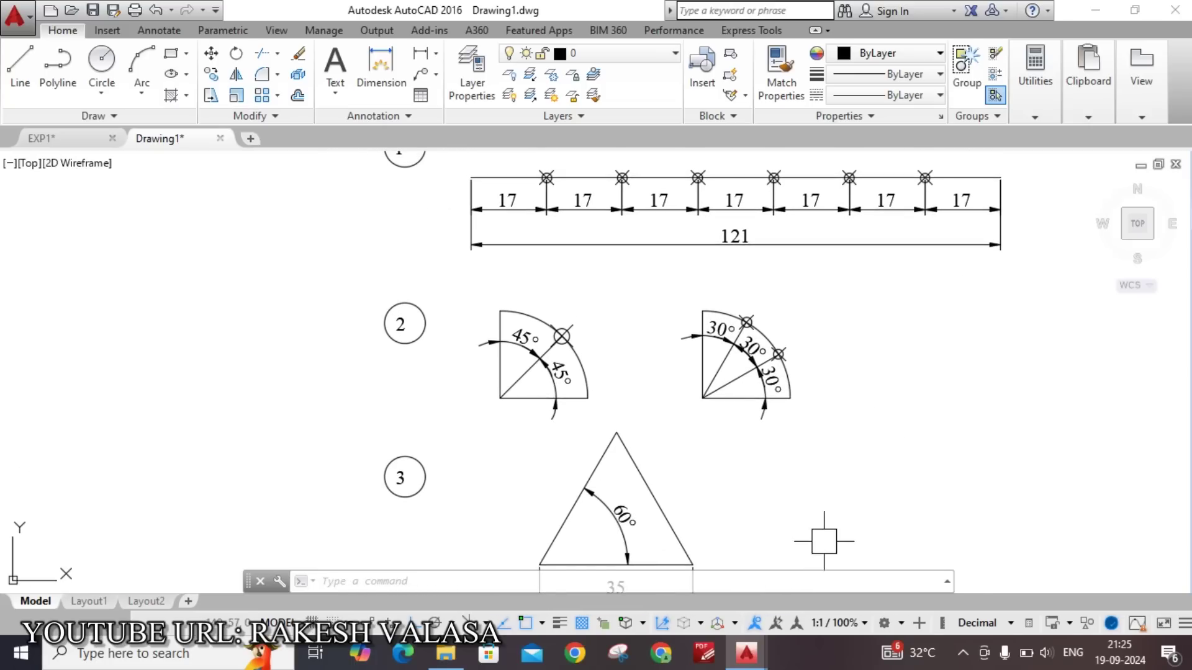
{"action": "mouse_move", "coordinate": [925, 311]}
{"action": "middle_mouse_down"}
{"action": "mouse_move", "coordinate": [919, 507]}
{"action": "mouse_move", "coordinate": [925, 220]}
{"action": "middle_mouse_up"}
{"action": "middle_click_drag", "start_coordinate": [875, 439], "coordinate": [867, 259]}
{"action": "type", "text": "c"}
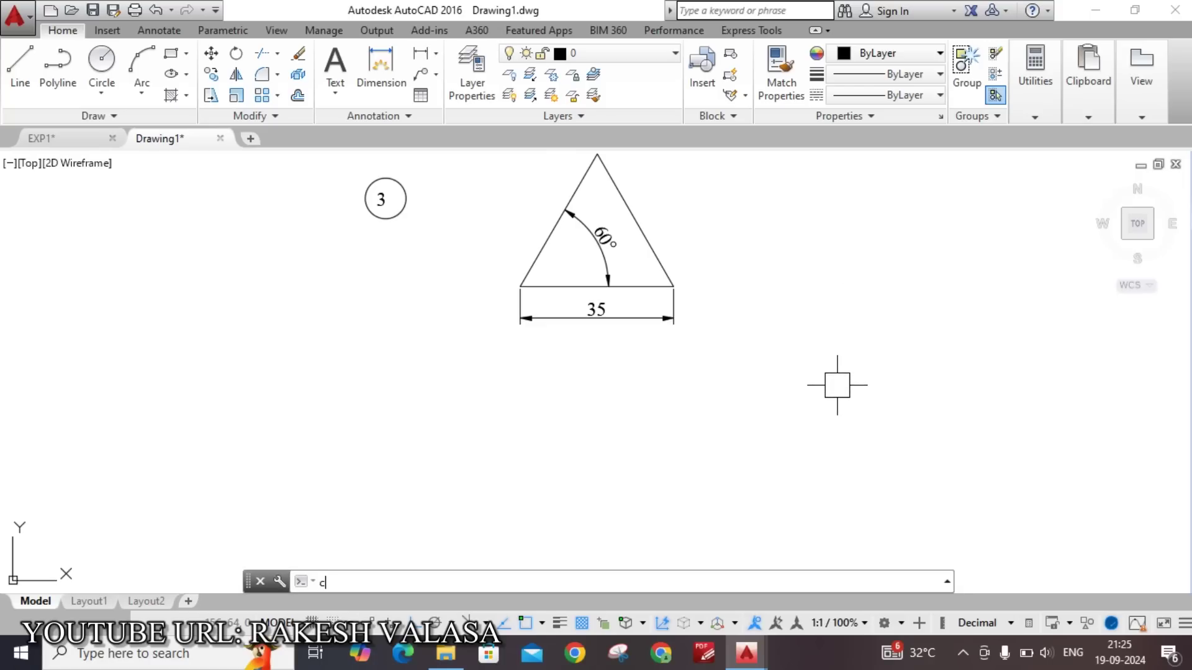
{"action": "key", "text": "Return"}
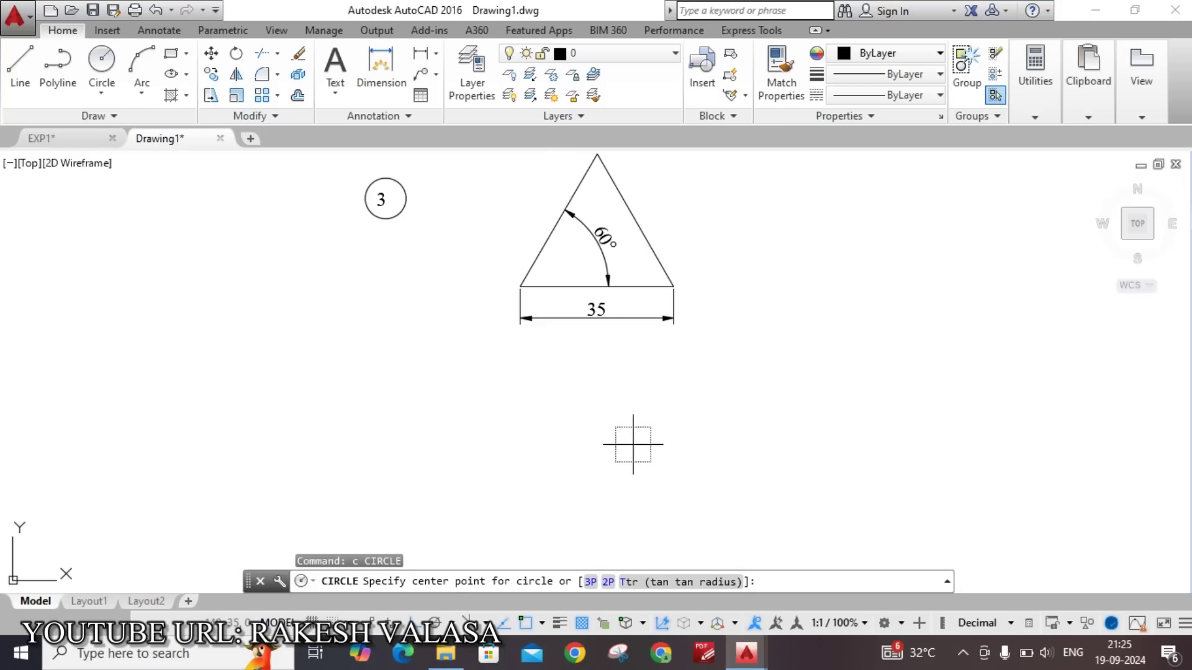
{"action": "left_click", "coordinate": [586, 444]}
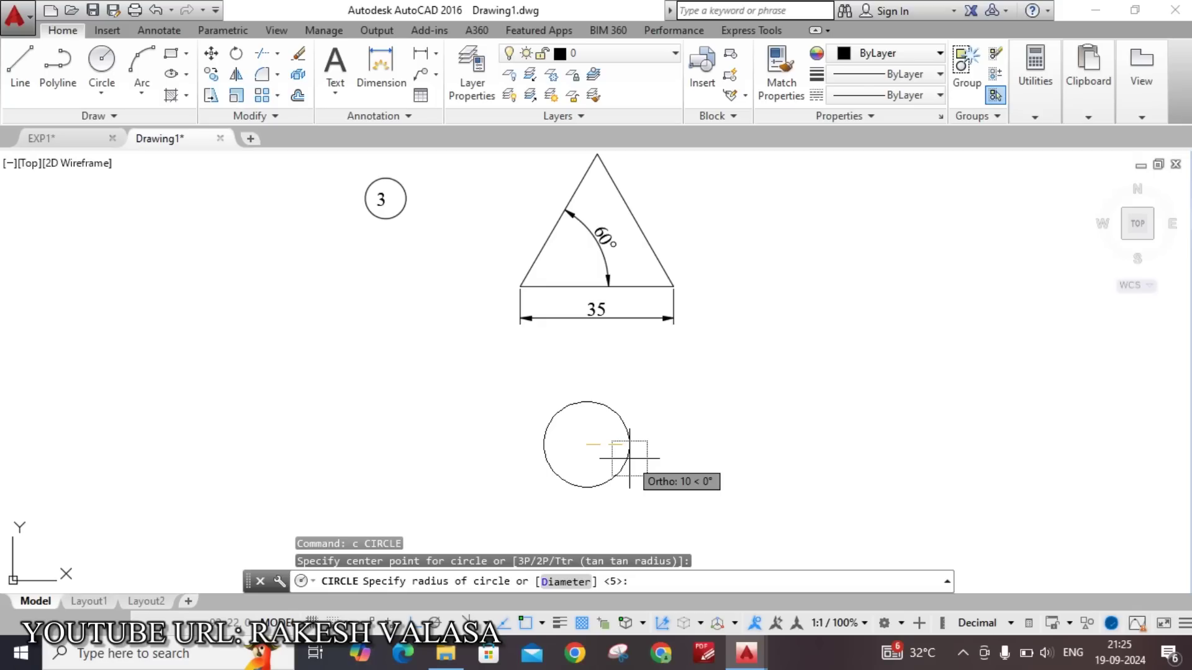
{"action": "left_click", "coordinate": [547, 584]}
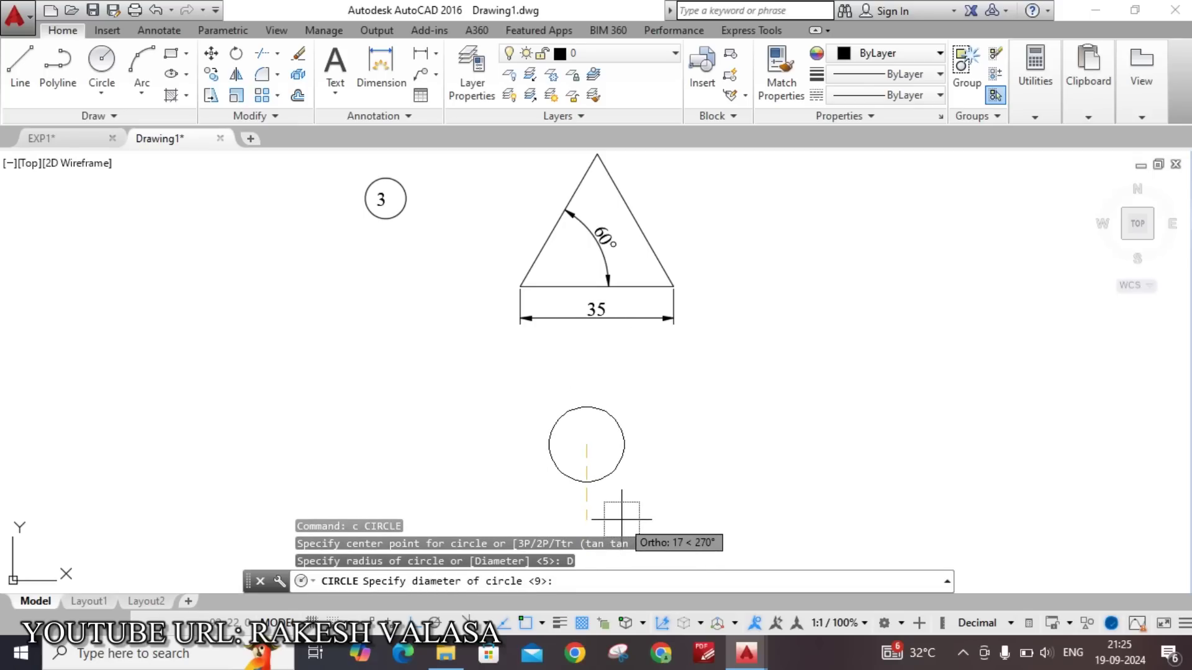
{"action": "type", "text": "45"}
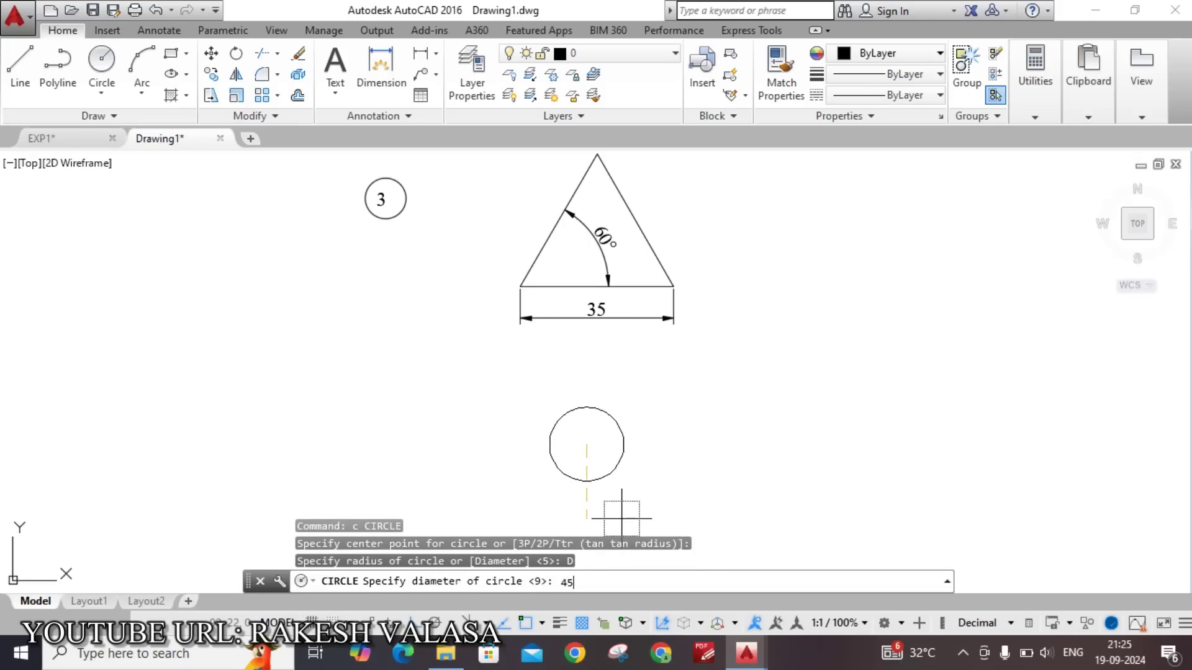
{"action": "key", "text": "Return"}
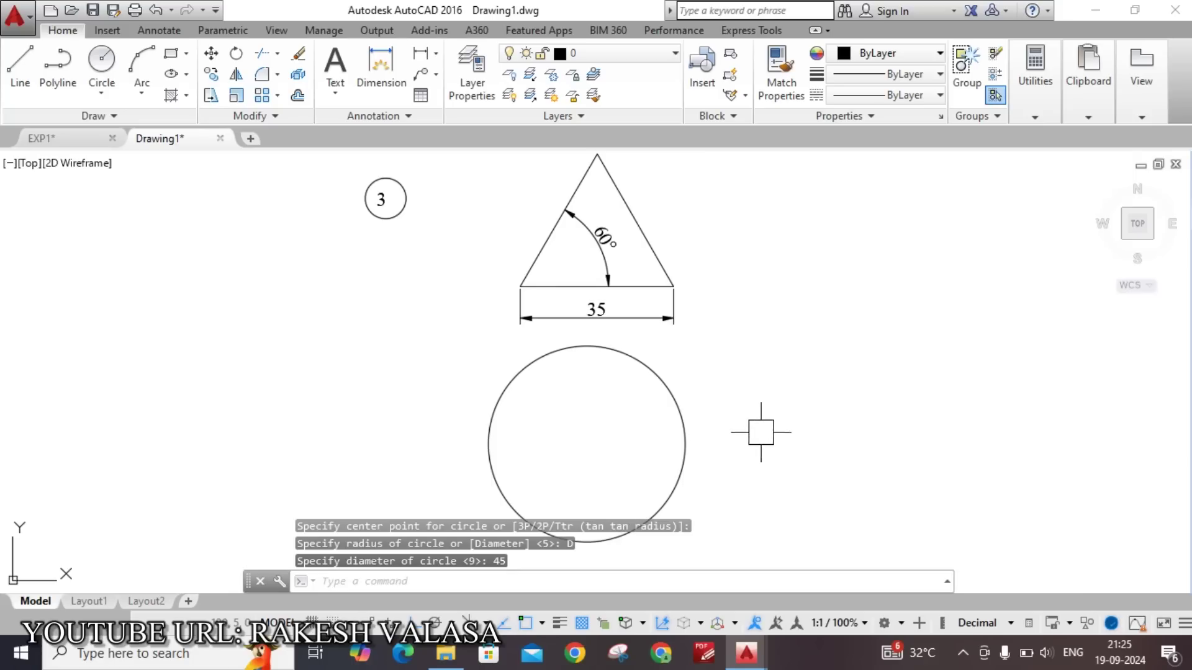
{"action": "middle_click_drag", "start_coordinate": [825, 234], "coordinate": [734, 550]}
{"action": "scroll", "coordinate": [739, 556], "scroll_direction": "up", "scroll_amount": 2}
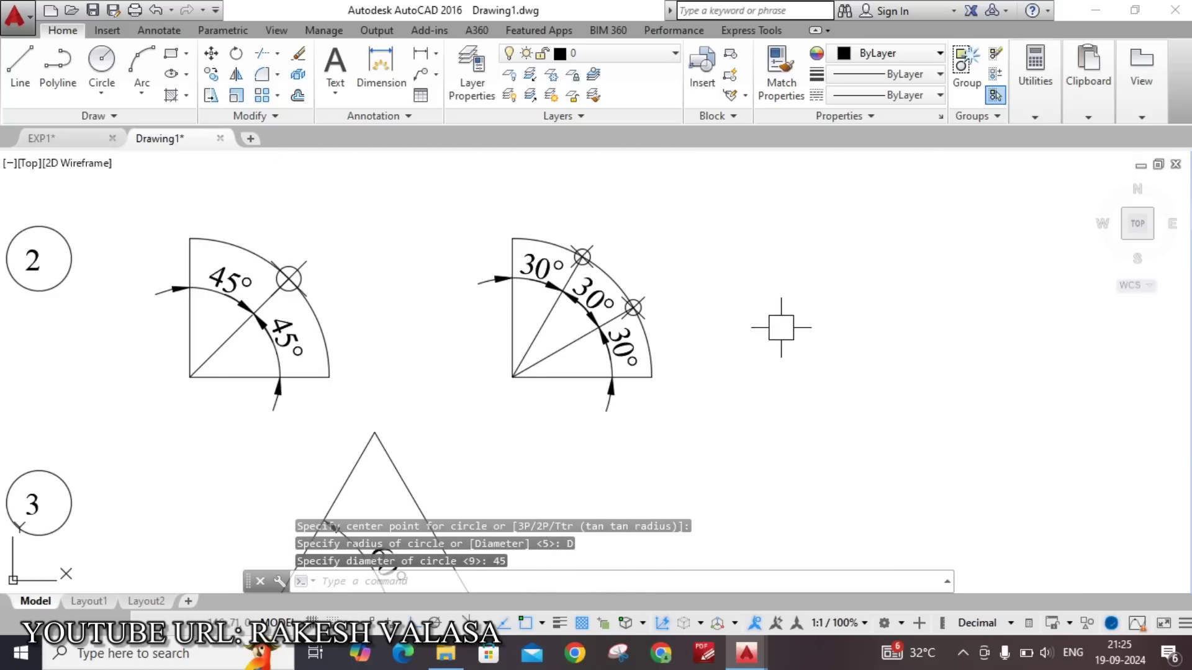
{"action": "mouse_move", "coordinate": [780, 327]}
{"action": "middle_mouse_down"}
{"action": "mouse_move", "coordinate": [920, 513]}
{"action": "mouse_move", "coordinate": [921, 551]}
{"action": "middle_mouse_up"}
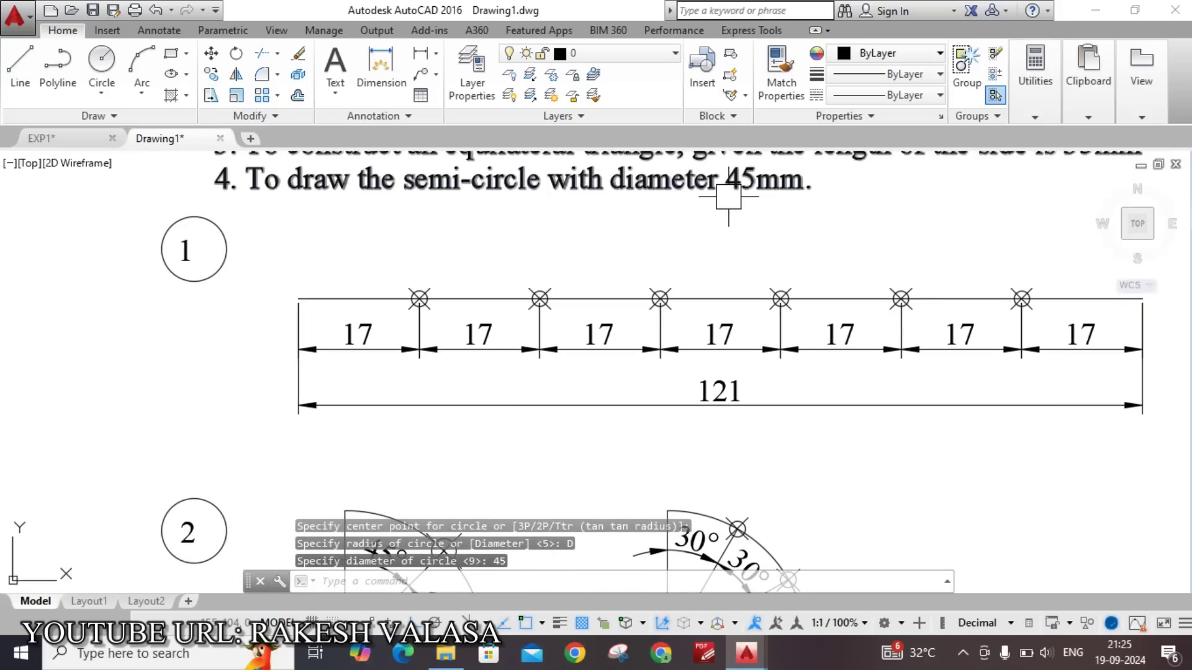
{"action": "scroll", "coordinate": [857, 373], "scroll_direction": "down", "scroll_amount": 6}
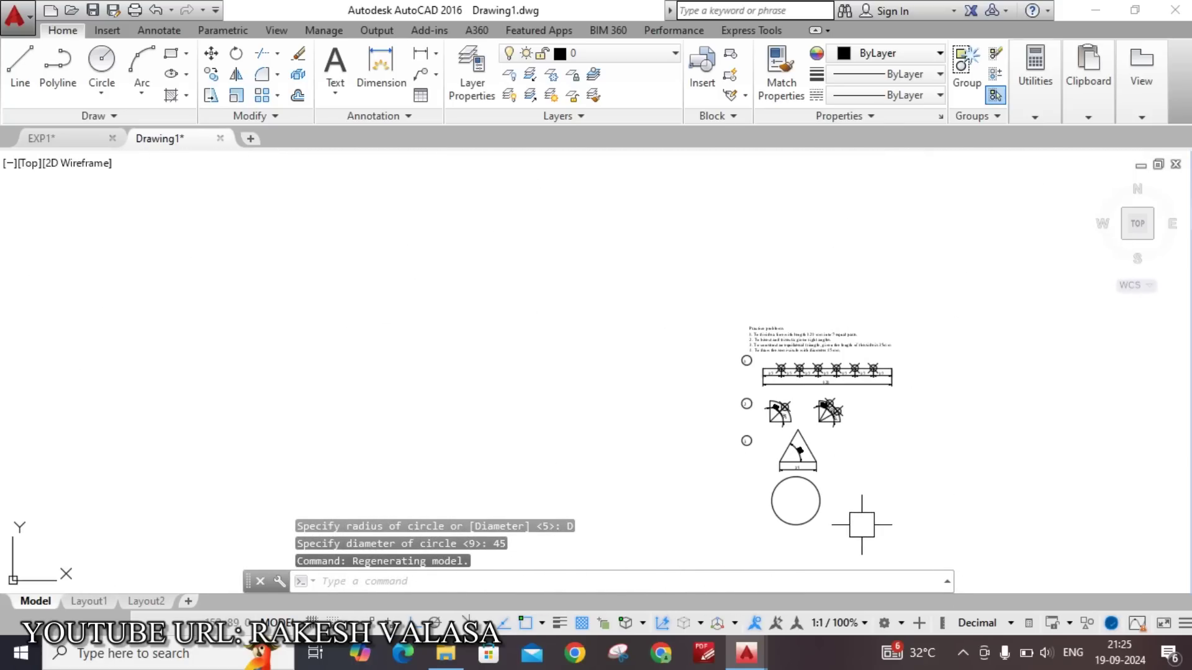
{"action": "scroll", "coordinate": [857, 519], "scroll_direction": "up", "scroll_amount": 5}
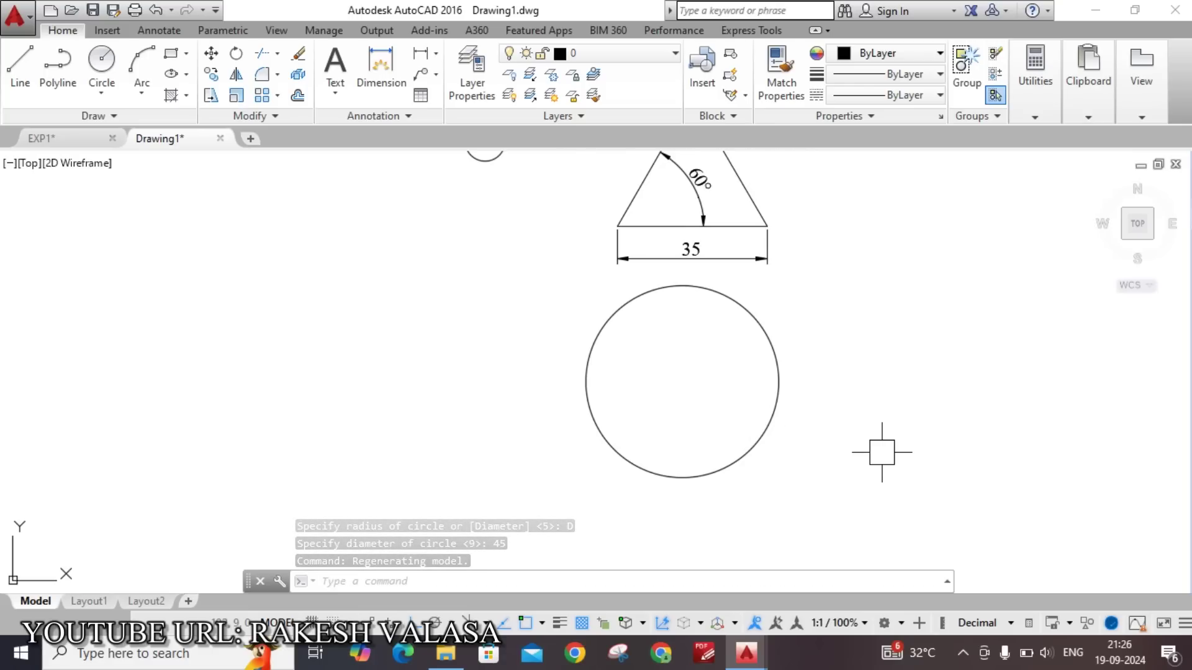
Step: Draw a horizontal line across the 45 mm circle through its centre, from the left quadrant to the right quadrant
{"action": "type", "text": "l"}
{"action": "key", "text": "Return"}
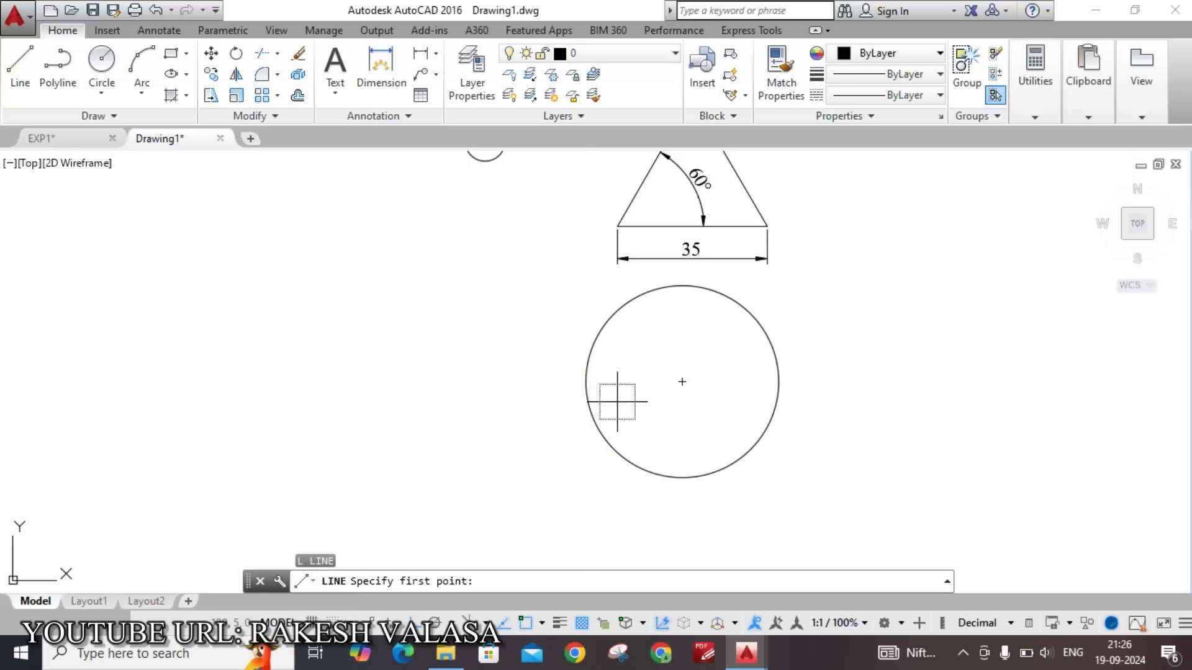
{"action": "left_click", "coordinate": [585, 381]}
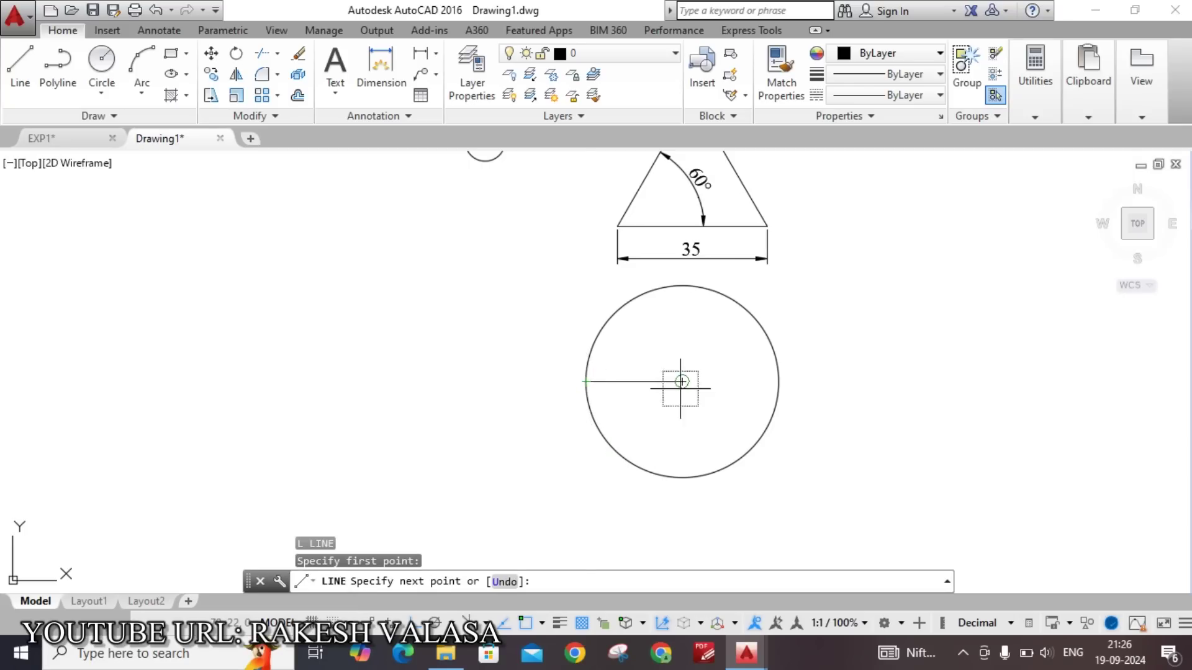
{"action": "left_click", "coordinate": [778, 381]}
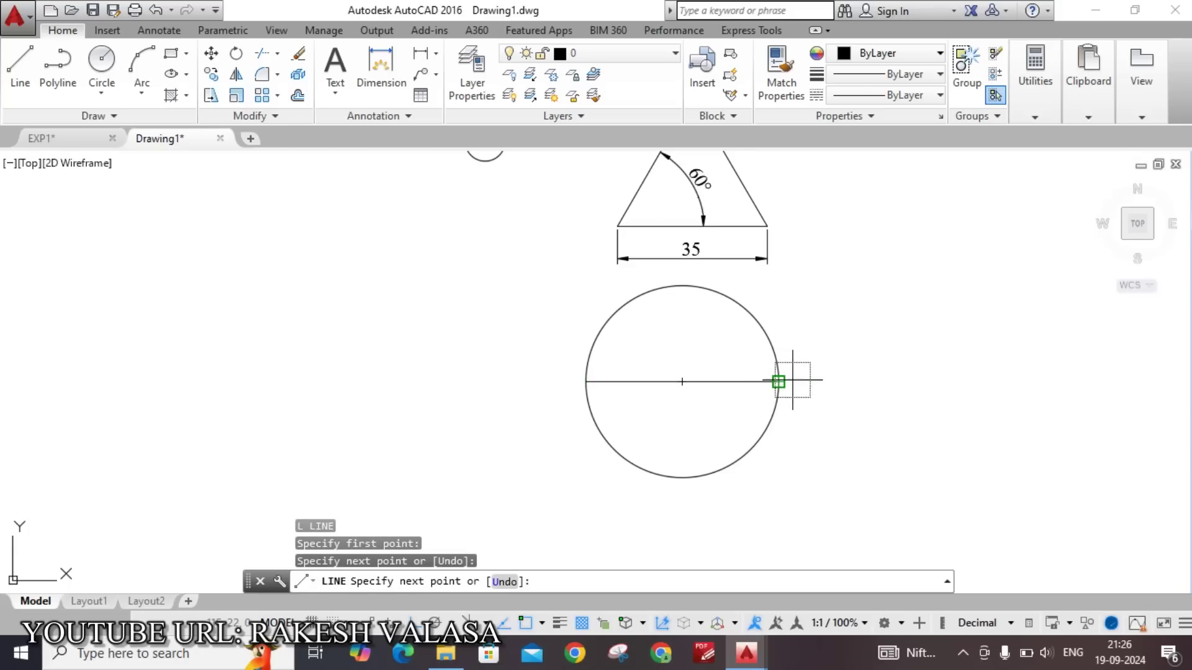
{"action": "key", "text": "Escape"}
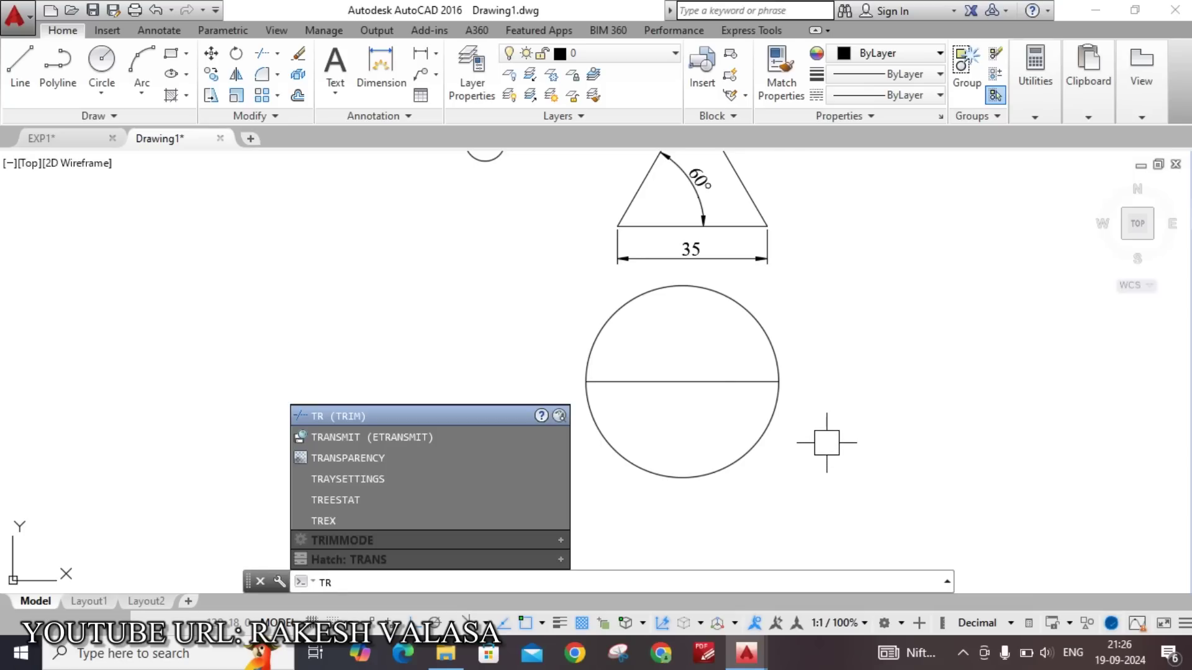
Step: Trim away the lower half of the circle below the diameter line, leaving a semicircle
{"action": "key", "text": "Return"}
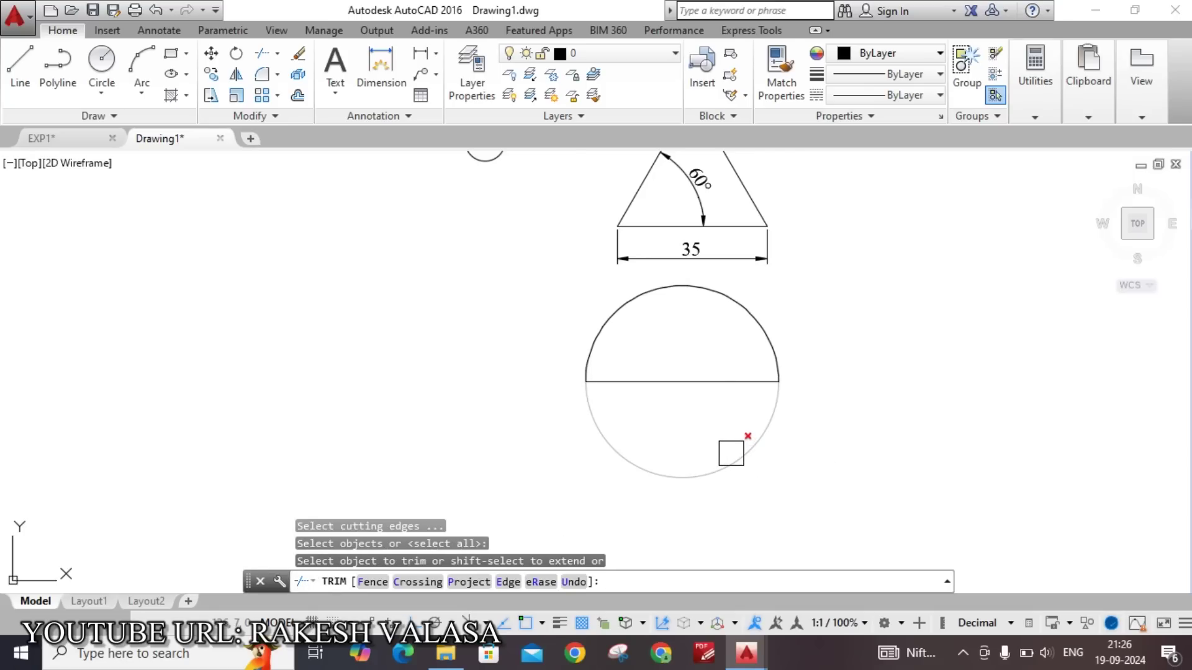
{"action": "left_click", "coordinate": [732, 456]}
{"action": "key", "text": "Escape"}
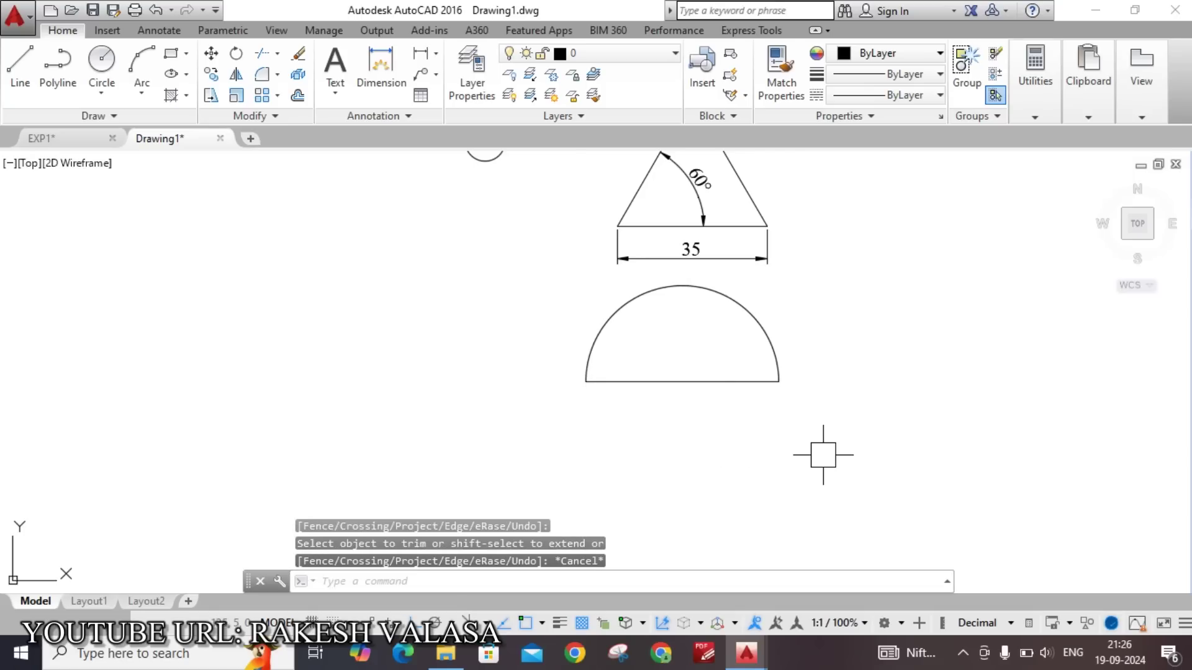
Step: Add a linear dimension to the semicircle's base, placing it below the line
{"action": "type", "text": "dl"}
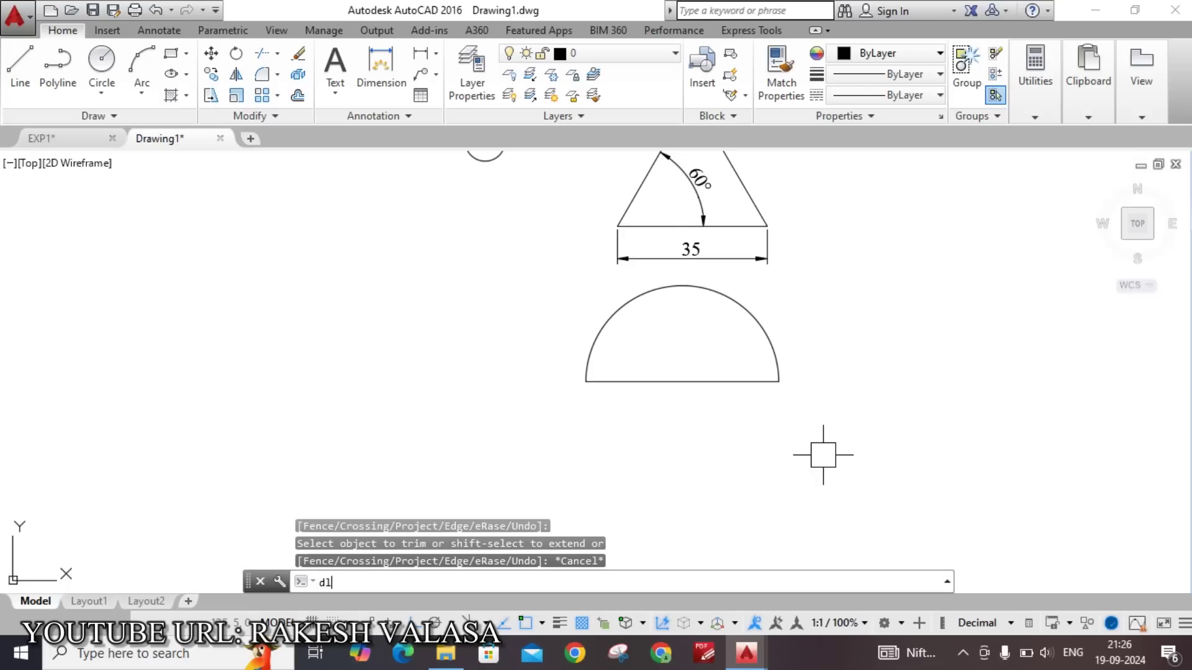
{"action": "type", "text": "i"}
{"action": "key", "text": "Return"}
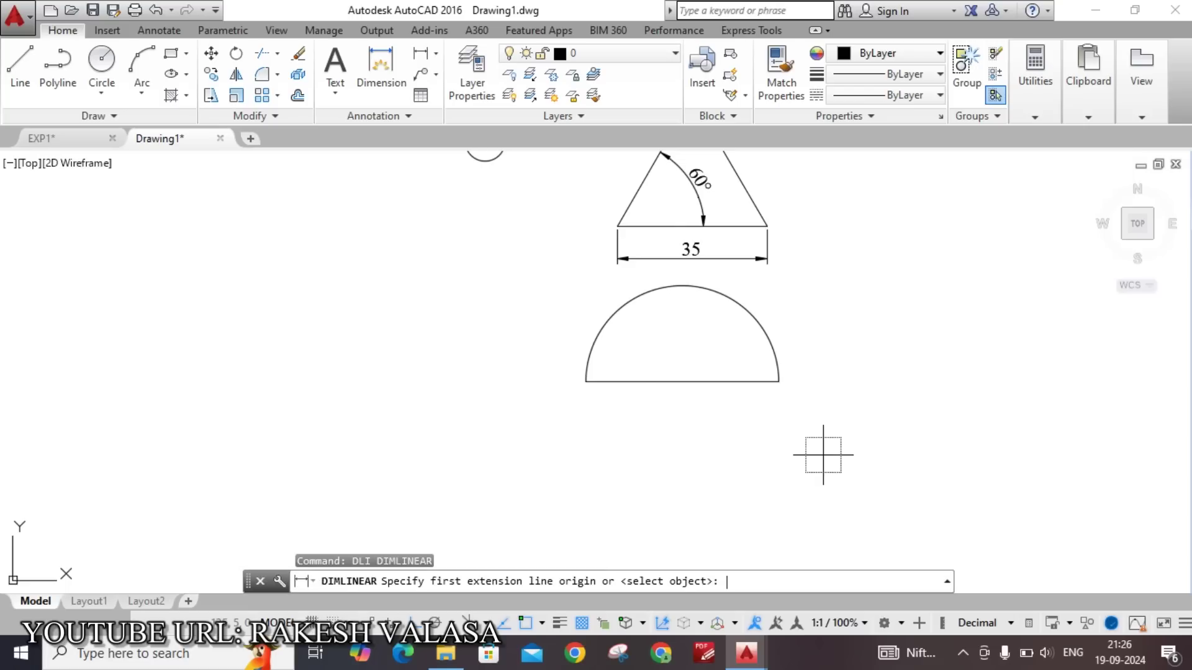
{"action": "left_click", "coordinate": [585, 382]}
{"action": "left_click", "coordinate": [778, 382]}
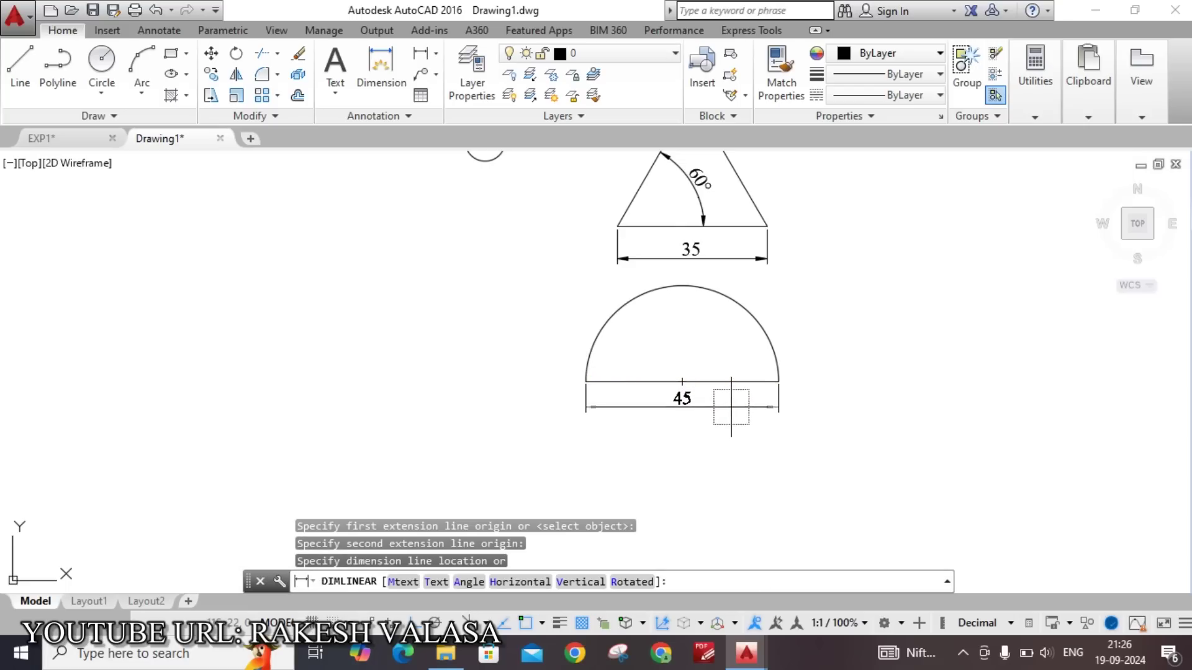
{"action": "left_click", "coordinate": [717, 420]}
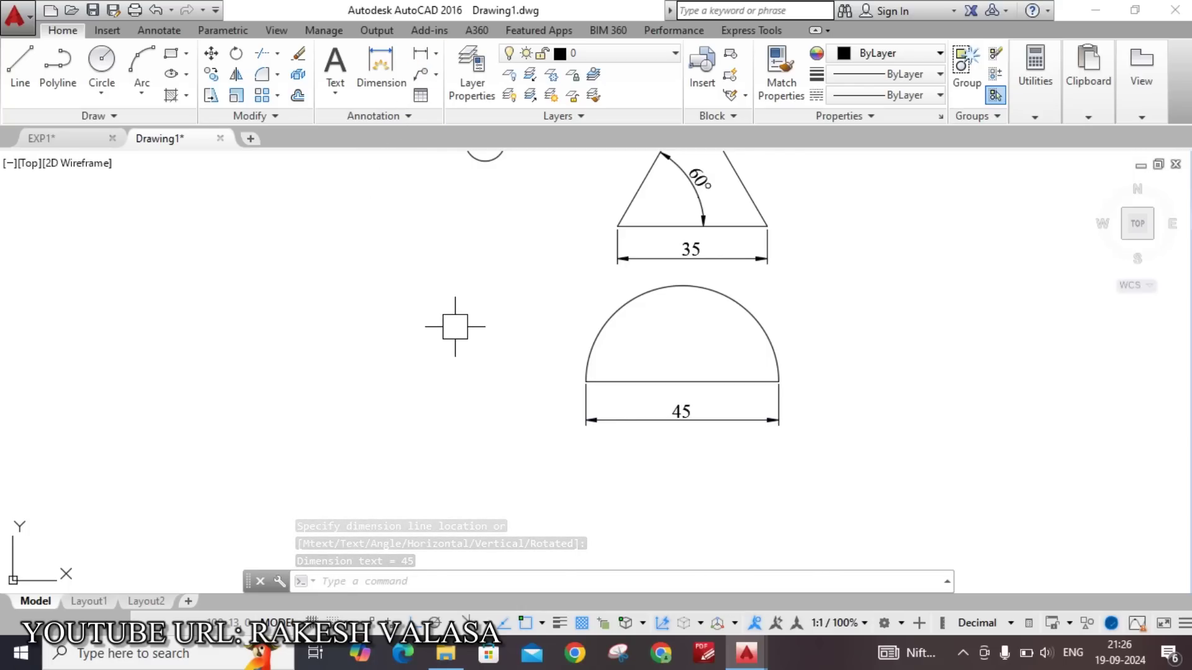
Step: Add a diameter dimension to the semicircle's arc, placing its text outside the arc at the upper left
{"action": "type", "text": "d"}
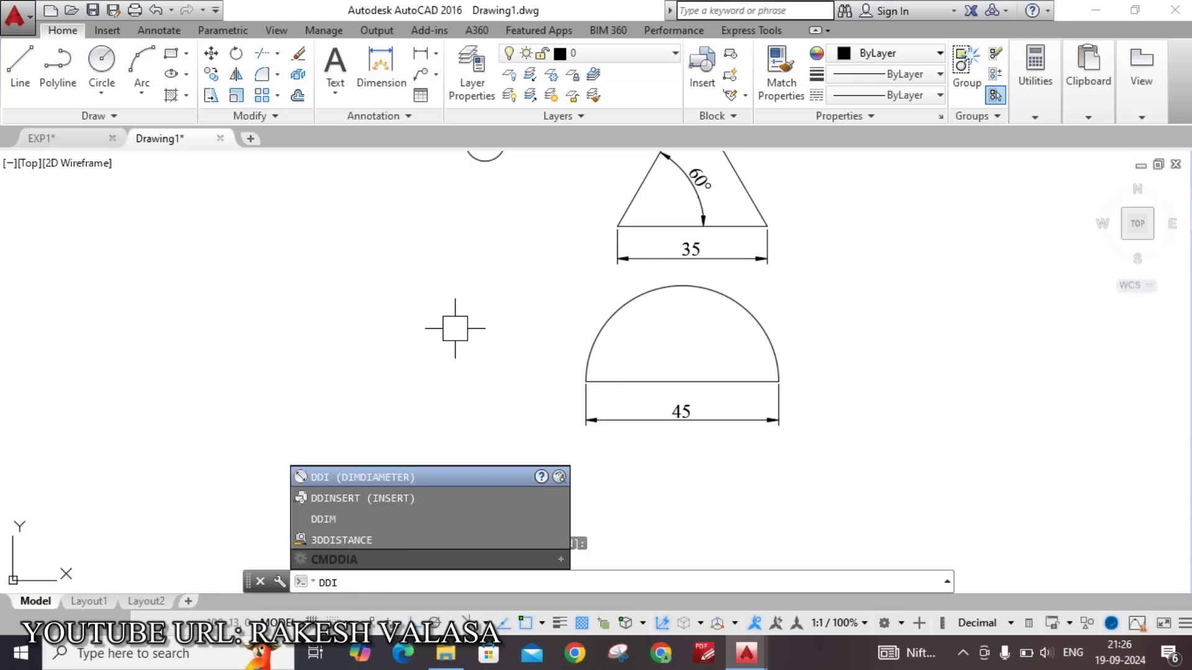
{"action": "key", "text": "Return"}
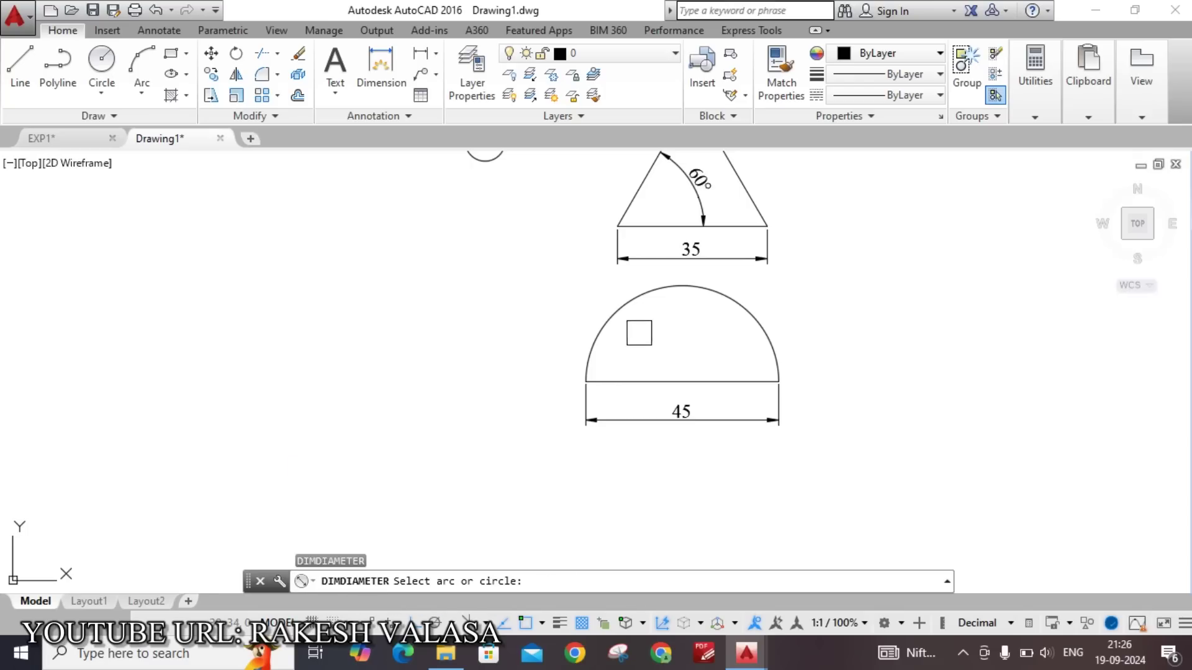
{"action": "left_click", "coordinate": [623, 309]}
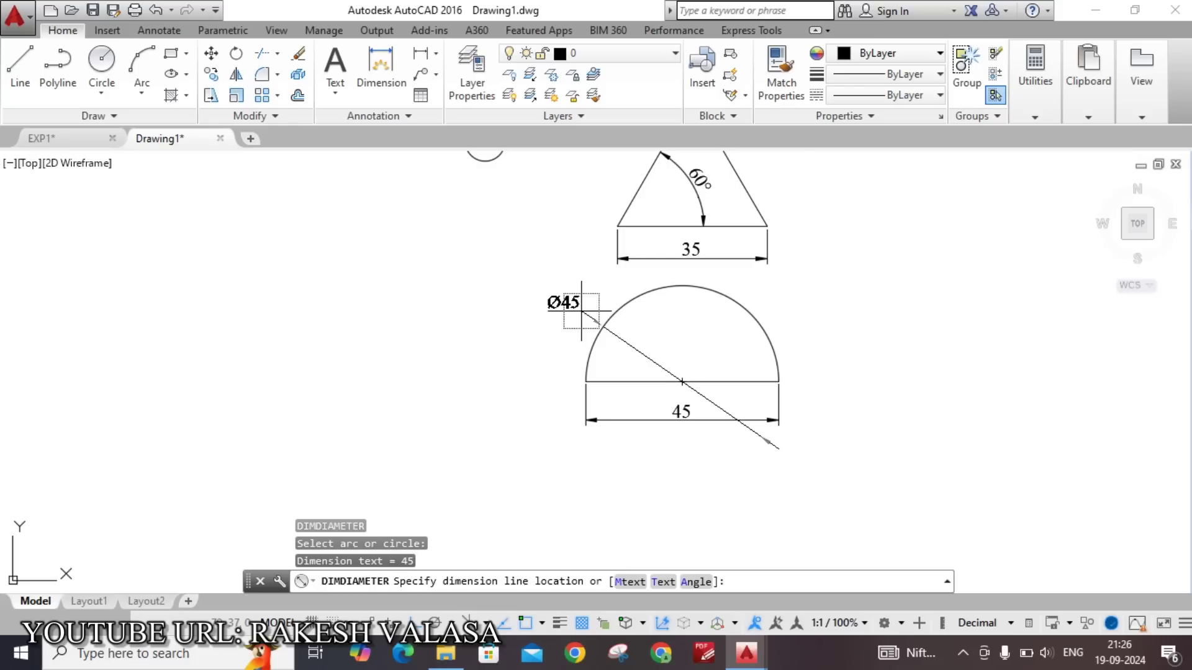
{"action": "left_click", "coordinate": [582, 314]}
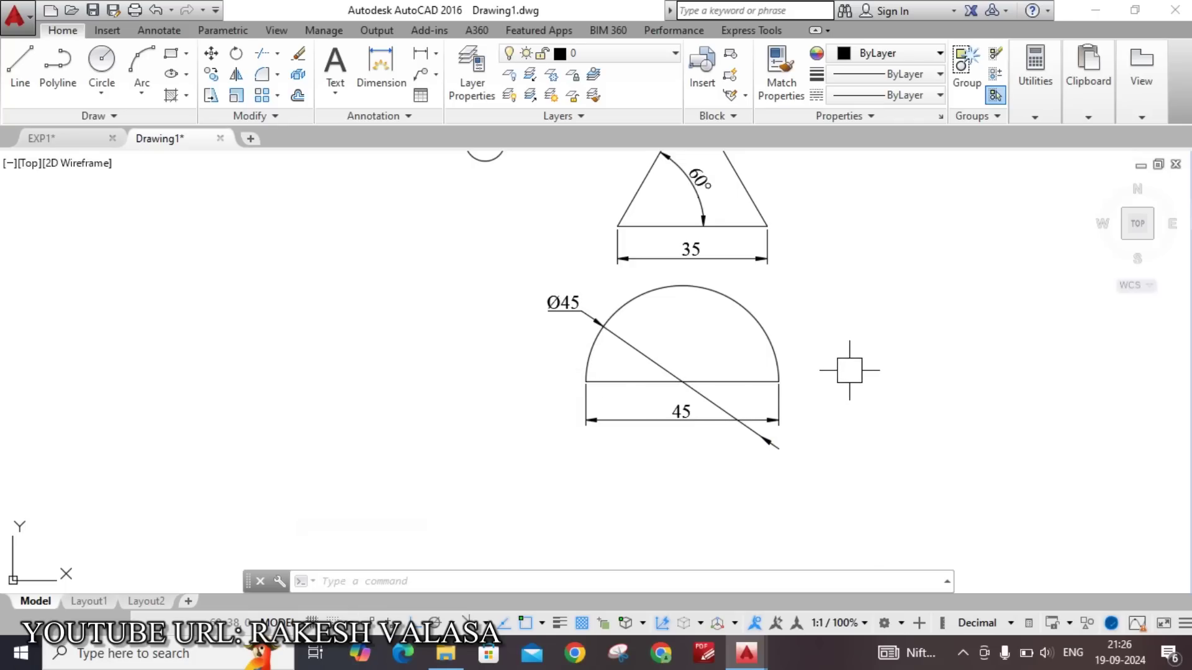
Step: Copy the circled problem number 3 straight down, placing it beside the semicircle
{"action": "middle_click_drag", "start_coordinate": [845, 367], "coordinate": [856, 458]}
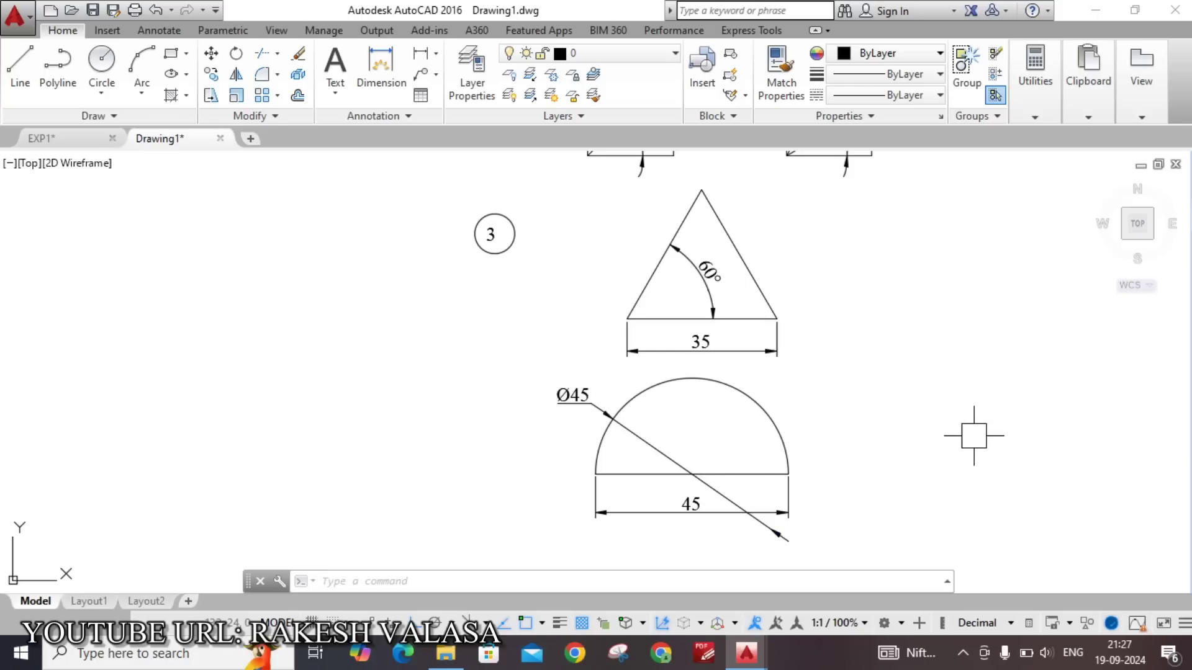
{"action": "type", "text": "co"}
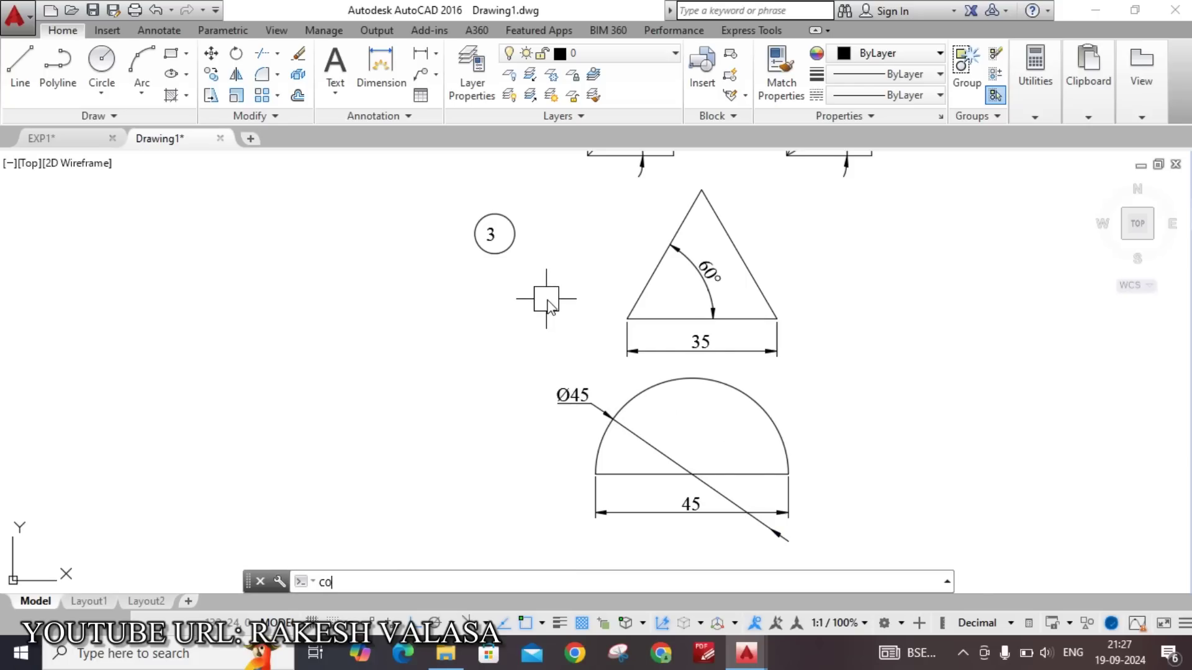
{"action": "key", "text": "Return"}
{"action": "left_click", "coordinate": [514, 238]}
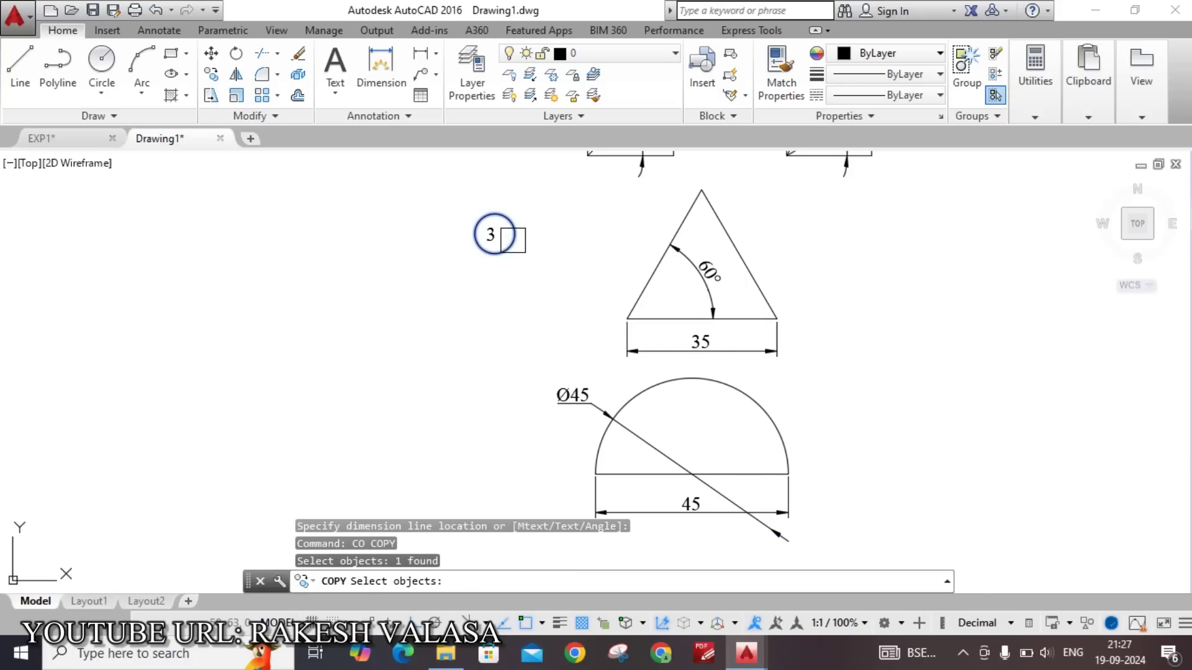
{"action": "scroll", "coordinate": [484, 234], "scroll_direction": "up", "scroll_amount": 3}
{"action": "key", "text": "Return"}
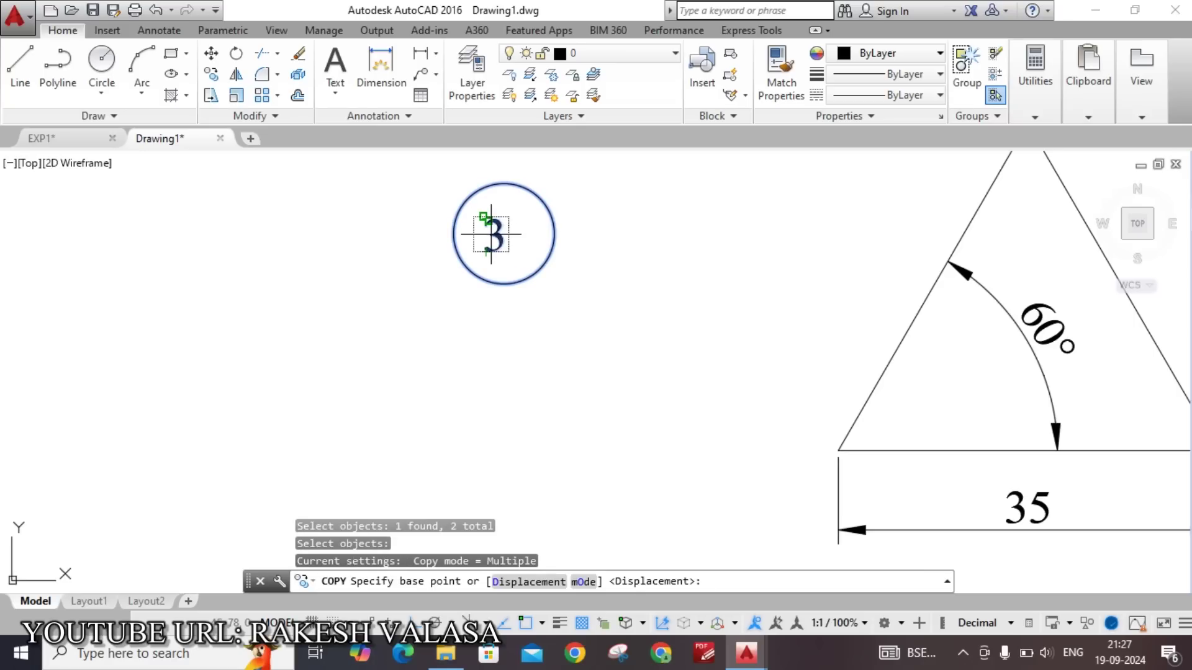
{"action": "left_click", "coordinate": [490, 232]}
{"action": "scroll", "coordinate": [490, 233], "scroll_direction": "down", "scroll_amount": 4}
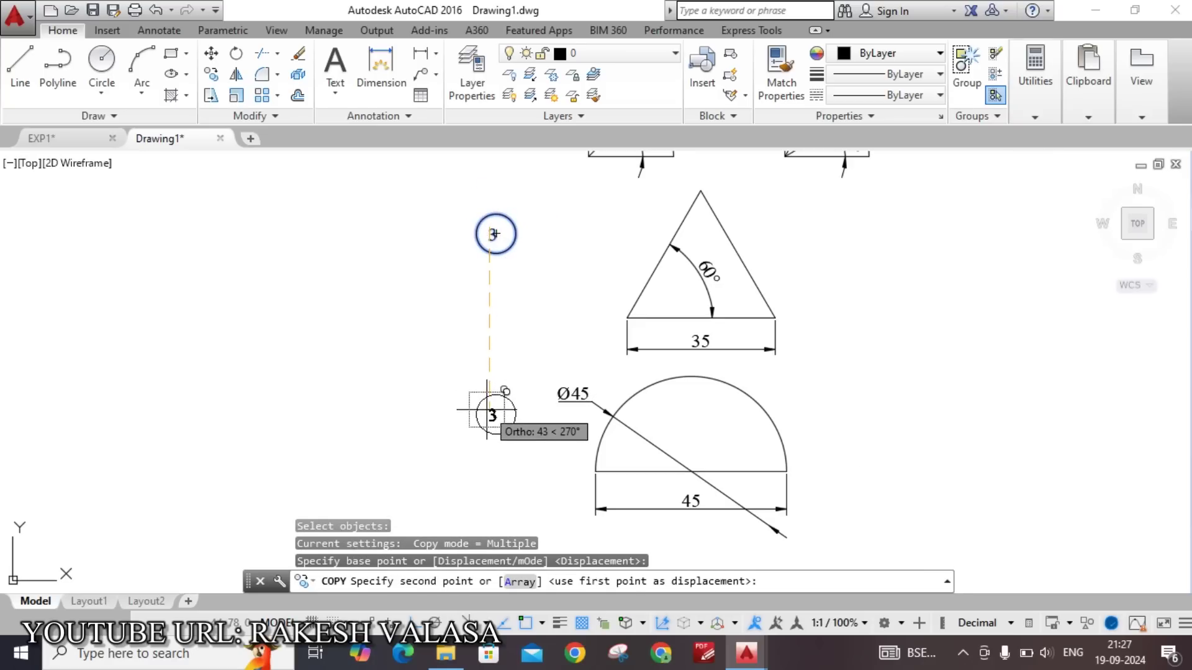
{"action": "left_click", "coordinate": [491, 417]}
{"action": "key", "text": "Escape"}
Step: Change the number inside the copied circle beside the semicircle to 4
{"action": "scroll", "coordinate": [490, 422], "scroll_direction": "up", "scroll_amount": 4}
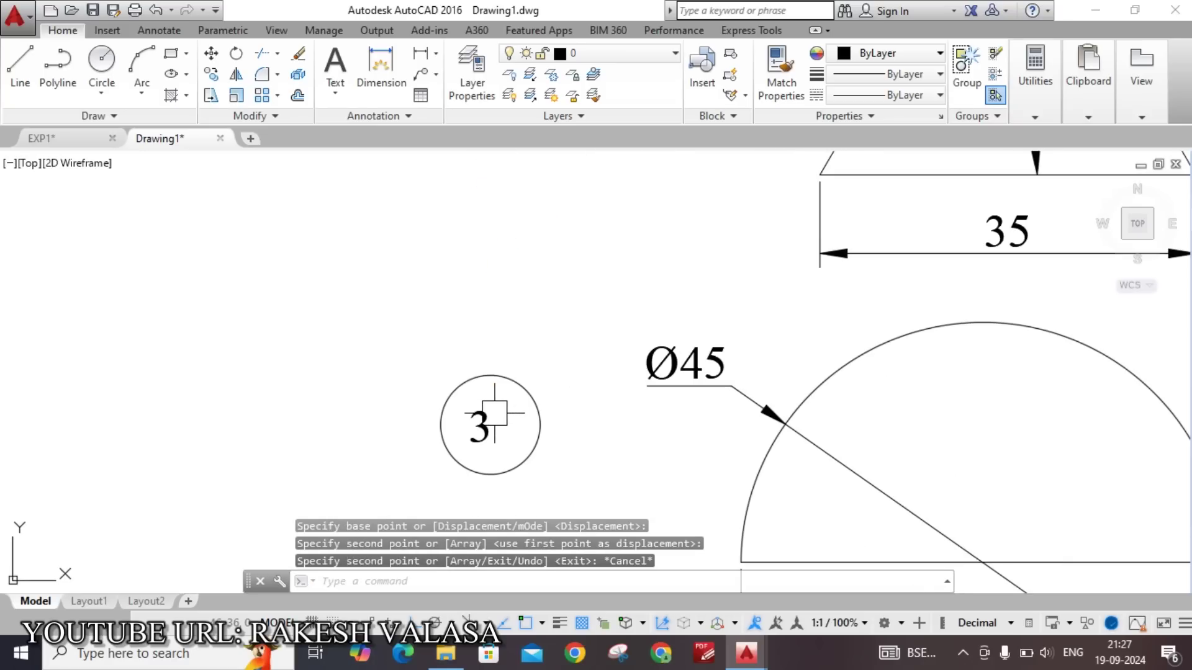
{"action": "double_click", "coordinate": [479, 427]}
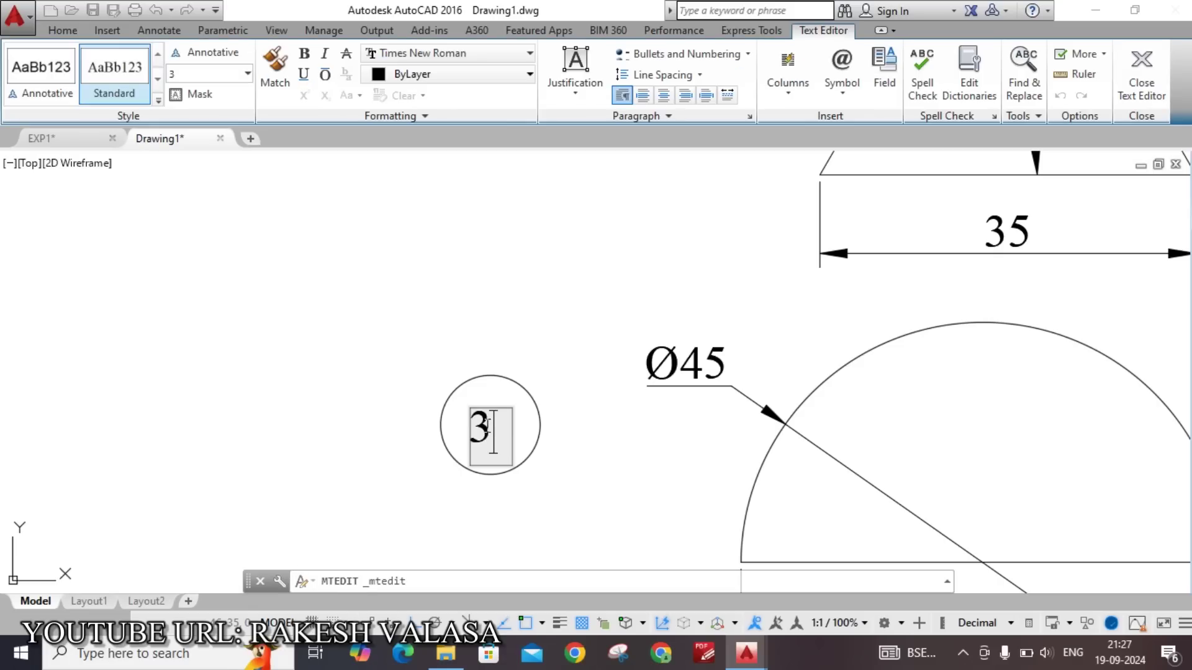
{"action": "type", "text": "4"}
{"action": "left_click", "coordinate": [553, 482]}
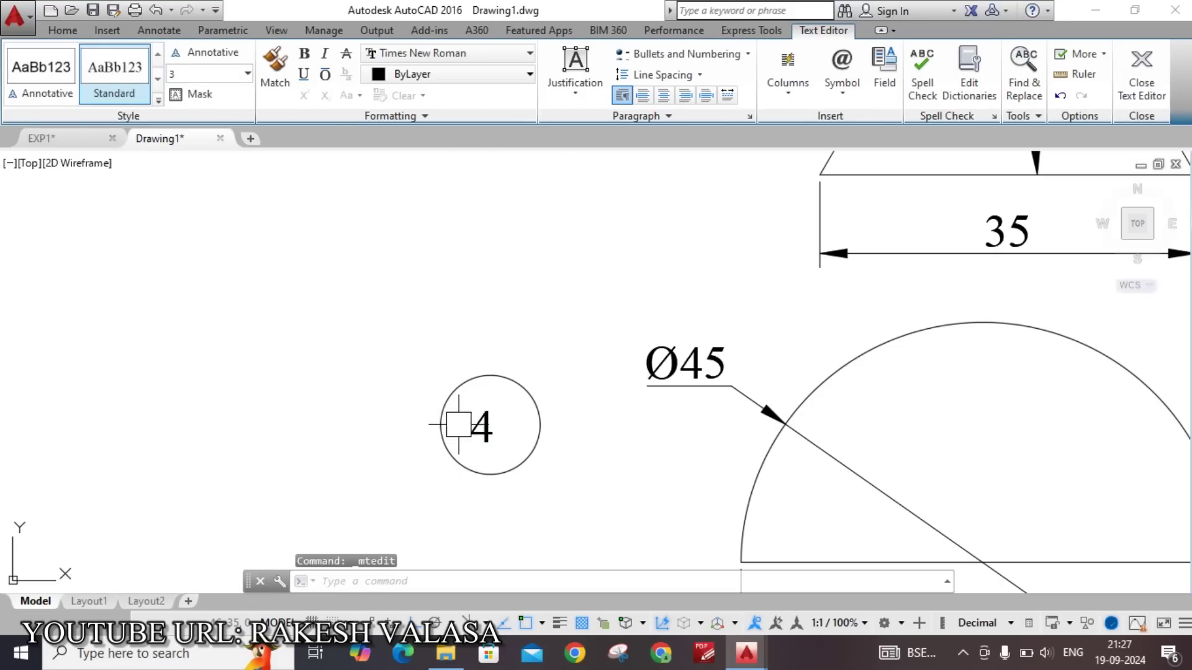
Step: Set the drawing's point style to the plain dot to remove the large circle-and-cross markers from the division points
{"action": "scroll", "coordinate": [442, 422], "scroll_direction": "down", "scroll_amount": 3}
{"action": "scroll", "coordinate": [801, 434], "scroll_direction": "down", "scroll_amount": 2}
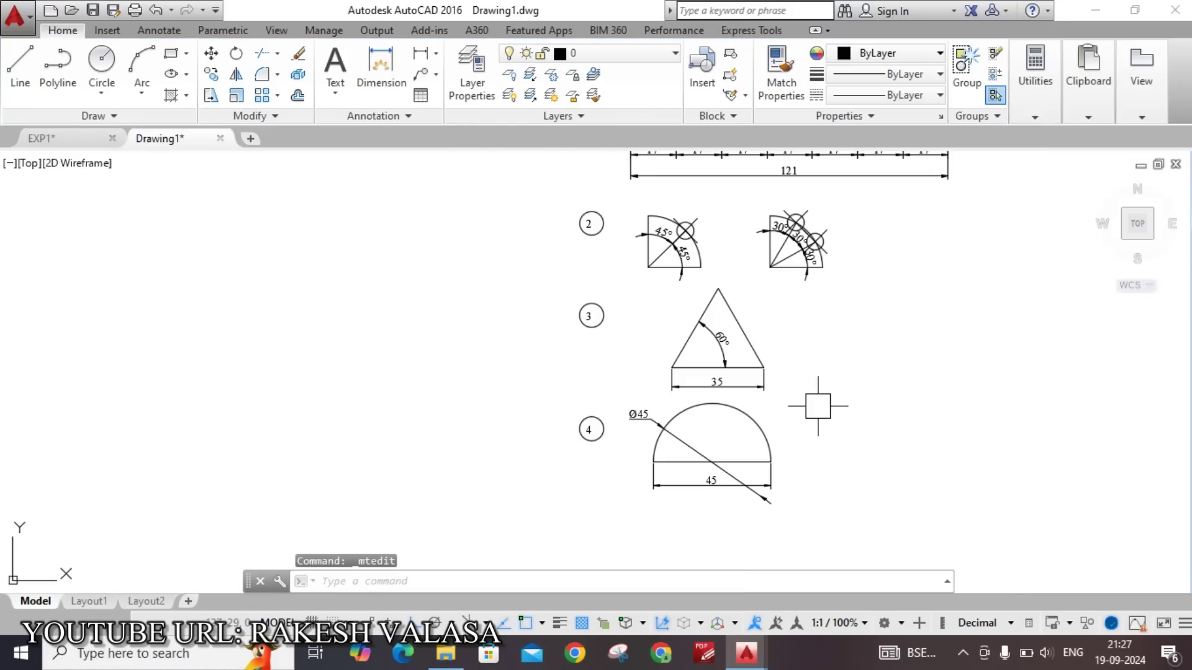
{"action": "mouse_move", "coordinate": [823, 372]}
{"action": "middle_mouse_down"}
{"action": "mouse_move", "coordinate": [766, 430]}
{"action": "mouse_move", "coordinate": [745, 496]}
{"action": "middle_mouse_up"}
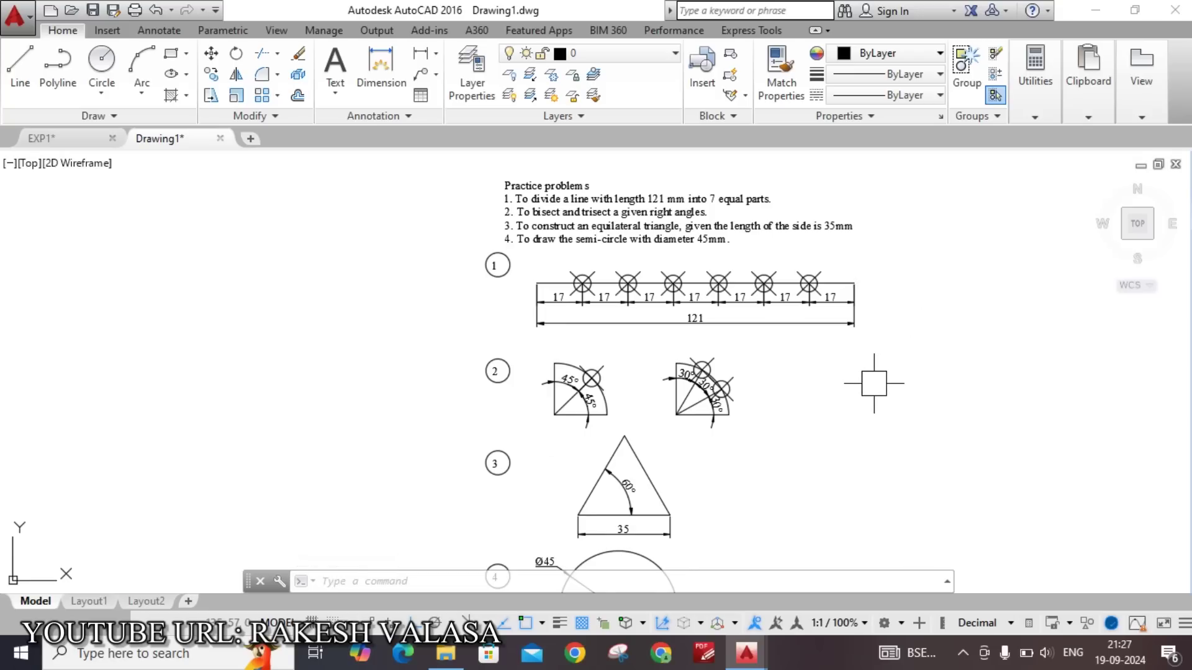
{"action": "type", "text": "ddp"}
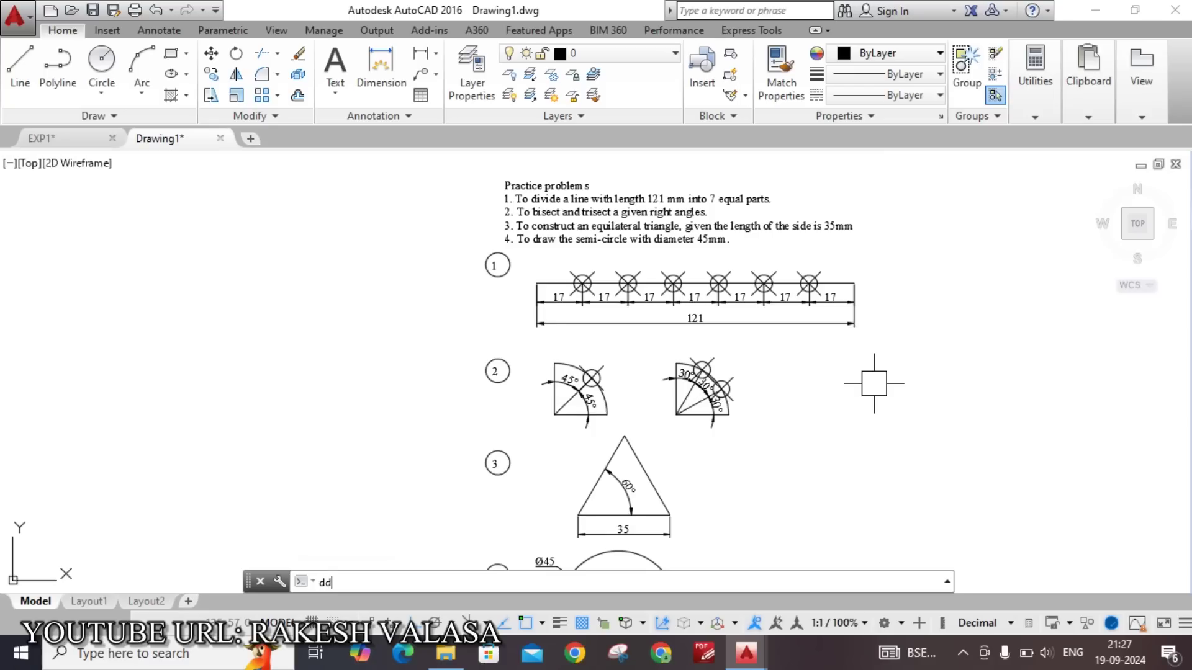
{"action": "key", "text": "Return"}
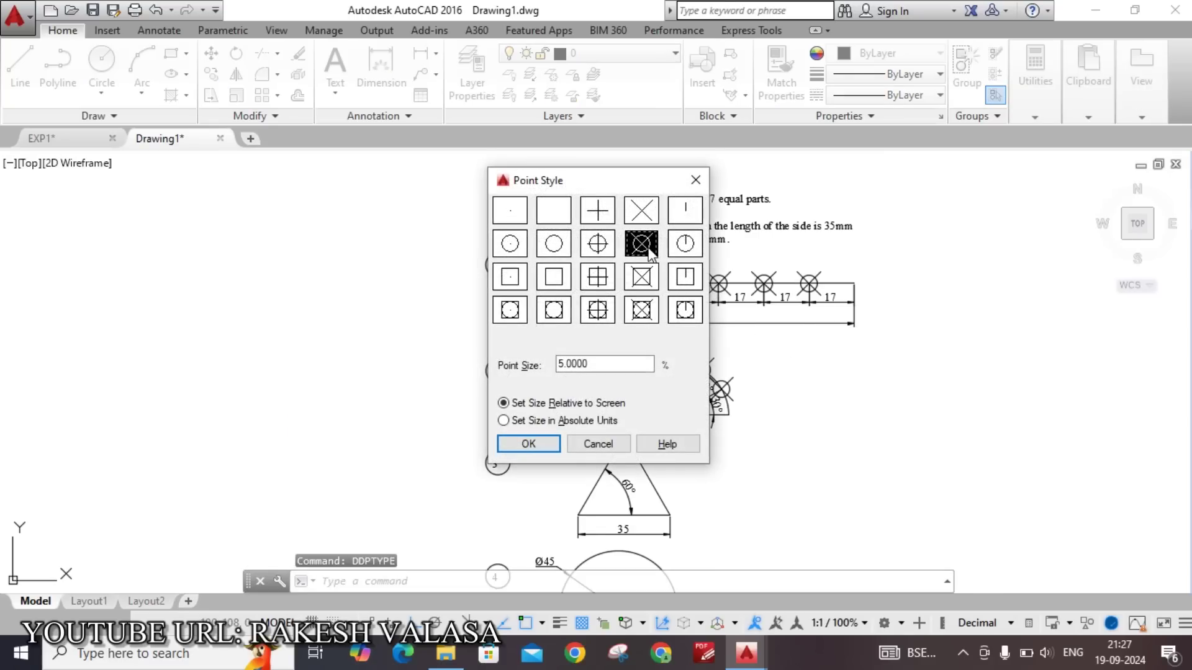
{"action": "left_click", "coordinate": [524, 220]}
{"action": "left_click", "coordinate": [528, 443]}
Step: Review the four numbered solutions and compare them with the practice problem statements above
{"action": "scroll", "coordinate": [866, 397], "scroll_direction": "down", "scroll_amount": 3}
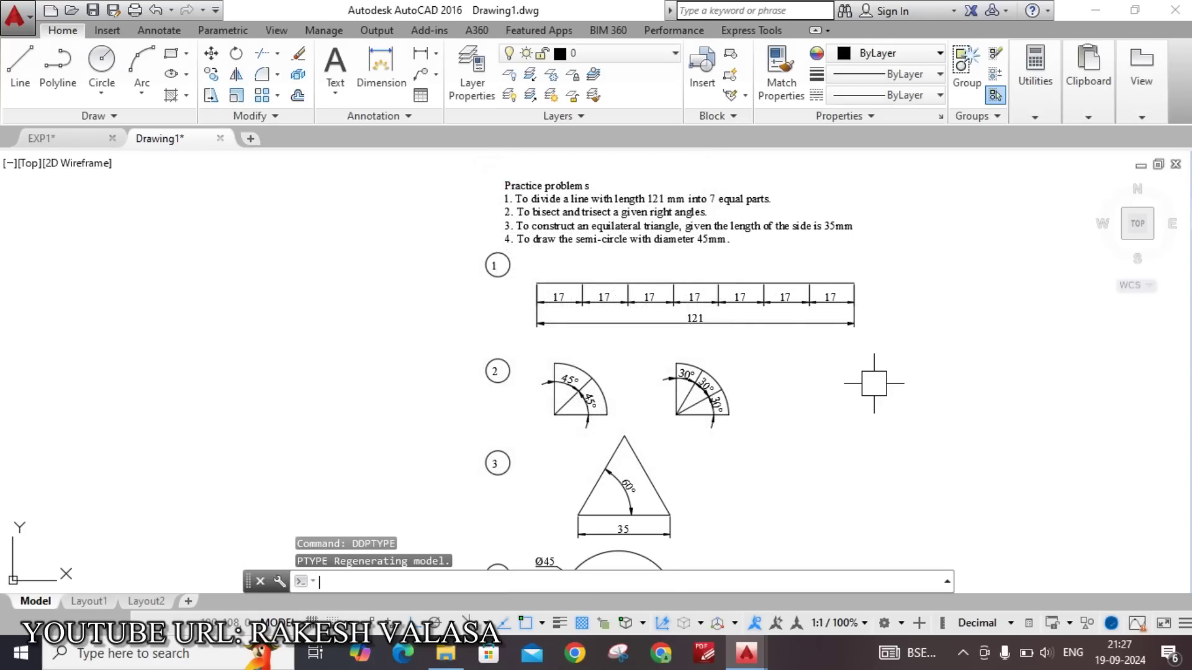
{"action": "scroll", "coordinate": [860, 425], "scroll_direction": "up", "scroll_amount": 4}
{"action": "scroll", "coordinate": [860, 422], "scroll_direction": "down", "scroll_amount": 2}
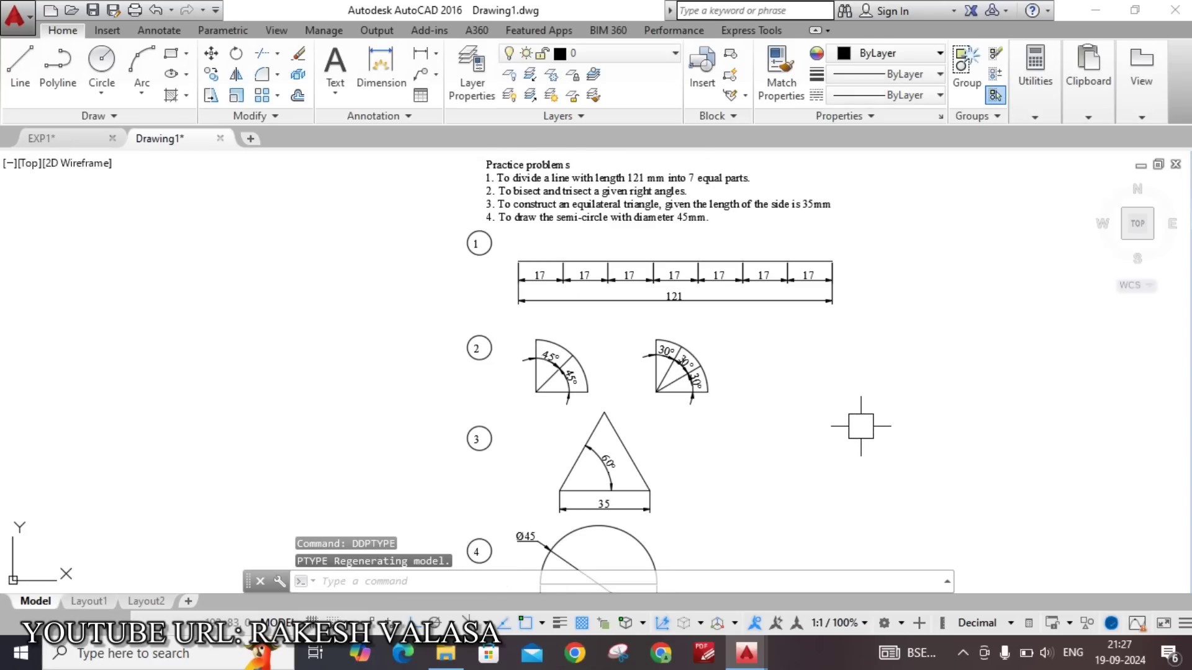
{"action": "scroll", "coordinate": [860, 421], "scroll_direction": "down", "scroll_amount": 1}
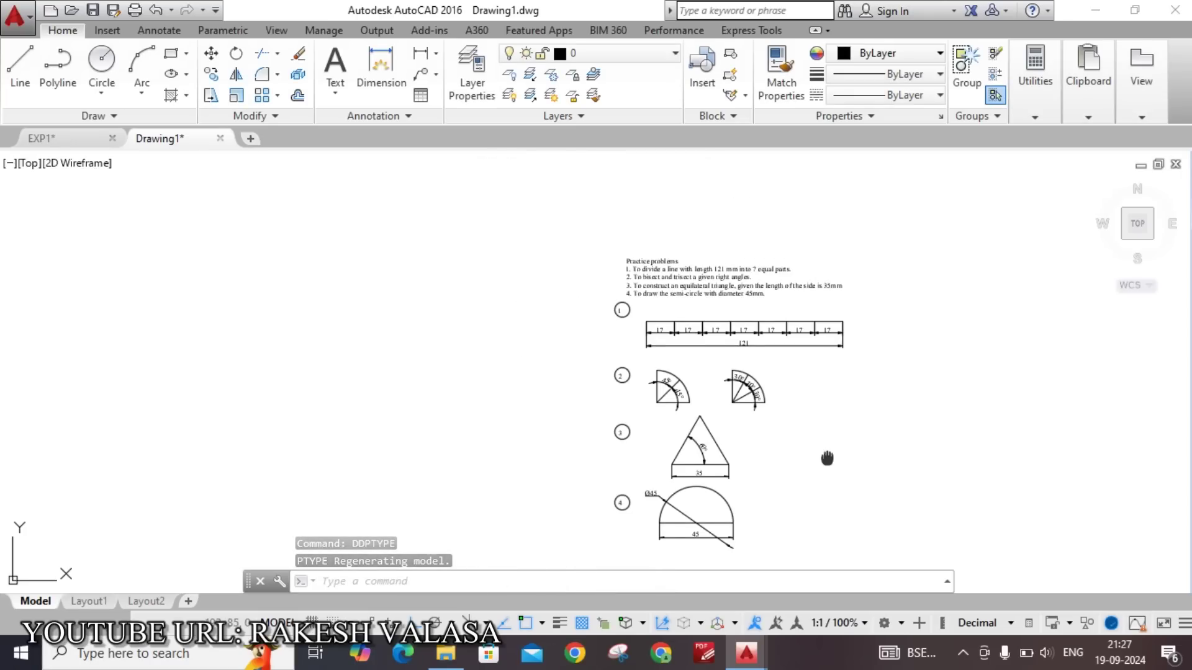
{"action": "scroll", "coordinate": [769, 391], "scroll_direction": "down", "scroll_amount": 1}
{"action": "scroll", "coordinate": [789, 284], "scroll_direction": "up", "scroll_amount": 2}
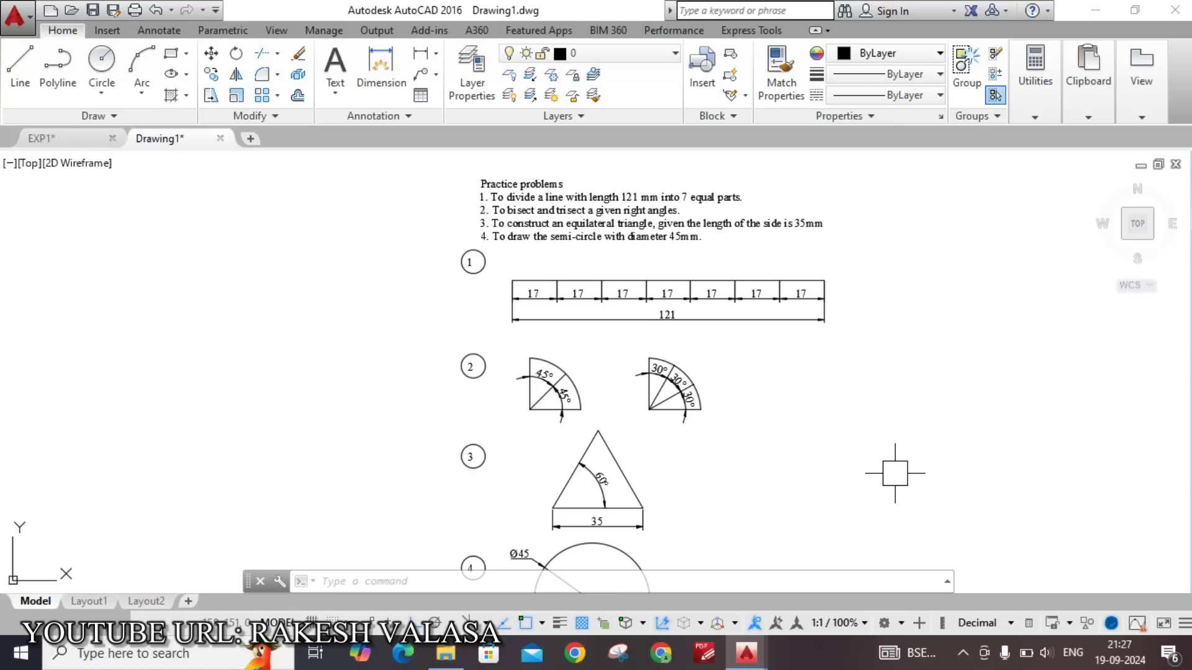
{"action": "scroll", "coordinate": [853, 273], "scroll_direction": "up", "scroll_amount": 2}
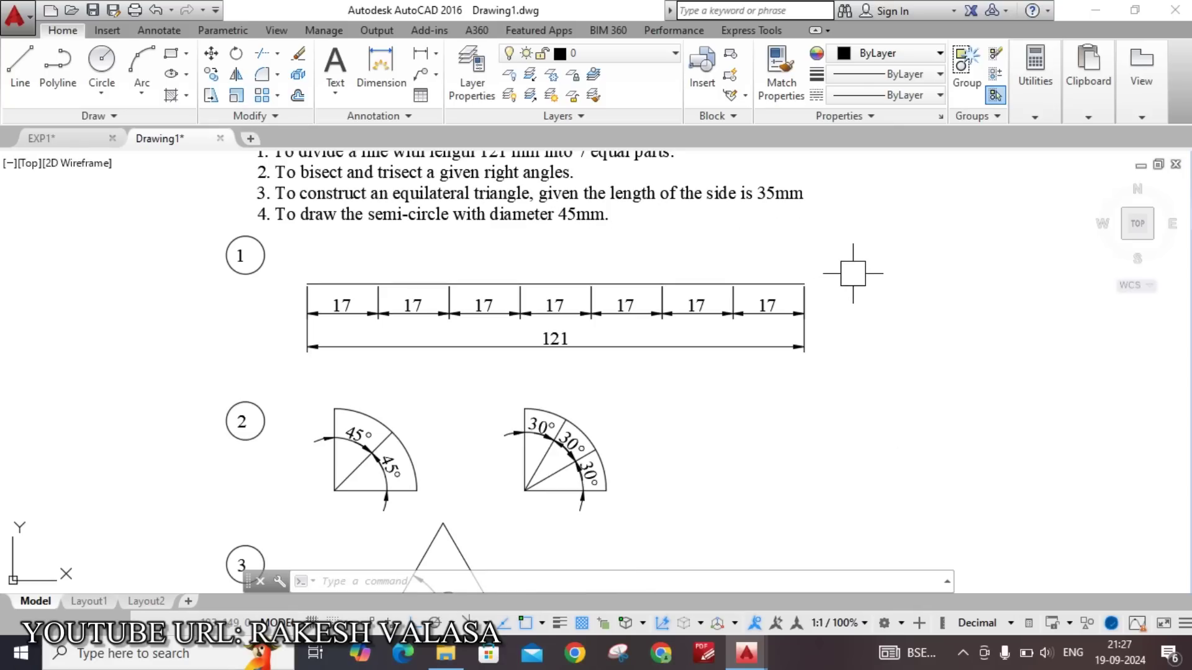
{"action": "scroll", "coordinate": [845, 266], "scroll_direction": "up", "scroll_amount": 1}
{"action": "mouse_move", "coordinate": [846, 266]}
{"action": "middle_mouse_down"}
{"action": "mouse_move", "coordinate": [885, 370]}
{"action": "mouse_move", "coordinate": [876, 333]}
{"action": "middle_mouse_up"}
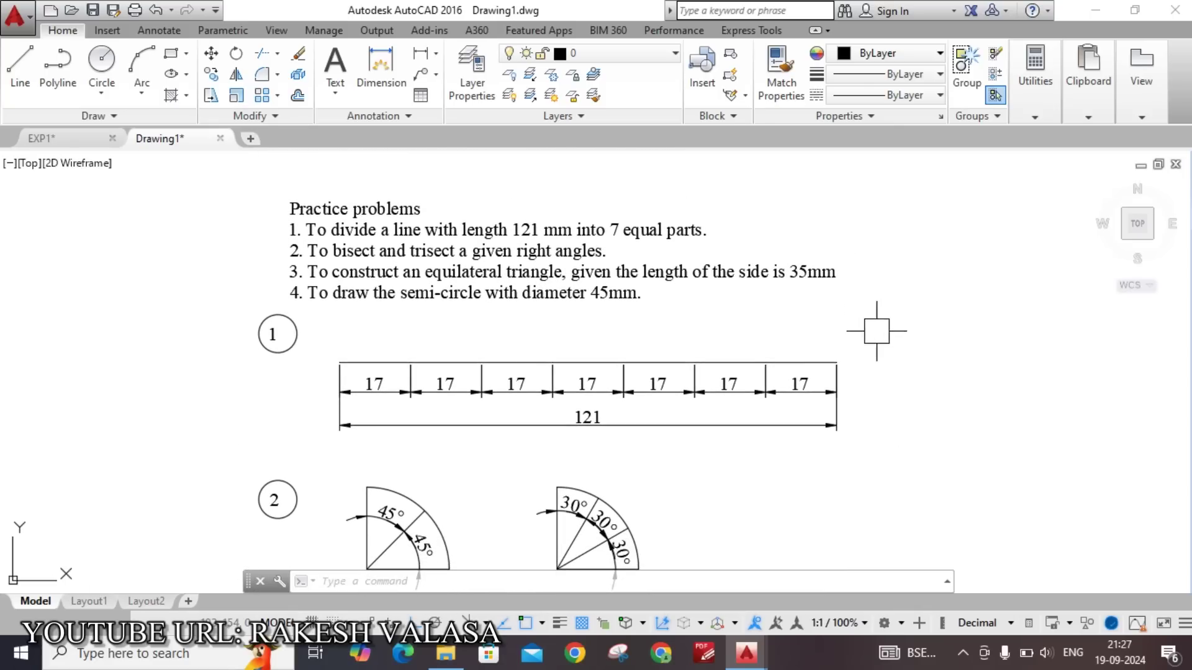